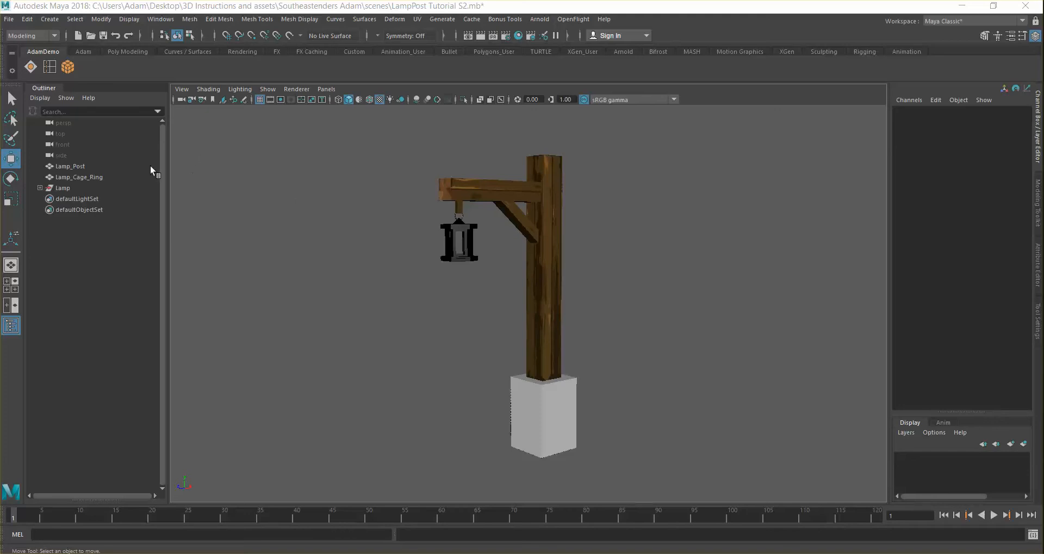
Step: Switch the viewport to the orthographic side view and frame the hanging lamp together with its ring
click(335, 91)
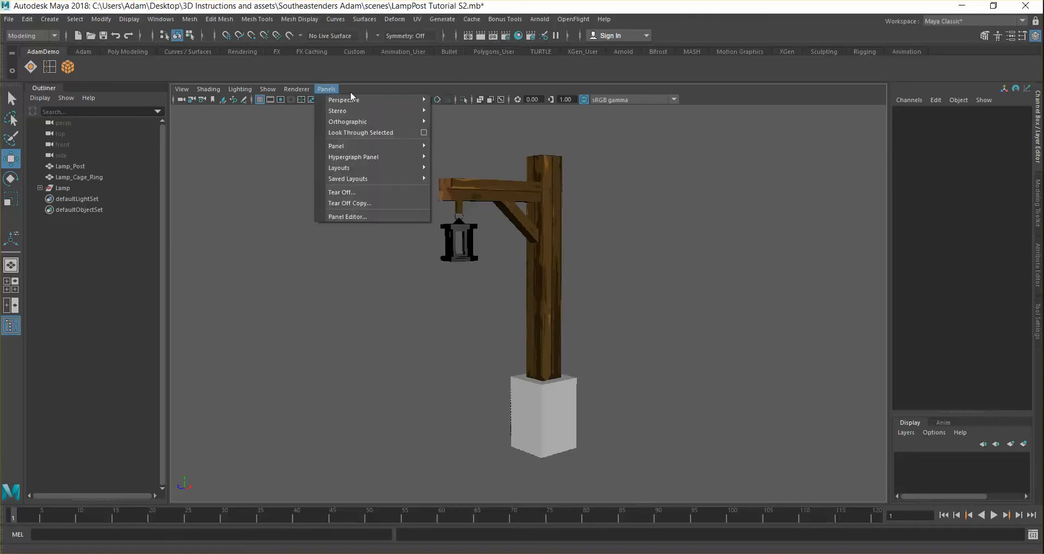
mouse_move(367, 120)
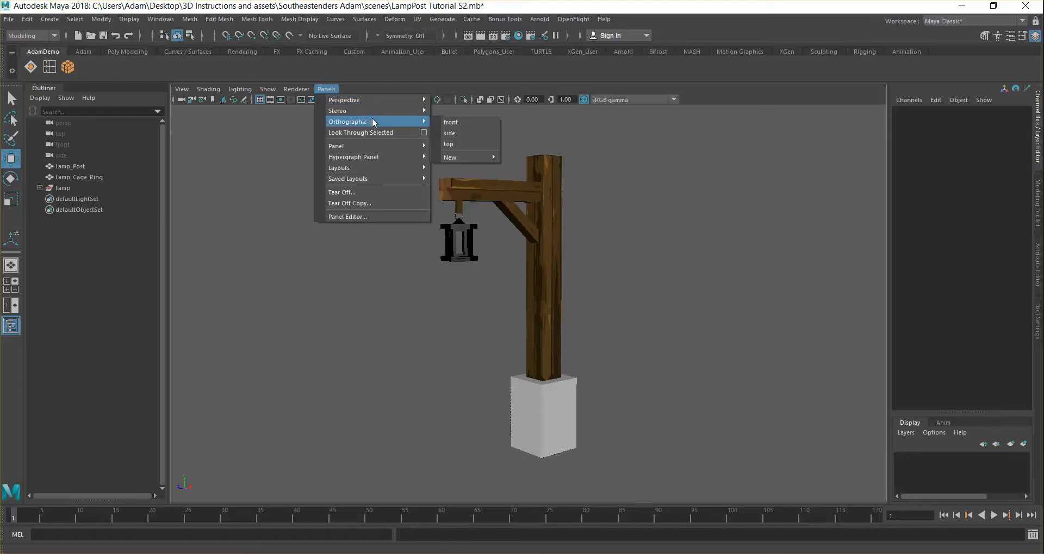
click(475, 133)
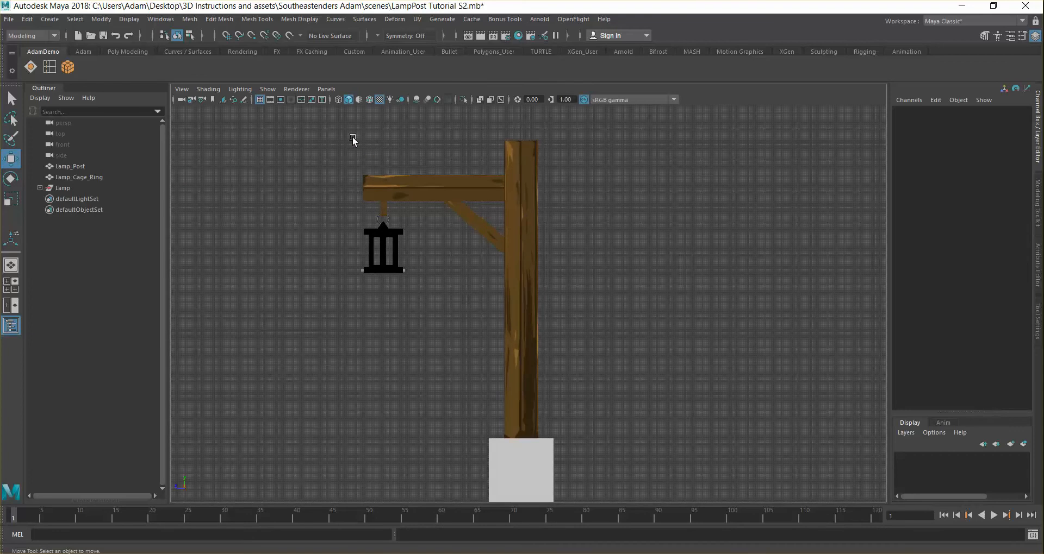
alt+middle_drag(490, 211, 550, 209)
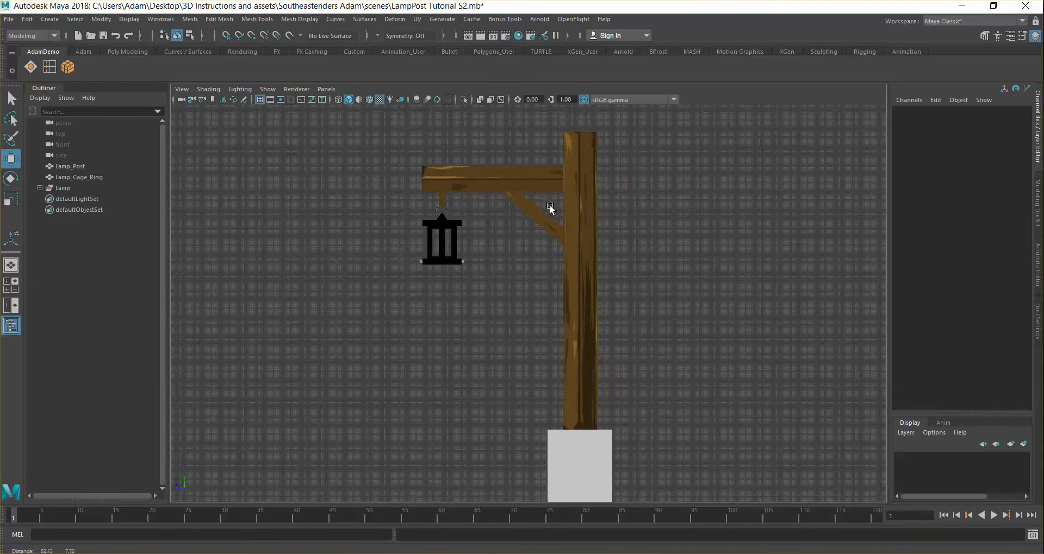
scroll(556, 235, up, 8)
alt+middle_drag(367, 215, 611, 372)
scroll(583, 419, up, 1)
scroll(584, 420, up, 3)
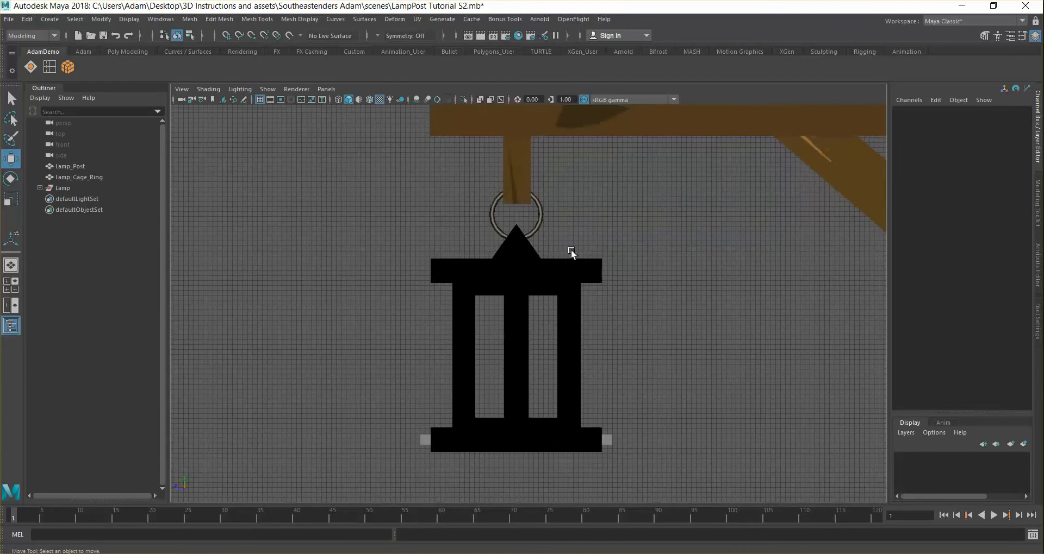
scroll(571, 250, up, 5)
alt+middle_drag(561, 219, 575, 191)
scroll(575, 191, down, 2)
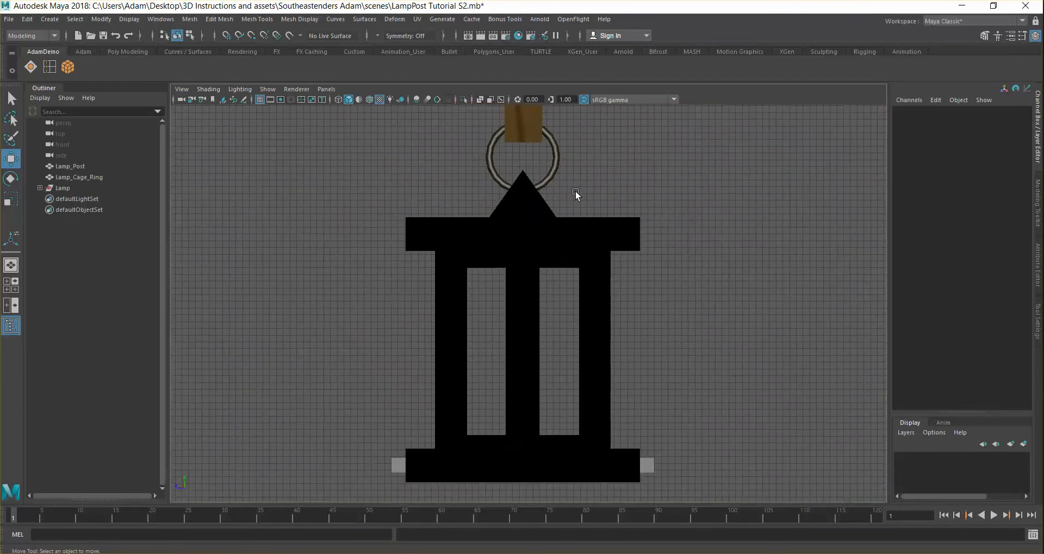
scroll(571, 187, down, 2)
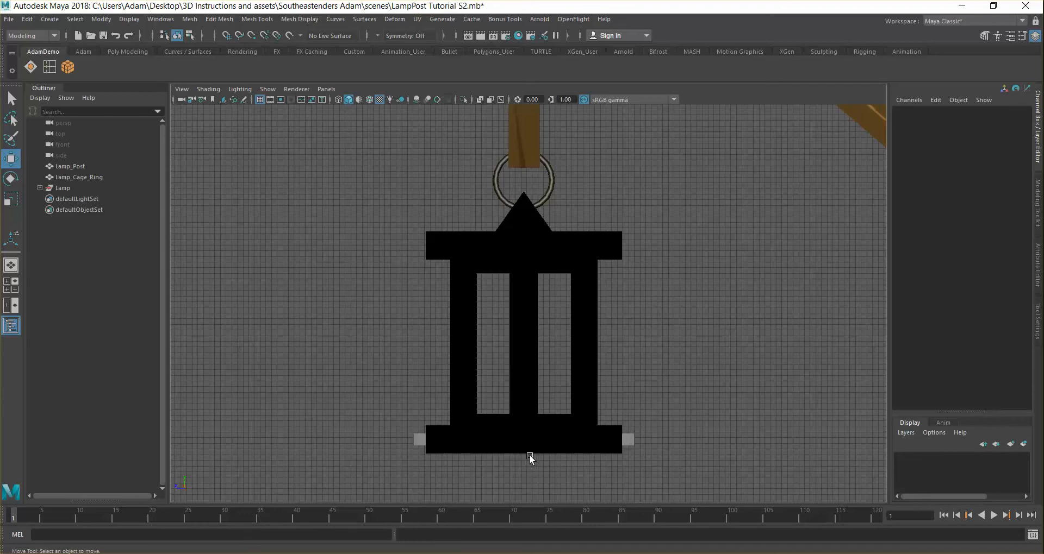
alt+middle_drag(559, 281, 553, 305)
alt+middle_drag(561, 243, 548, 272)
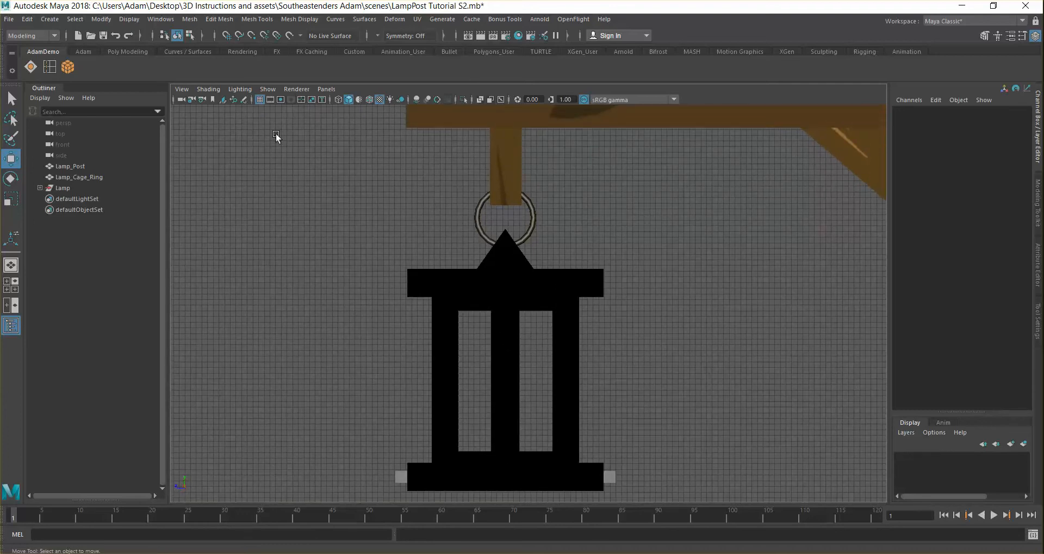
Step: Switch to the Rigging toolset and start Create Joints with the lamp displayed in wireframe
click(40, 39)
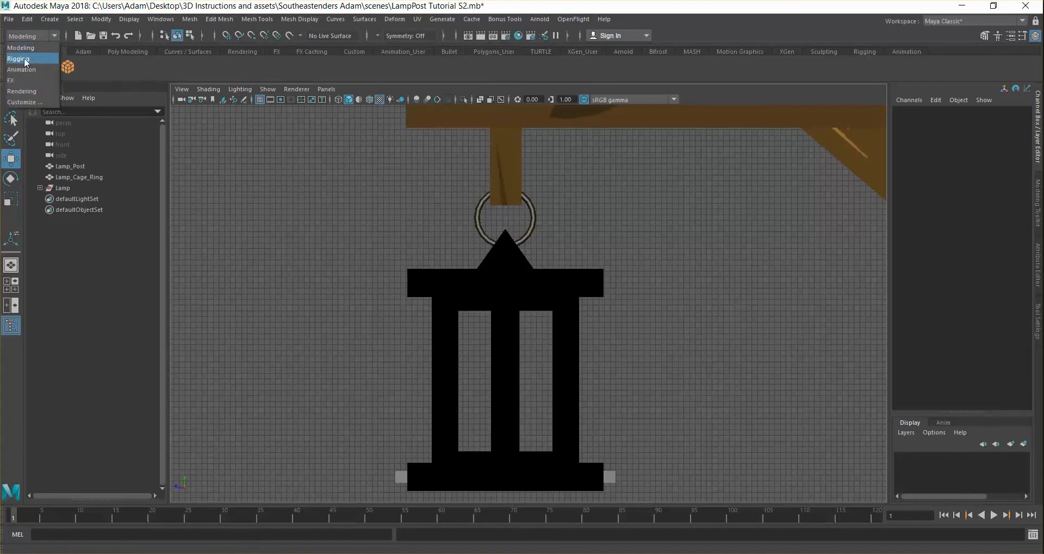
click(25, 60)
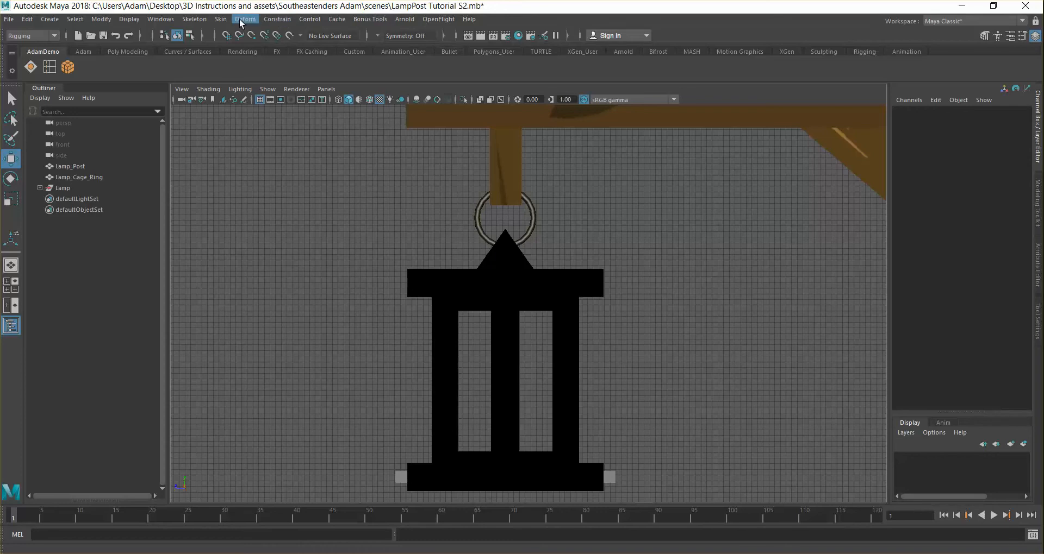
click(188, 22)
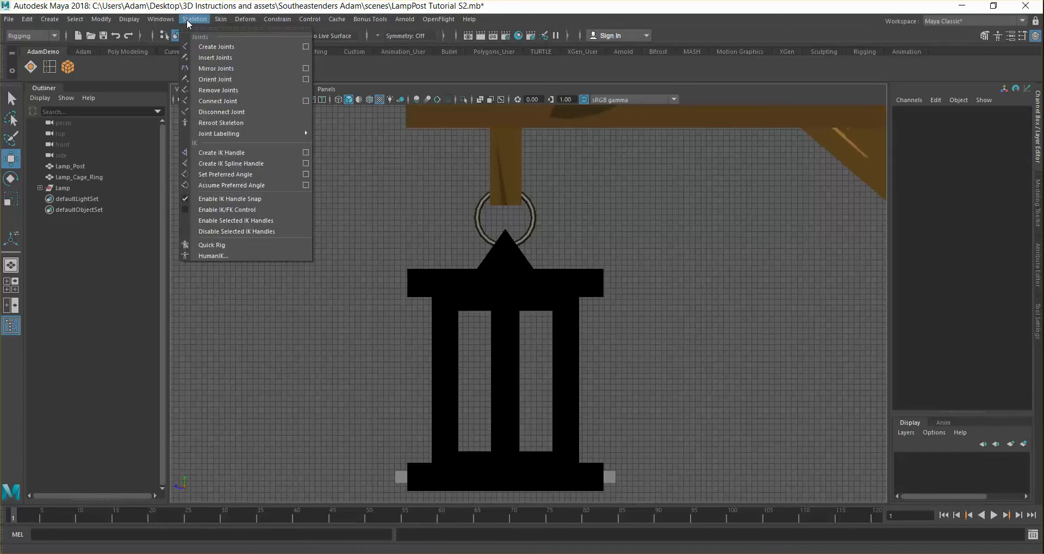
click(209, 48)
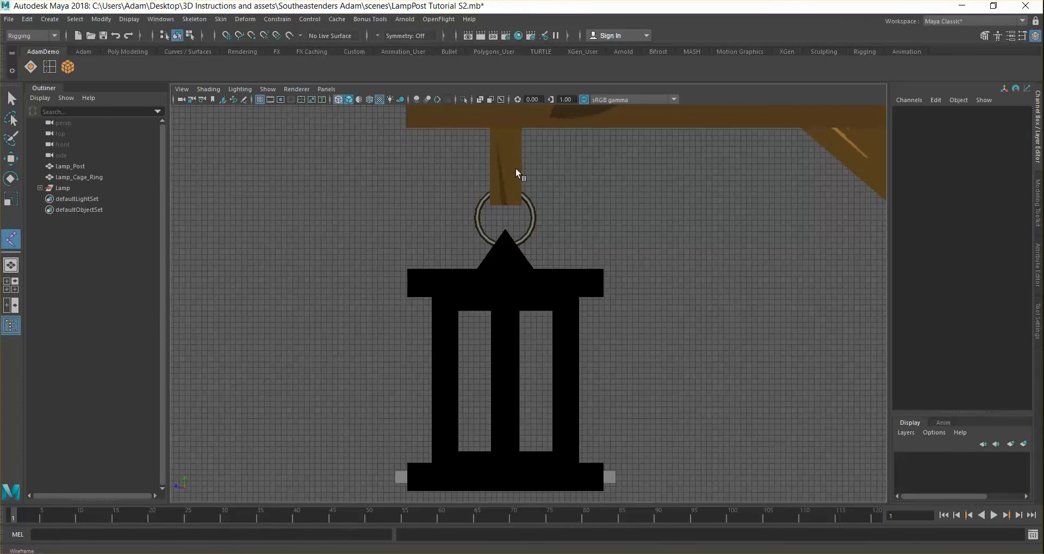
key(4)
scroll(525, 191, up, 4)
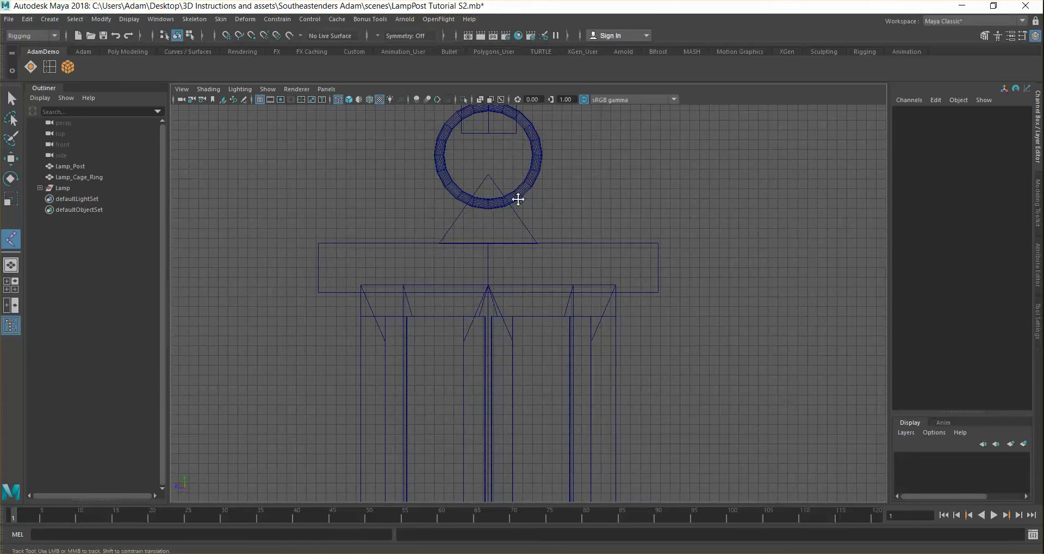
alt+middle_drag(518, 199, 524, 296)
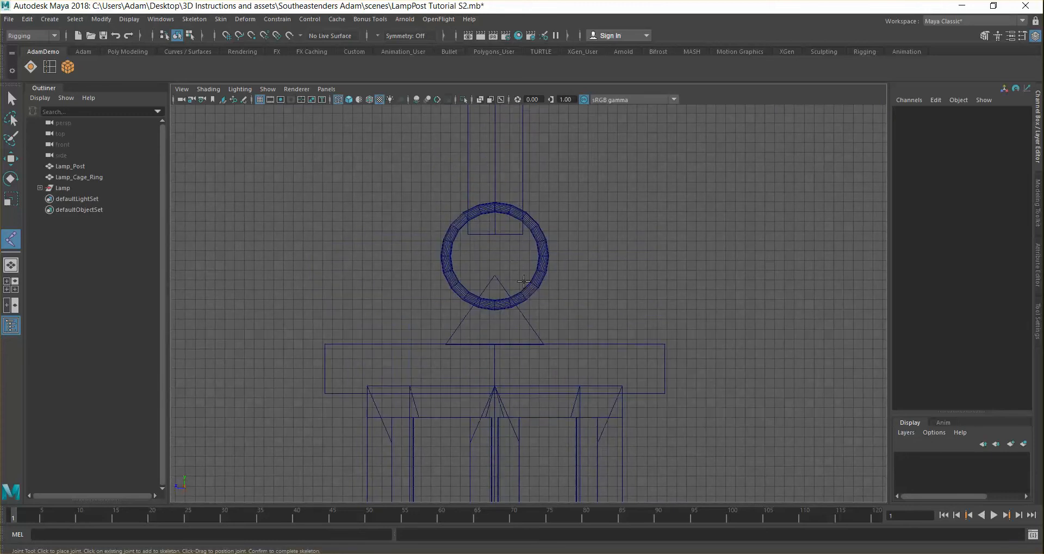
click(495, 205)
key(Return)
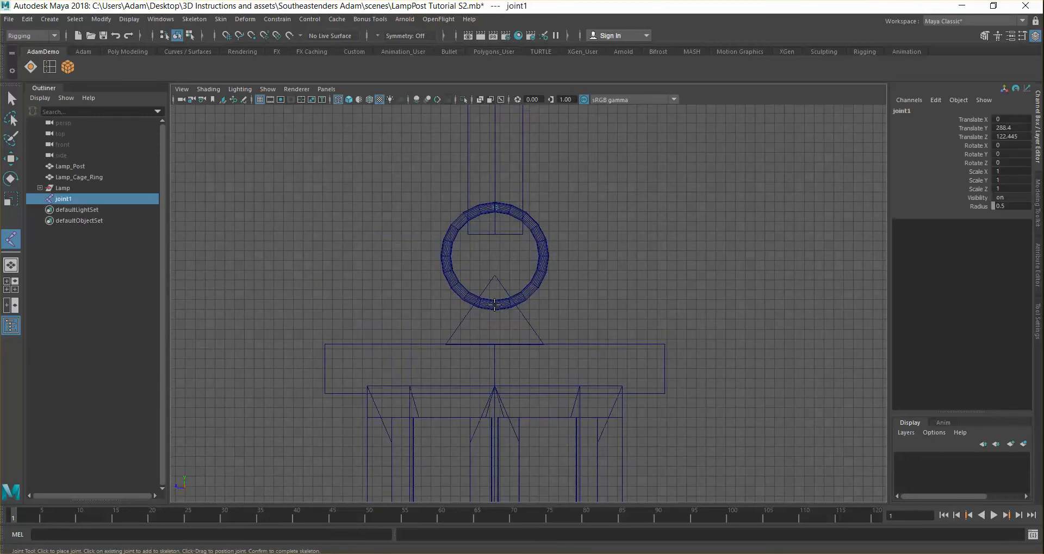
click(495, 304)
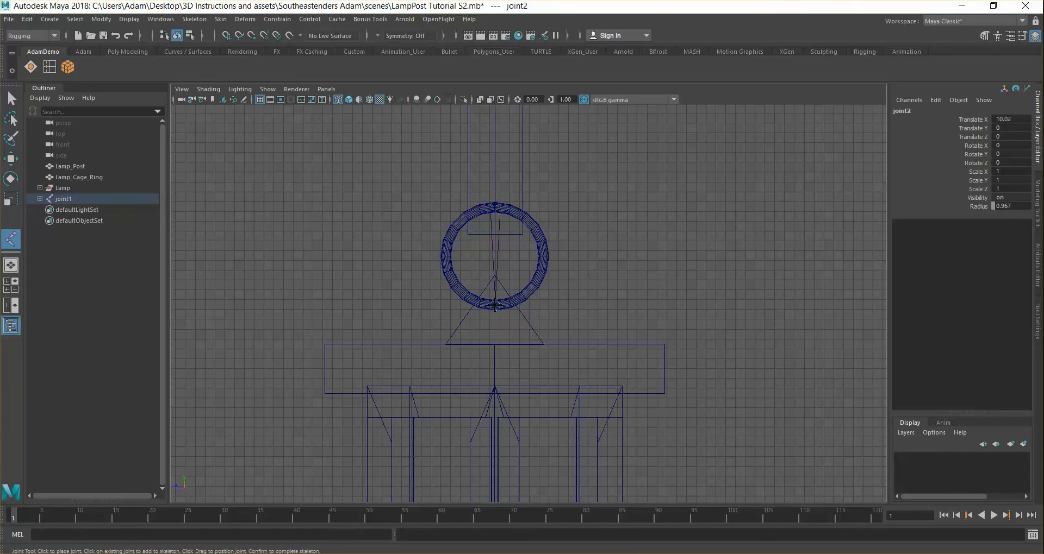
alt+middle_drag(495, 306, 495, 252)
key(Return)
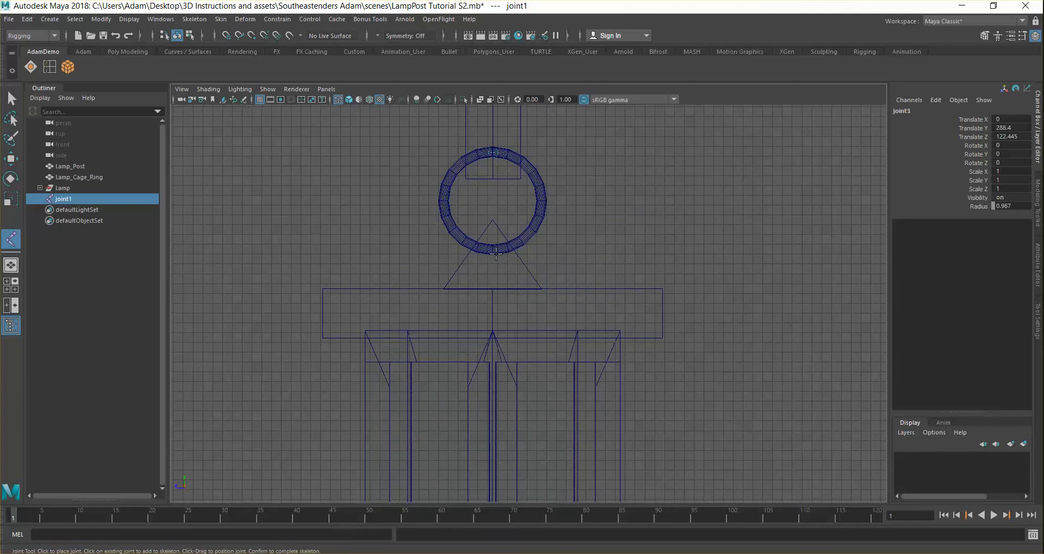
click(494, 250)
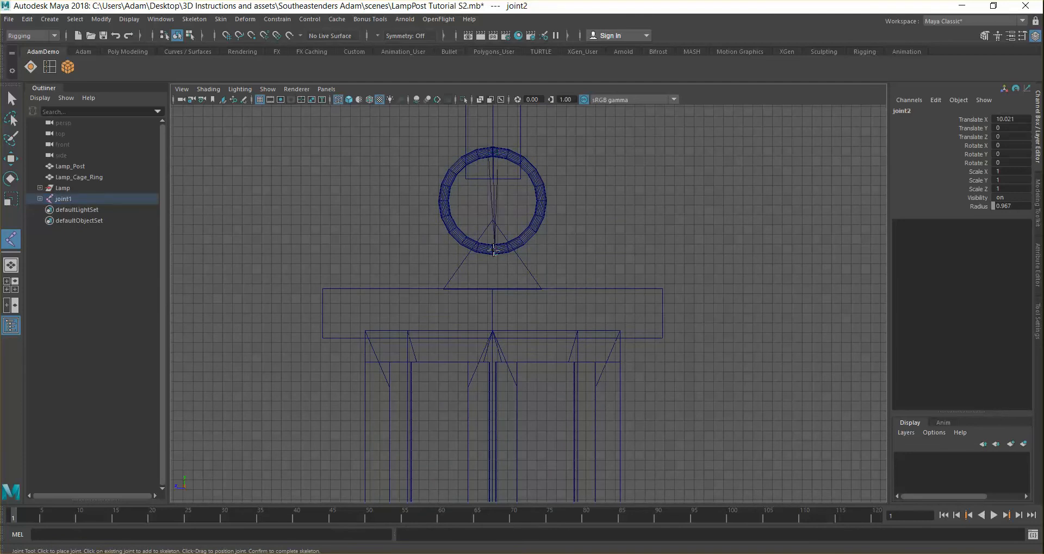
key(ctrl+z)
click(493, 250)
key(ctrl+z)
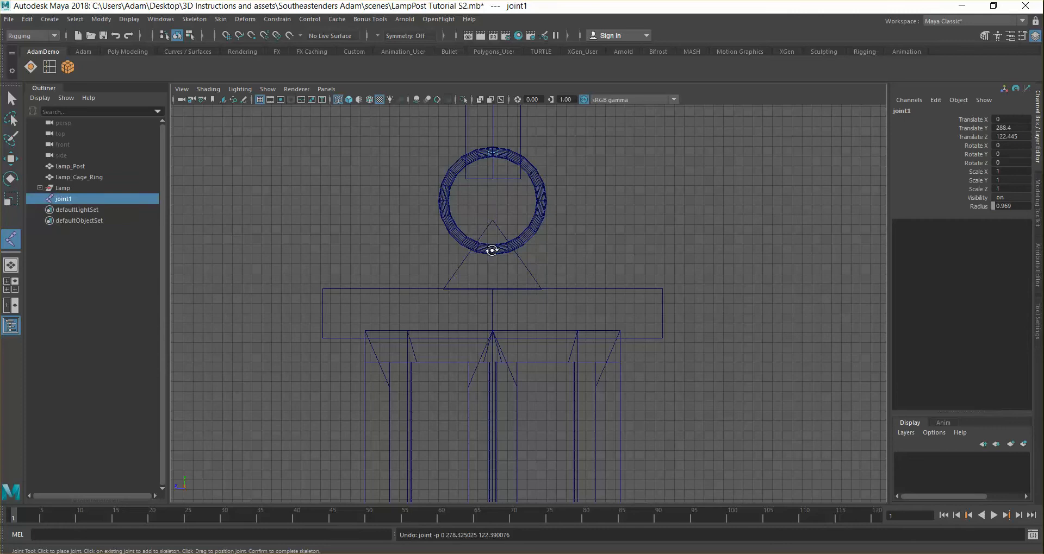
key(ctrl+z)
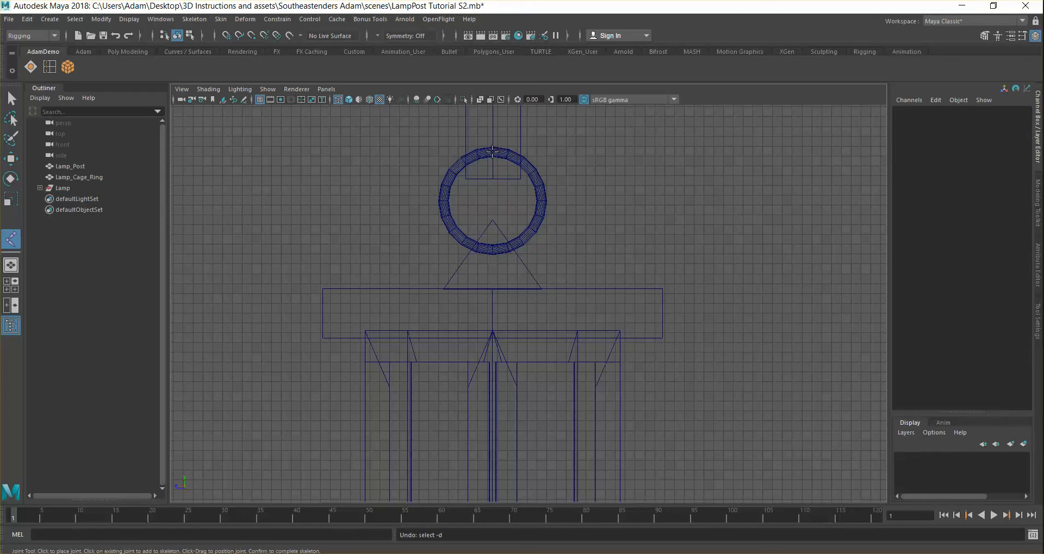
Step: Place a three-joint chain at the ring's top, the ring's bottom and the lamp's base, with bones about 10 and 43 units long
click(492, 152)
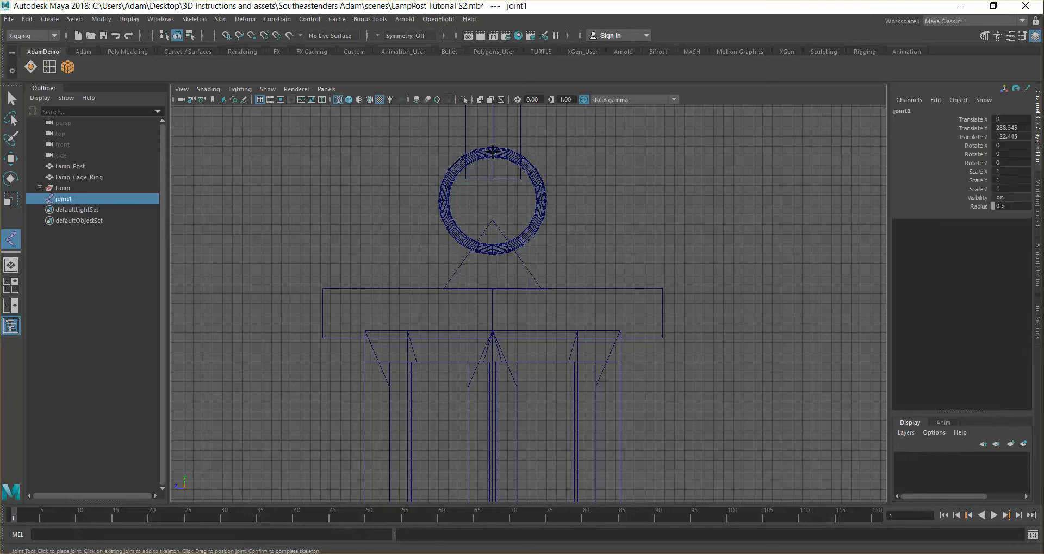
click(493, 250)
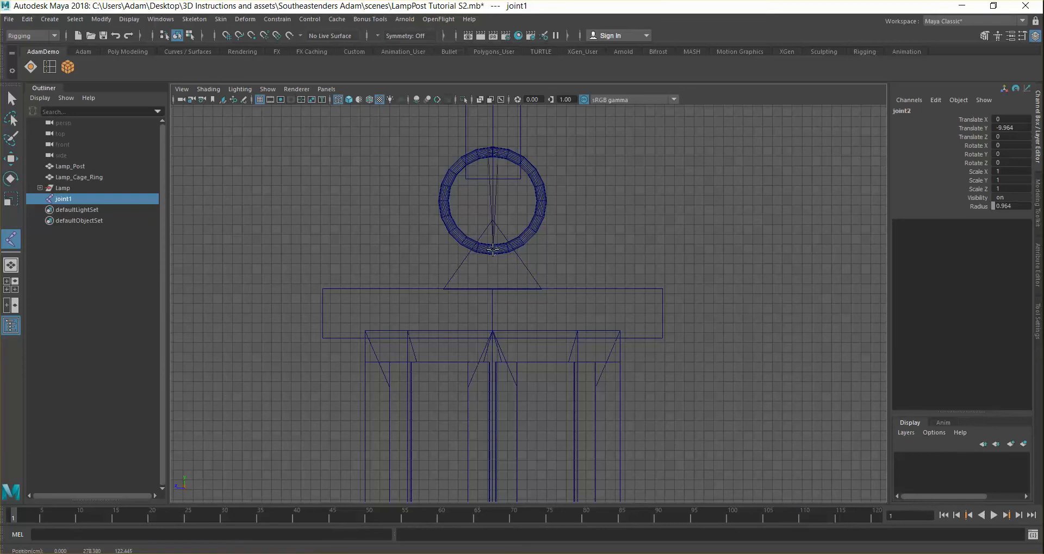
alt+middle_drag(557, 347, 559, 135)
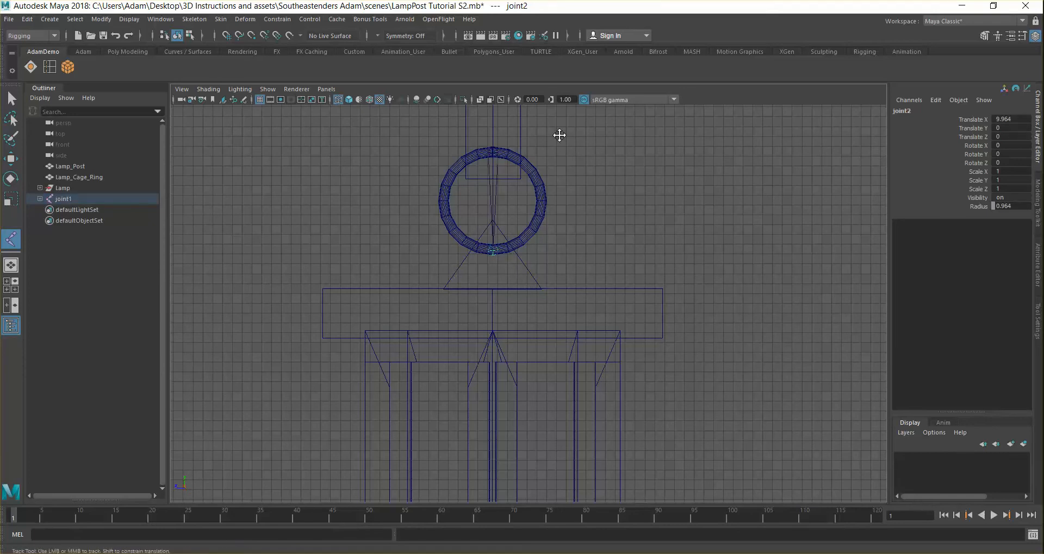
scroll(563, 174, down, 1)
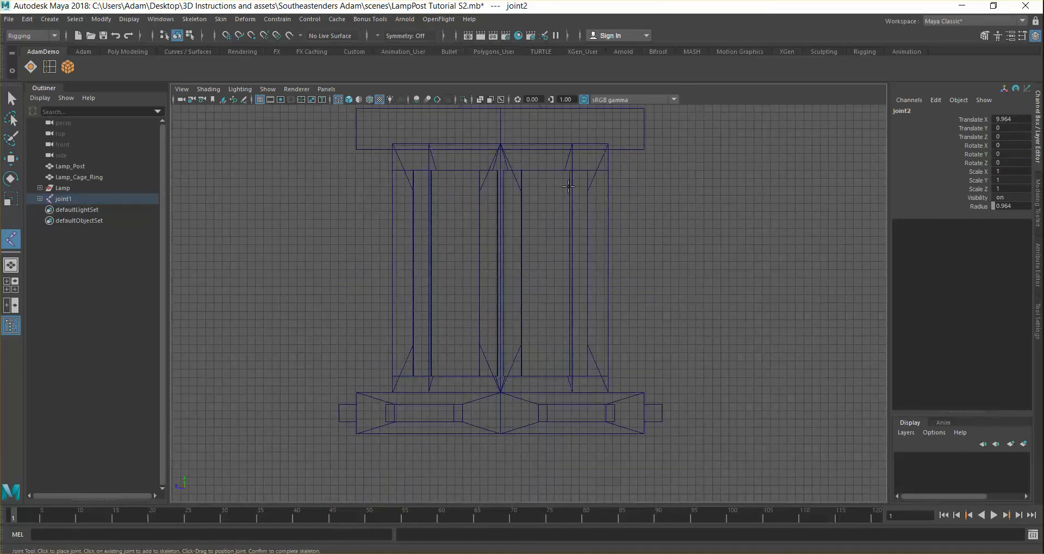
click(501, 435)
scroll(501, 432, down, 3)
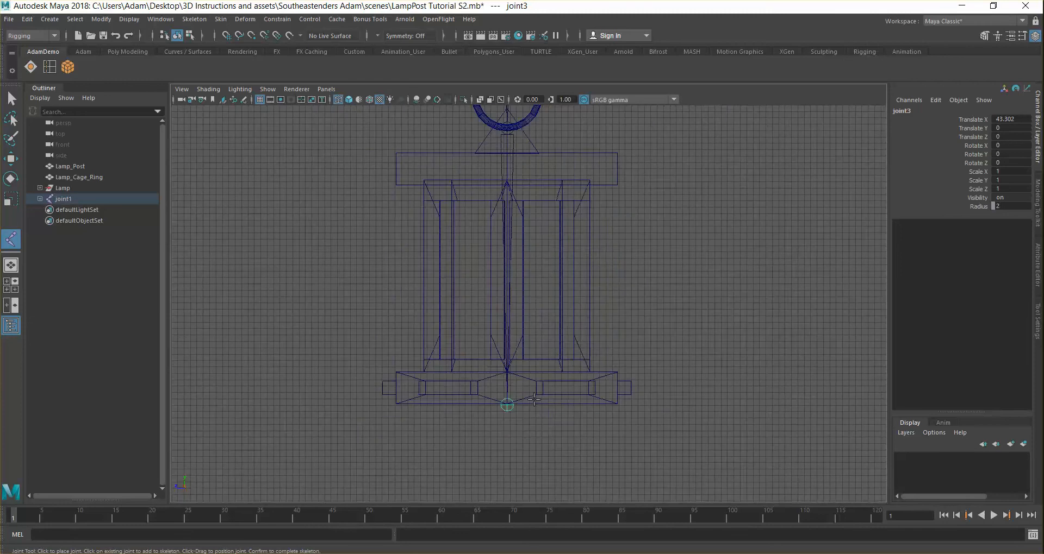
alt+middle_drag(559, 229, 553, 326)
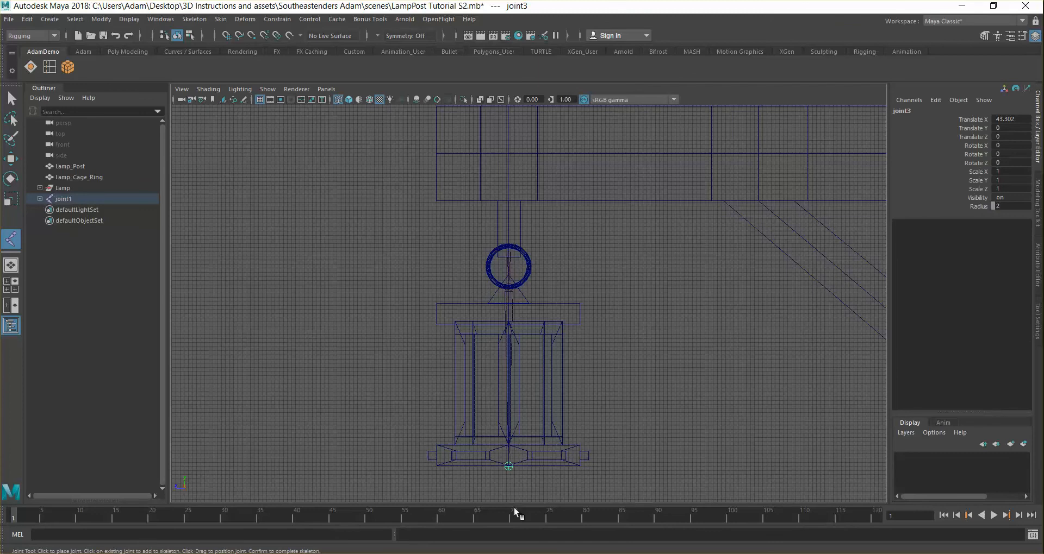
Step: Display only joints in the viewport, leave the joint tool and clear the selection
click(268, 89)
click(280, 134)
click(268, 89)
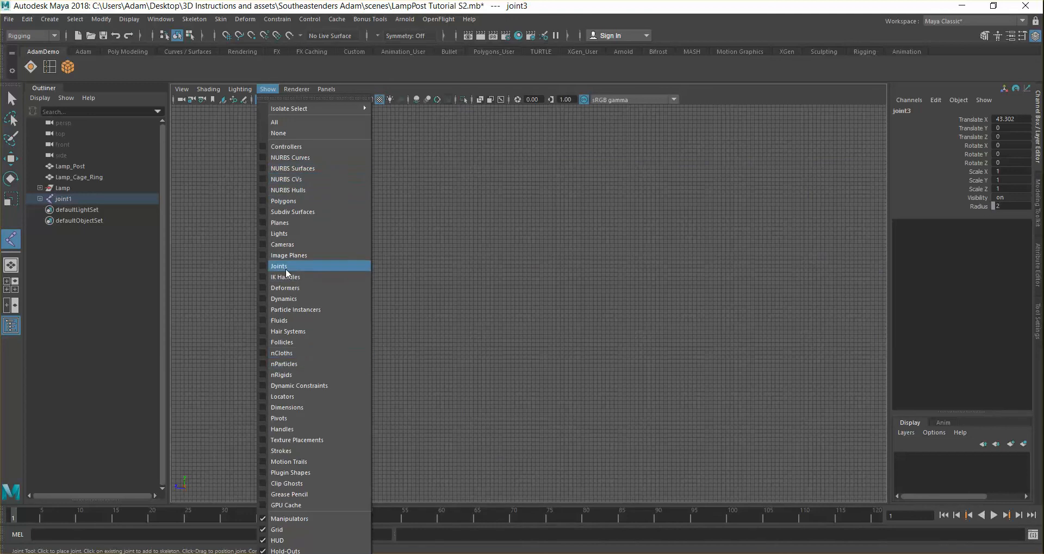
click(279, 266)
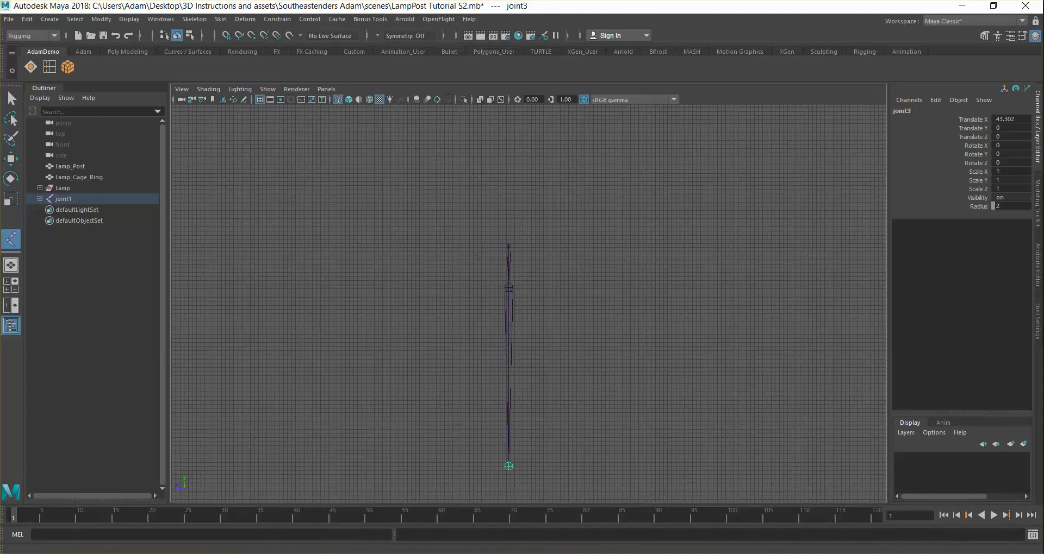
key(q)
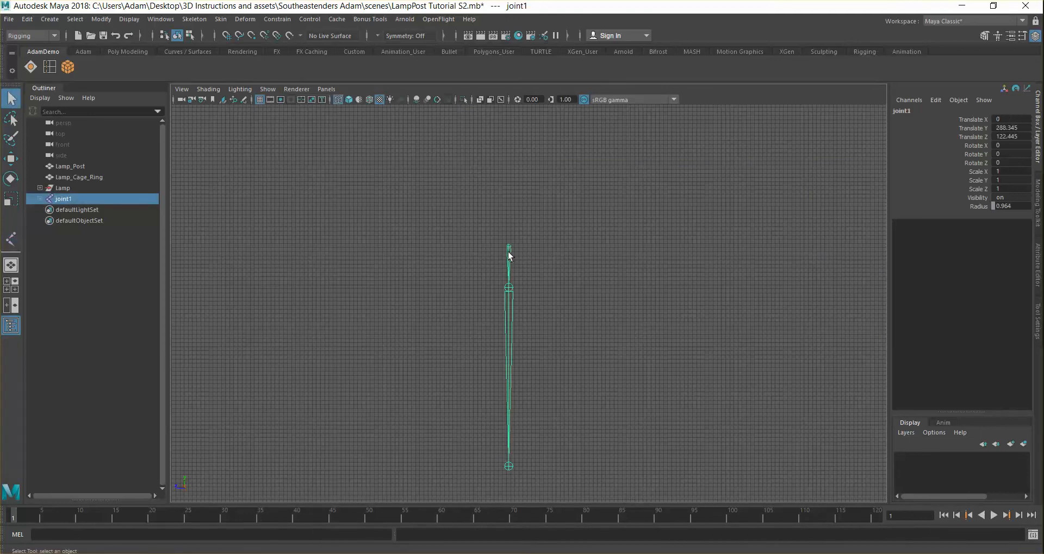
click(539, 262)
Step: Expand the joint hierarchy and rename its root joint as Chain_1
click(40, 199)
click(46, 209)
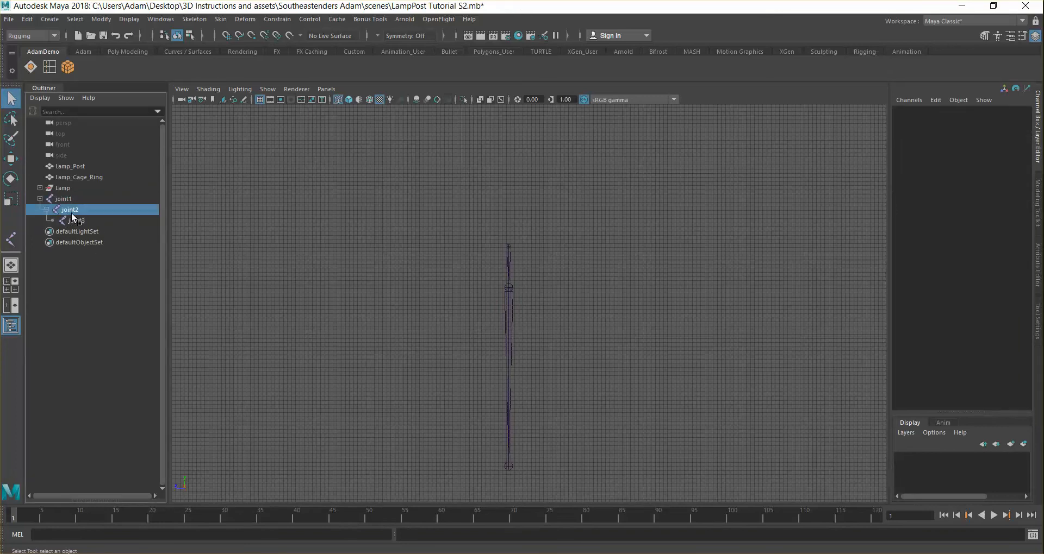
click(87, 220)
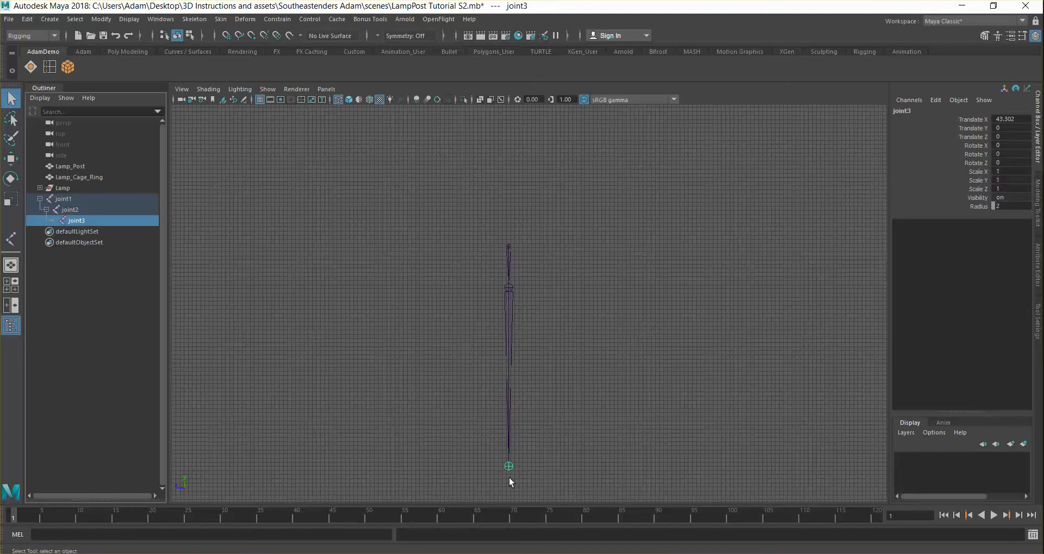
click(70, 199)
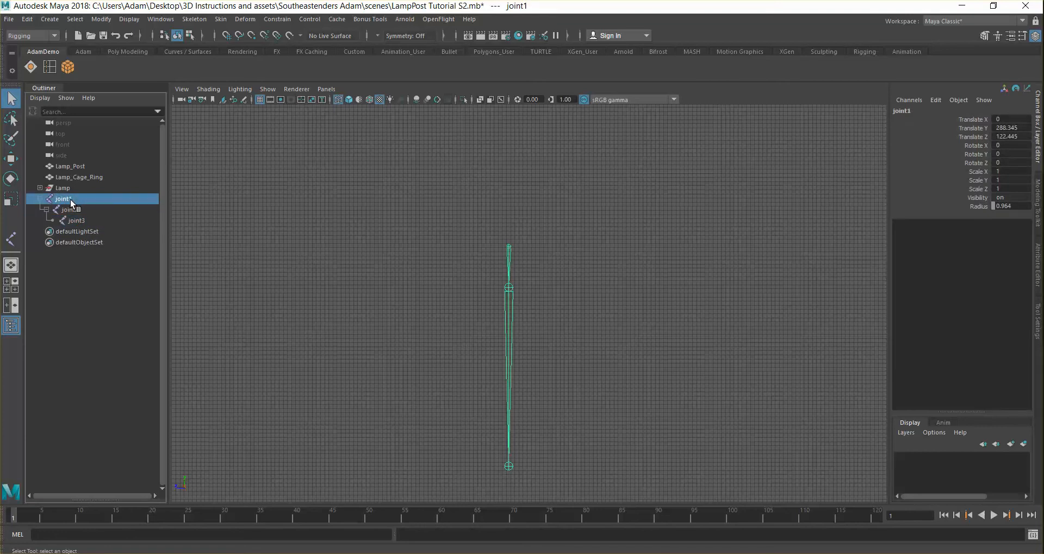
double_click(70, 199)
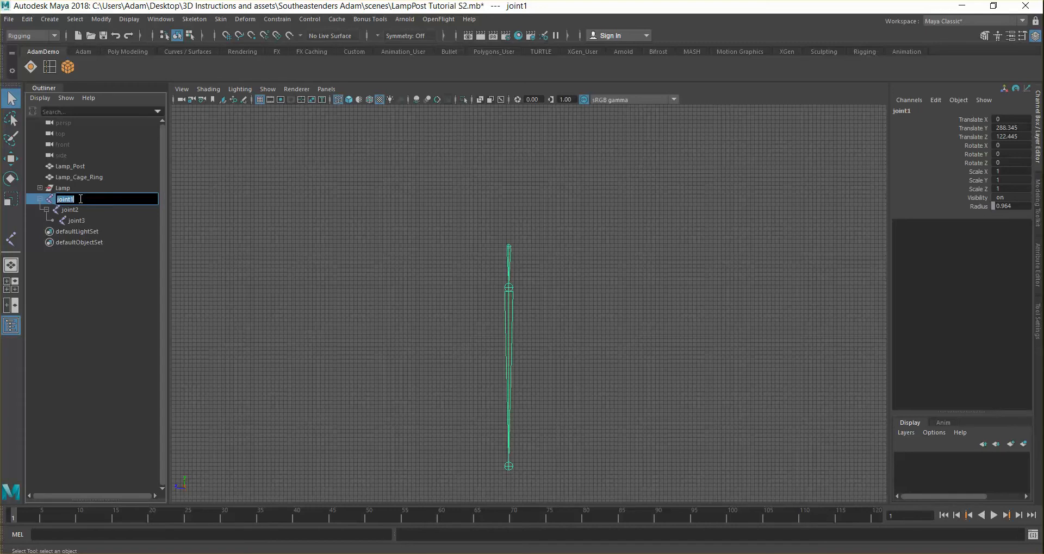
text(Chain_1)
key(Return)
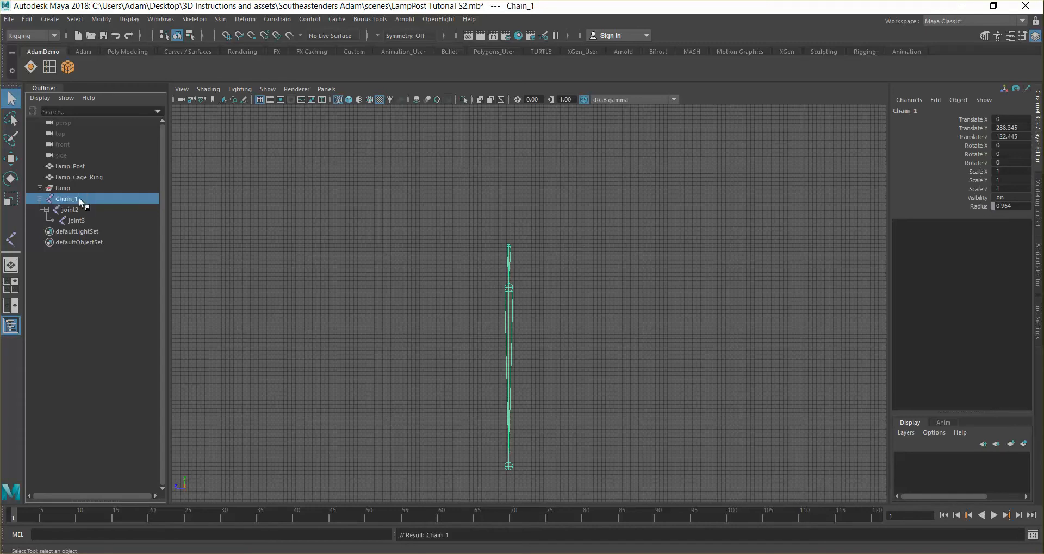
Step: Rename the chain's second joint as Chain_2 and its last joint as Chain_end
double_click(70, 210)
text(Chai)
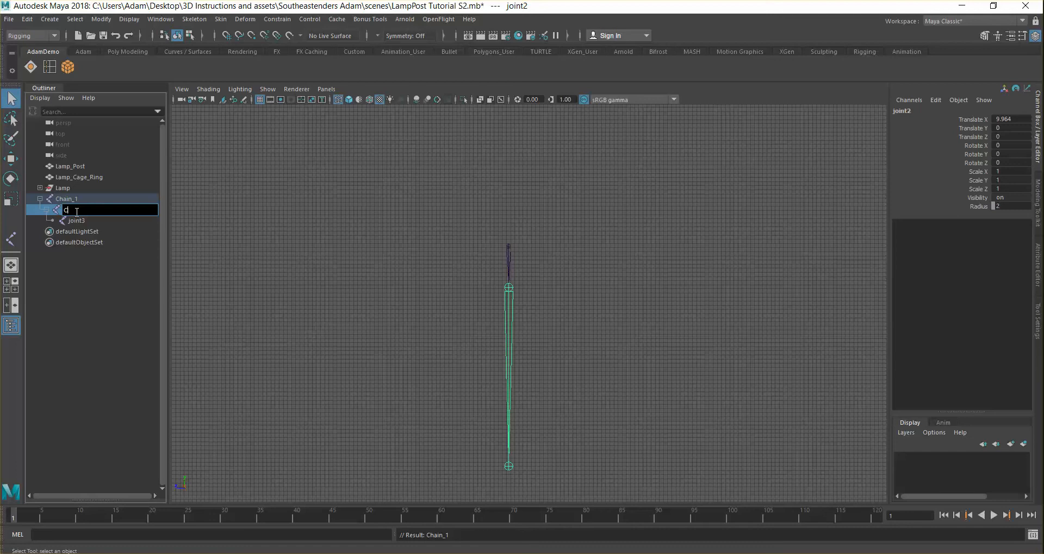
text(n_2)
key(Return)
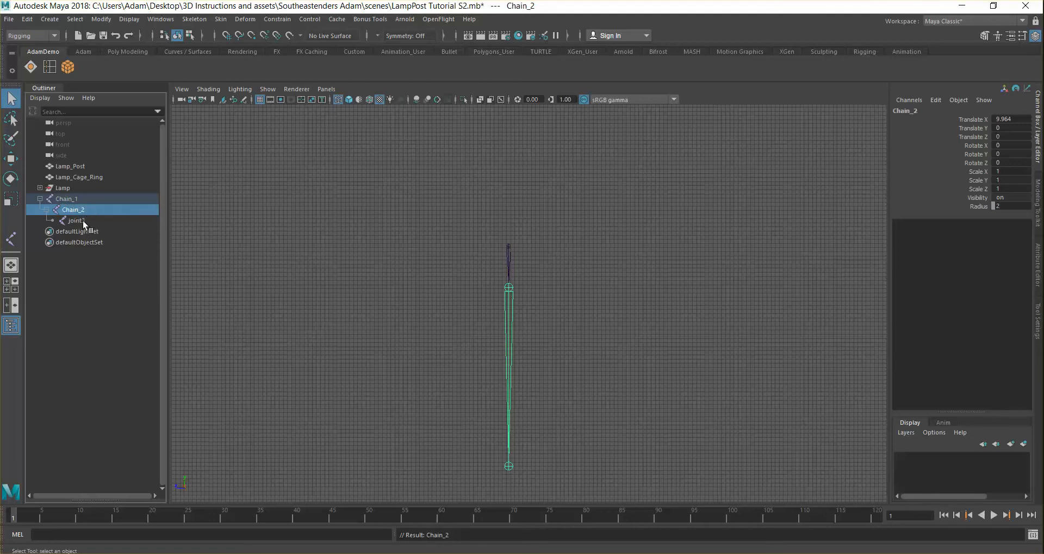
double_click(83, 221)
text(Chain_end)
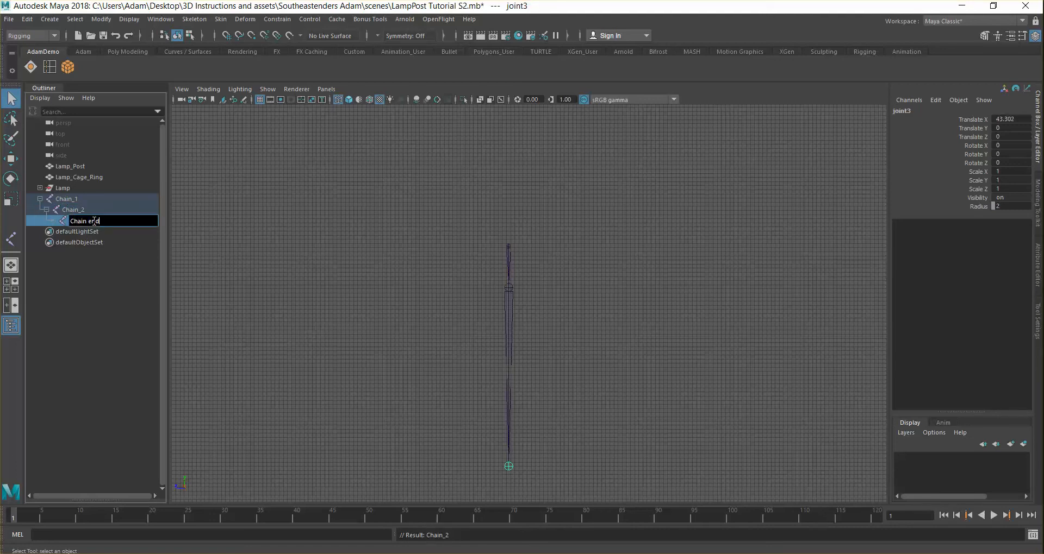
key(Return)
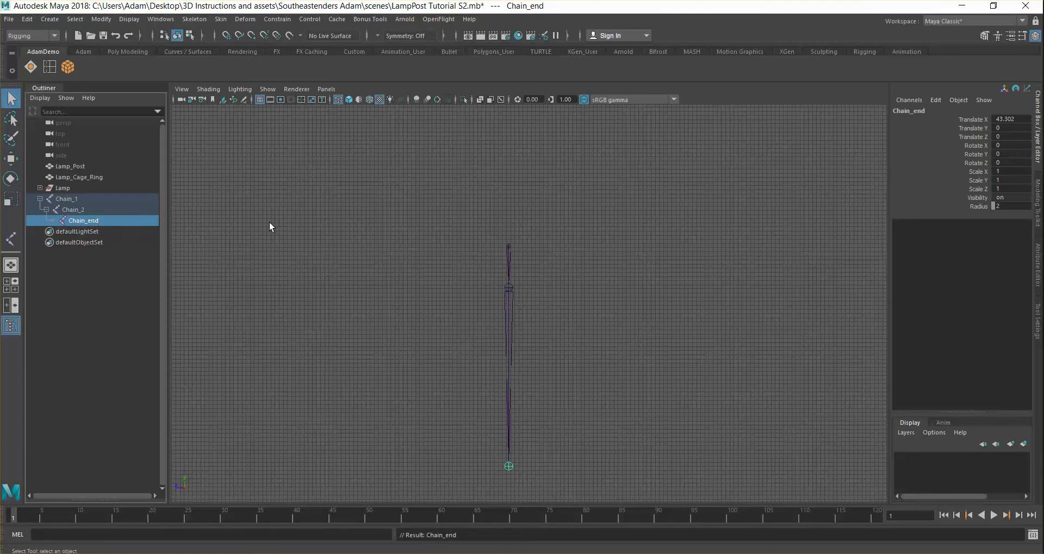
click(63, 201)
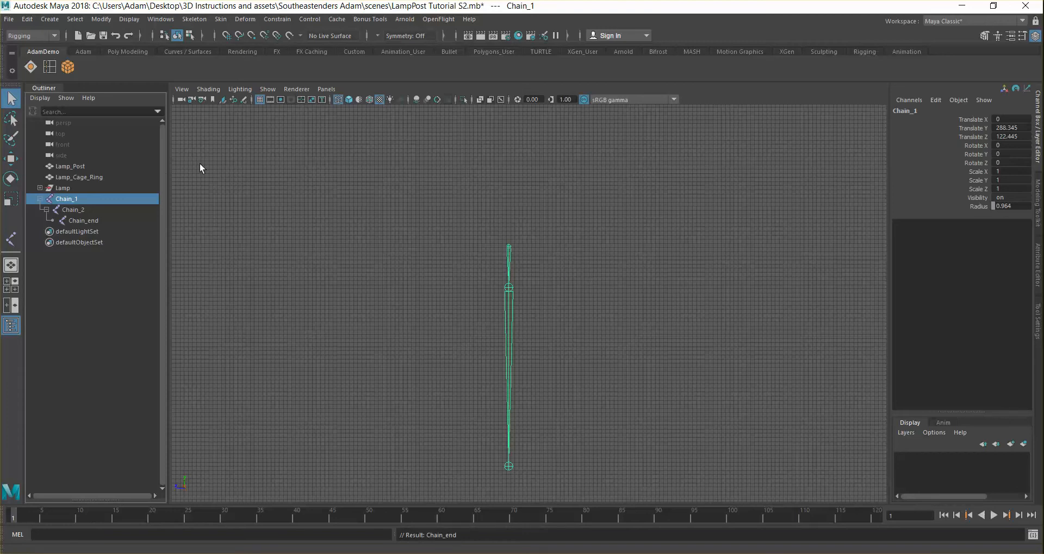
click(69, 211)
click(79, 219)
click(68, 200)
Step: Create a NURBS circle and snap it onto the chain's root joint
click(180, 51)
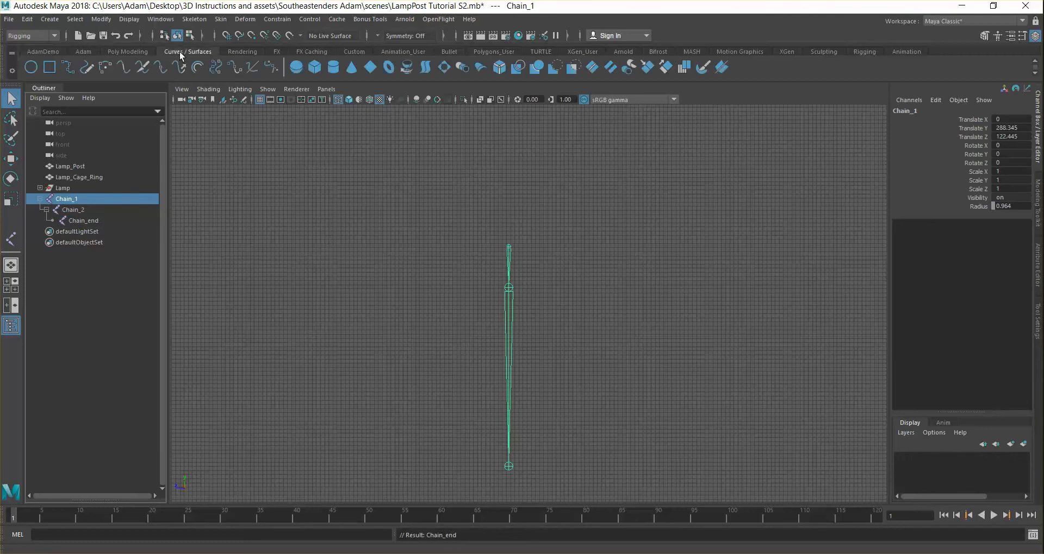
click(33, 71)
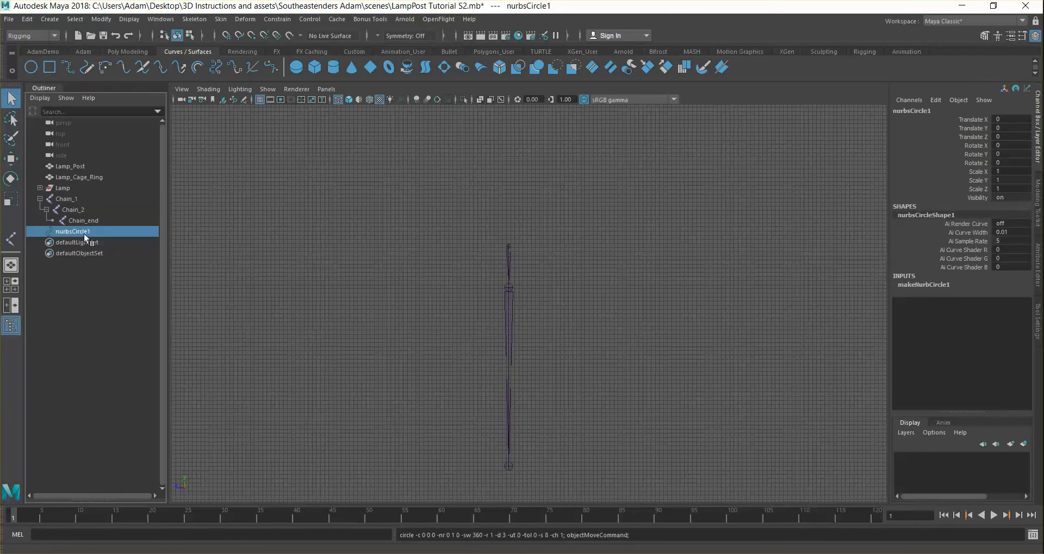
scroll(385, 270, down, 2)
scroll(386, 271, down, 3)
scroll(430, 300, down, 2)
alt+middle_drag(643, 423, 637, 276)
scroll(635, 232, down, 2)
key(w)
key(v)
drag(609, 376, 536, 192)
scroll(550, 196, up, 6)
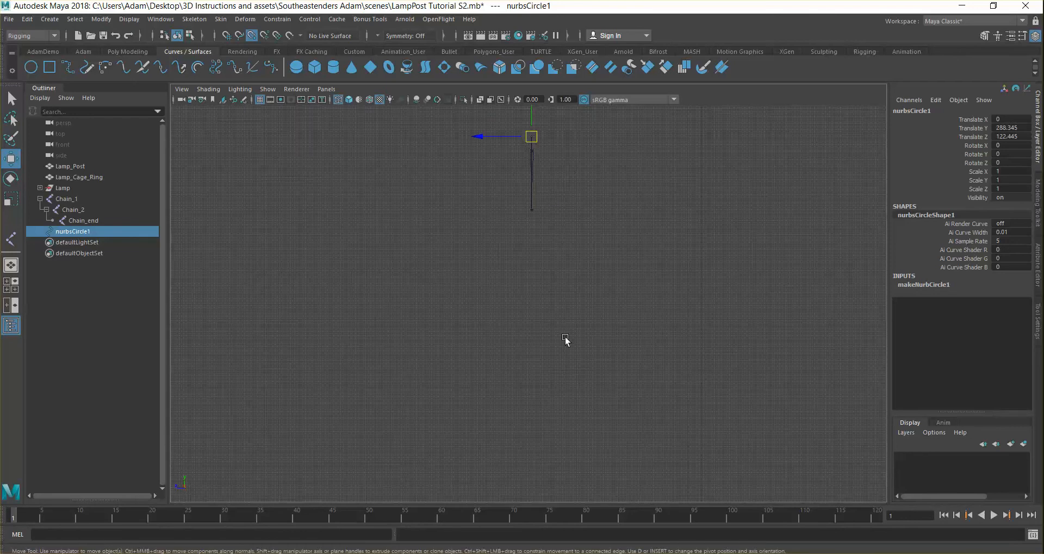
alt+middle_drag(565, 173, 560, 389)
scroll(565, 288, up, 4)
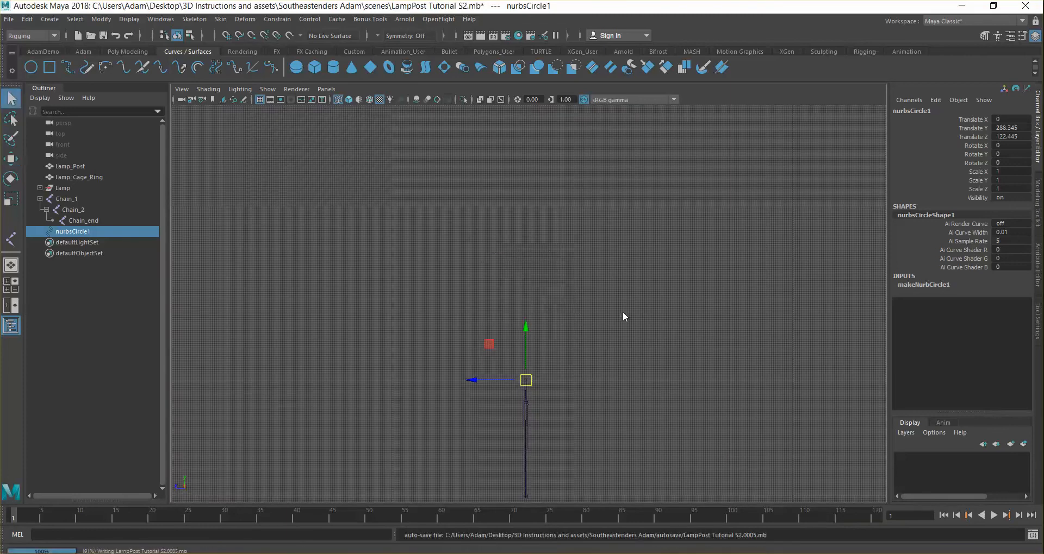
alt+middle_drag(614, 337, 596, 239)
scroll(596, 239, down, 1)
scroll(594, 241, up, 4)
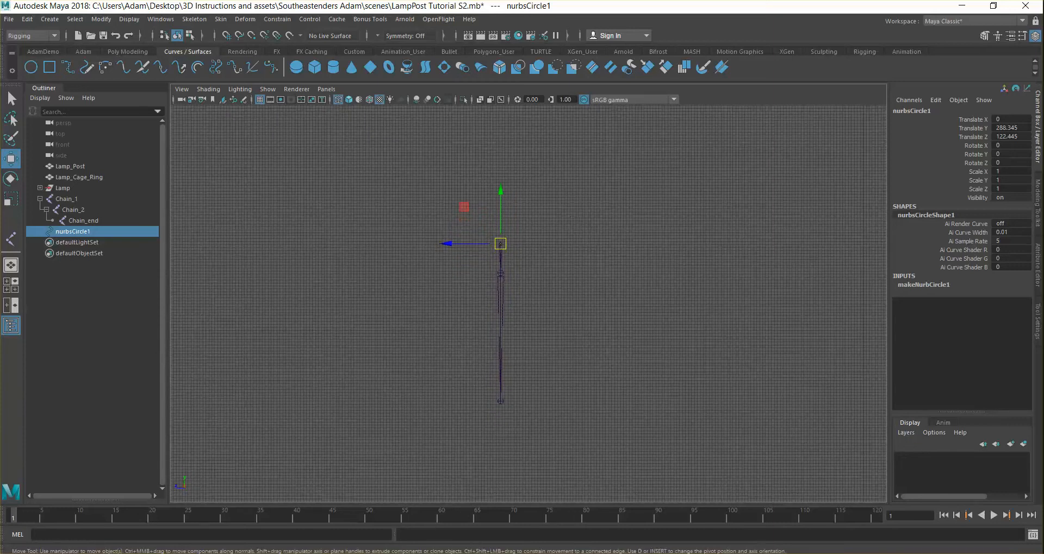
Step: Save the scene under the name LampPost Tutorial 32.mb
click(7, 20)
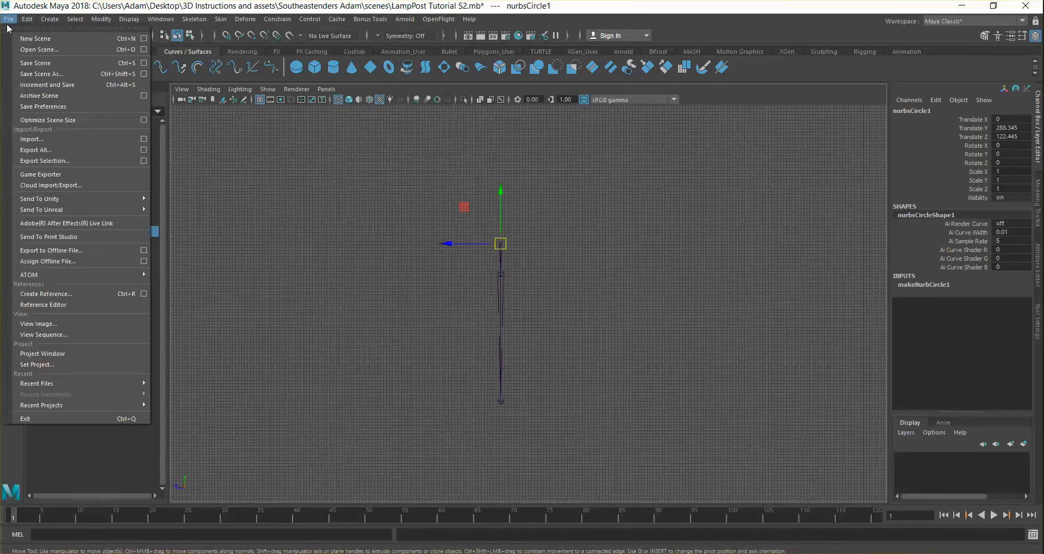
click(45, 76)
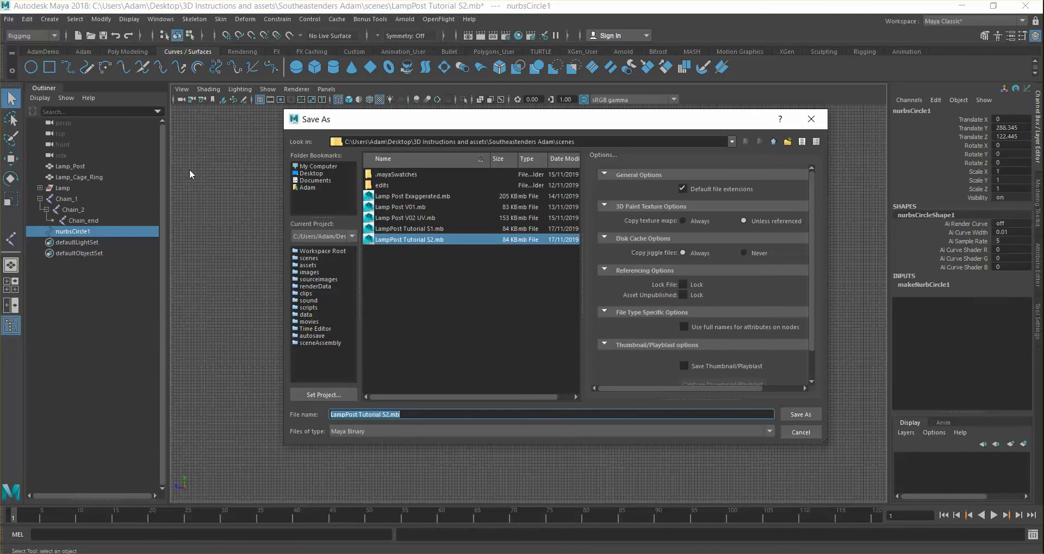
click(385, 416)
key(Delete)
key(Return)
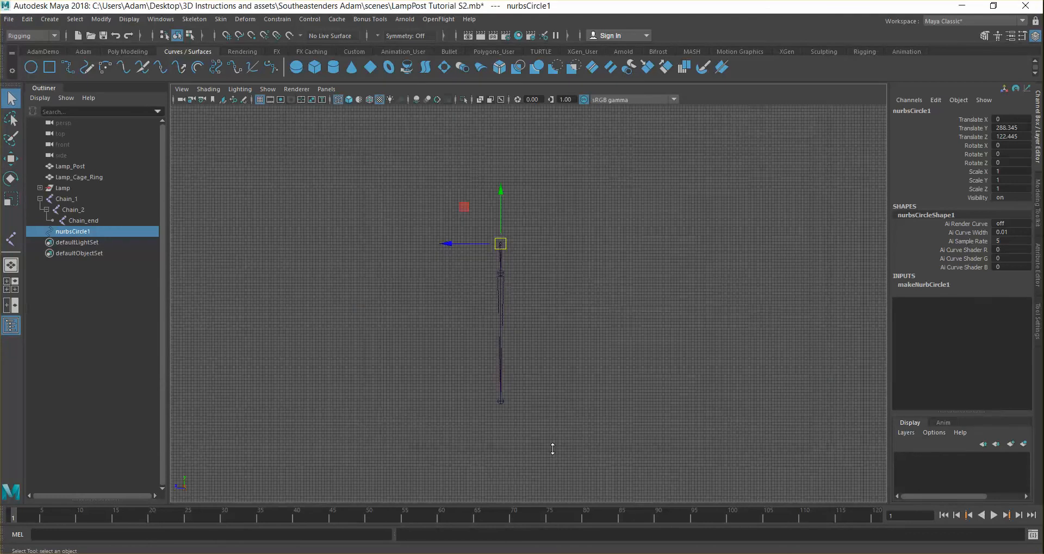
key(w)
Step: Save the scene as LampPost Tutorial S3.mb
click(14, 24)
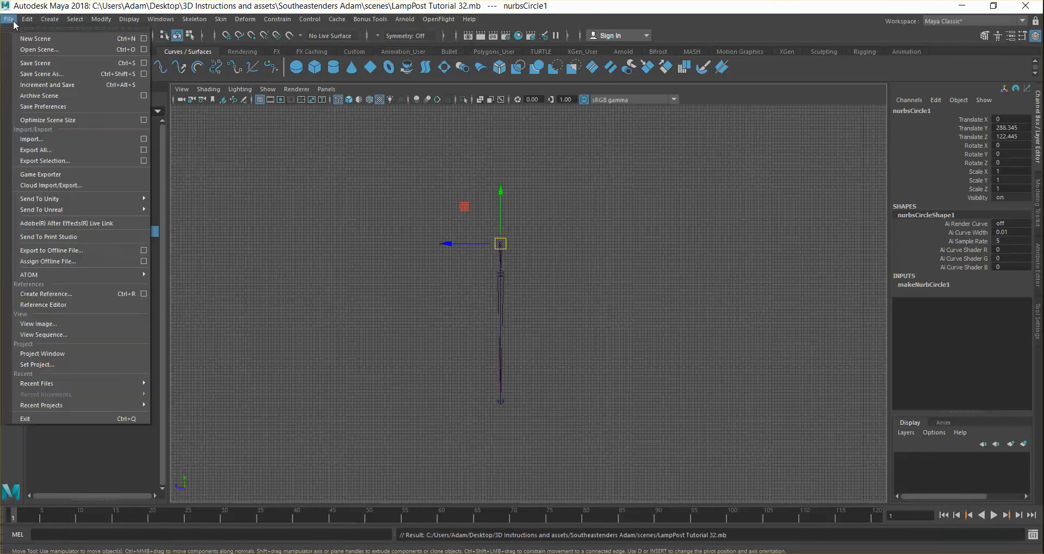
click(49, 75)
click(384, 414)
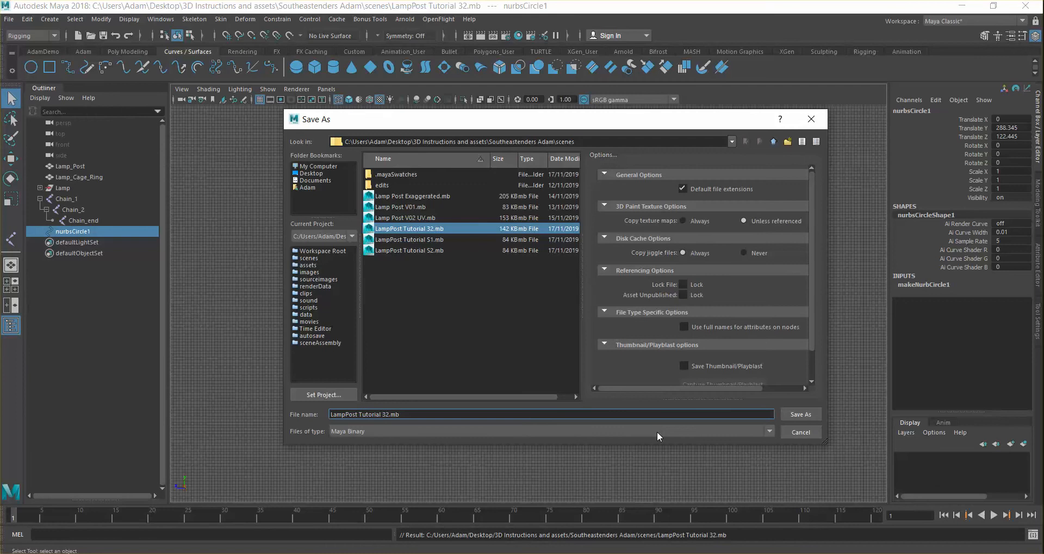
text(S)
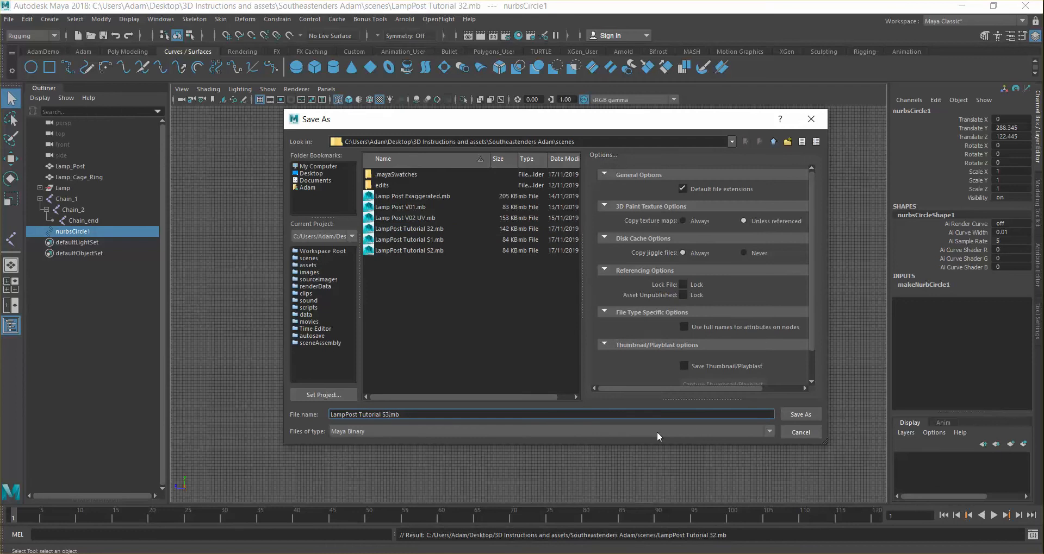
key(Return)
Step: Set the NURBS circle's radius to 10 in its construction inputs
key(w)
scroll(570, 169, up, 1)
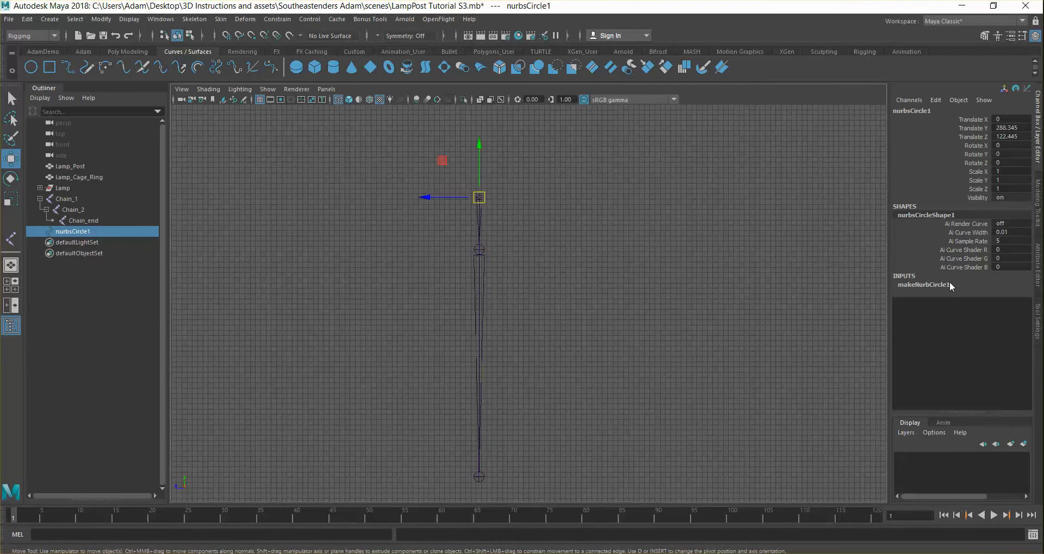
click(946, 286)
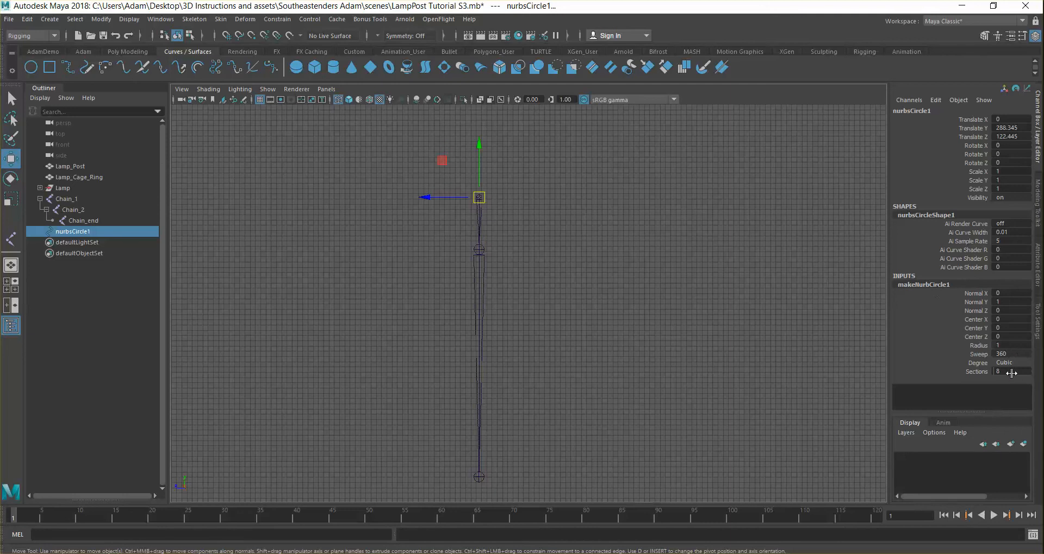
double_click(919, 285)
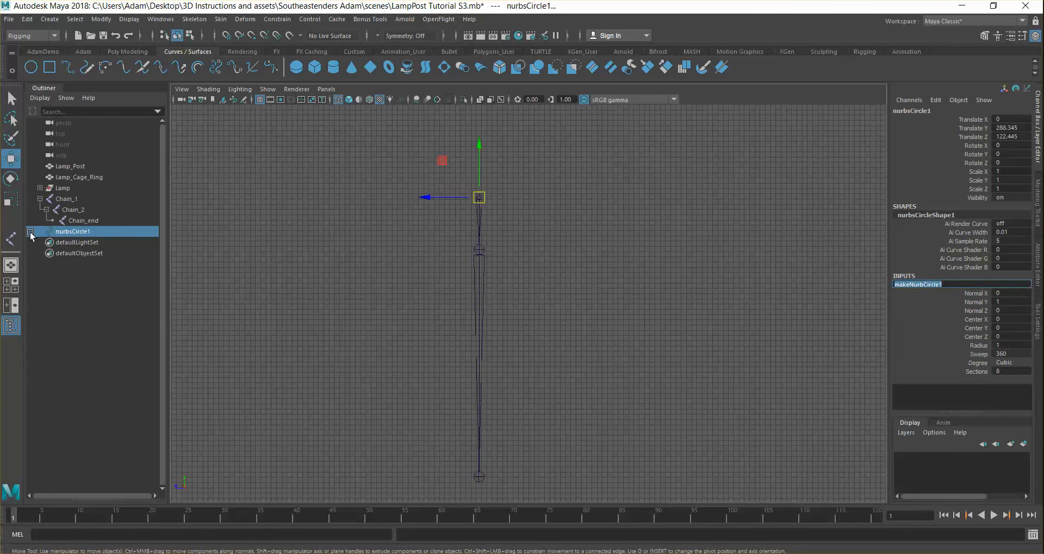
click(65, 234)
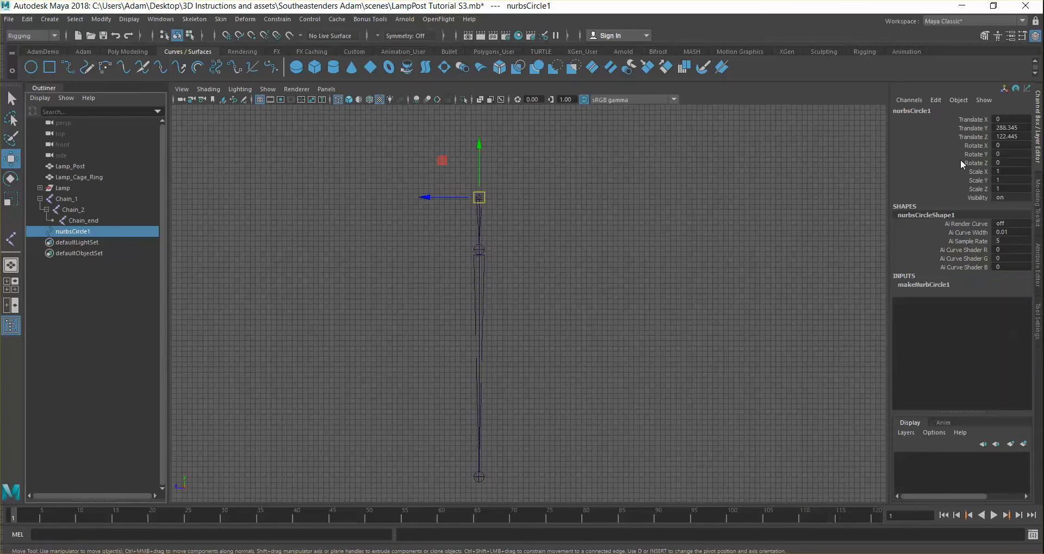
key(r)
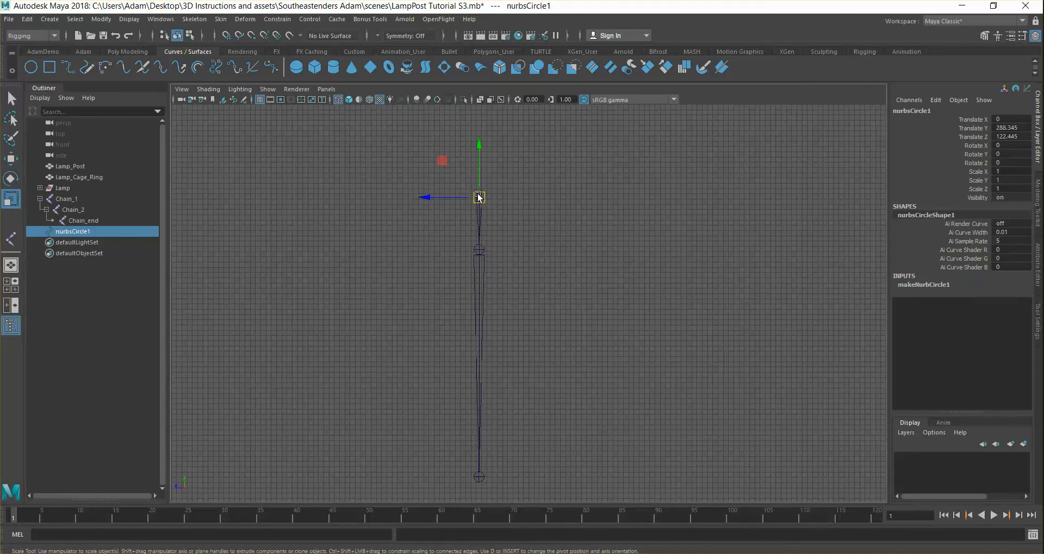
click(922, 286)
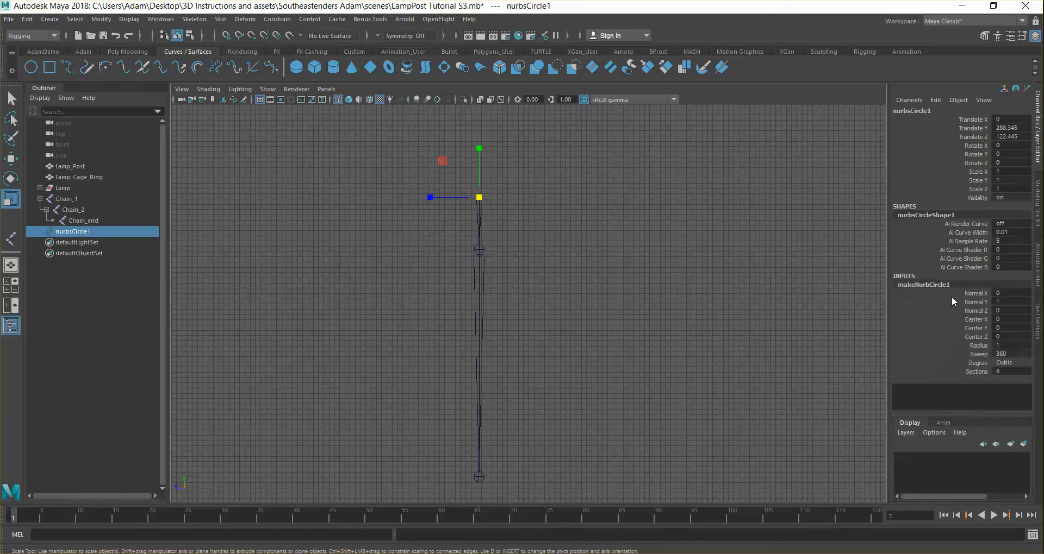
click(977, 347)
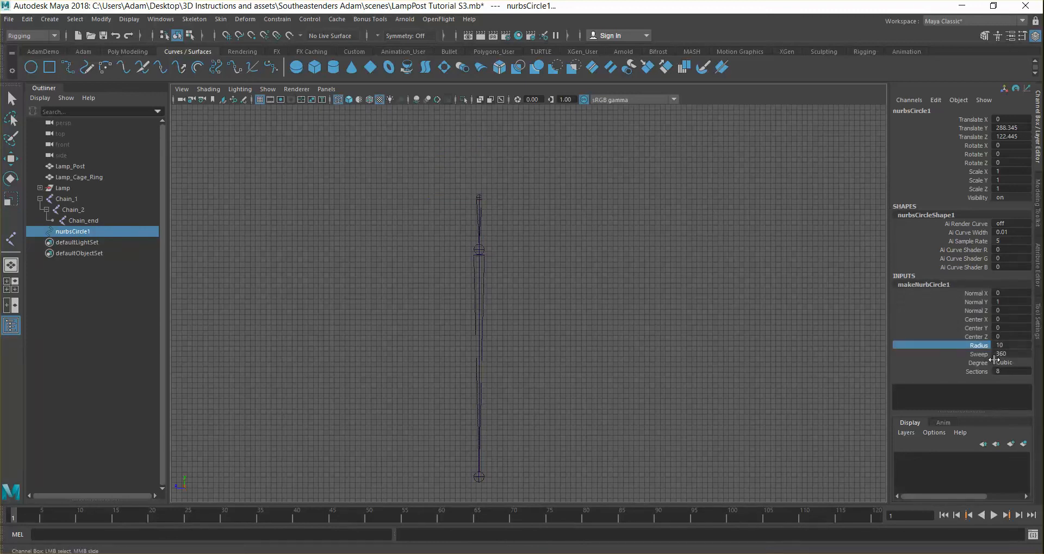
double_click(1001, 346)
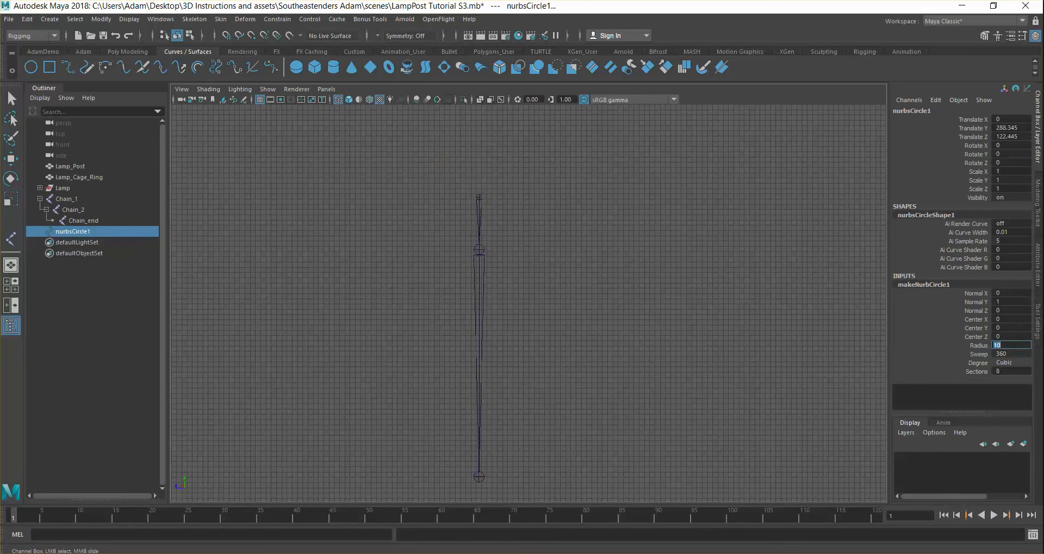
Step: Display NURBS curves in the viewport and set the circle's radius to 5
click(268, 89)
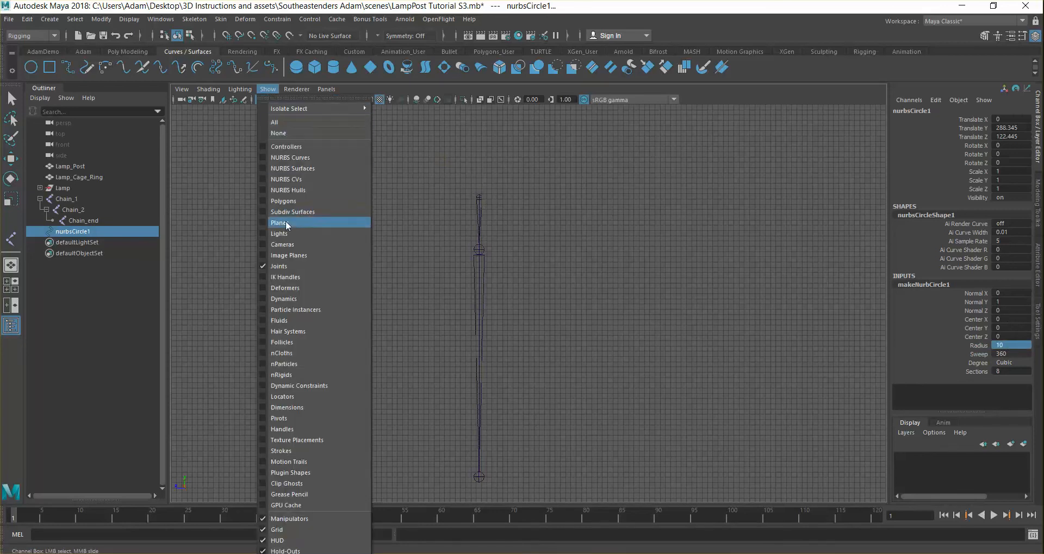
click(307, 162)
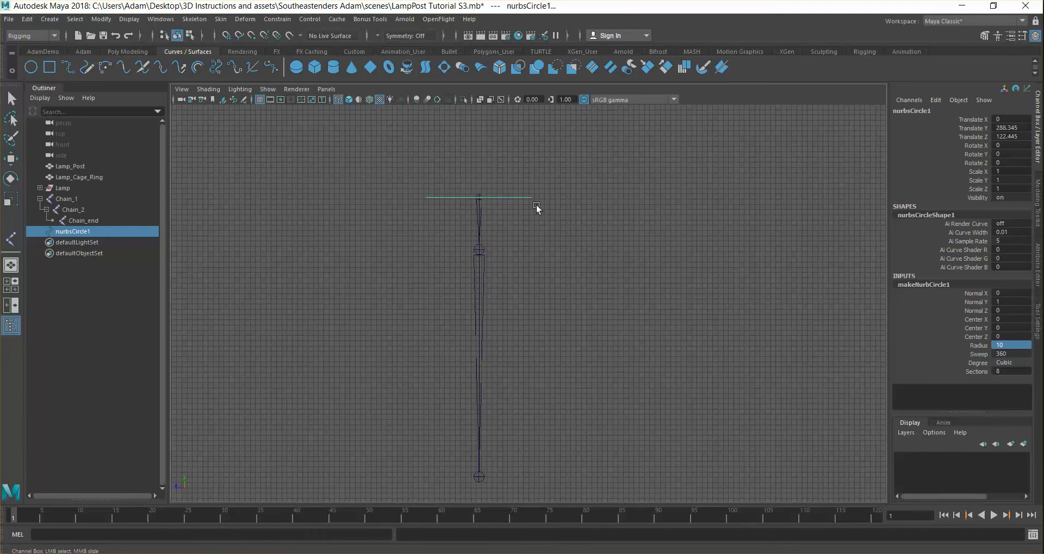
double_click(1011, 347)
key(Return)
double_click(1011, 348)
text(5)
key(Return)
Step: Switch the viewport to the perspective camera and frame the joint chain with its circle
click(331, 91)
mouse_move(424, 103)
click(455, 102)
alt+drag(504, 229, 567, 282)
alt+middle_drag(571, 281, 589, 287)
scroll(589, 286, up, 5)
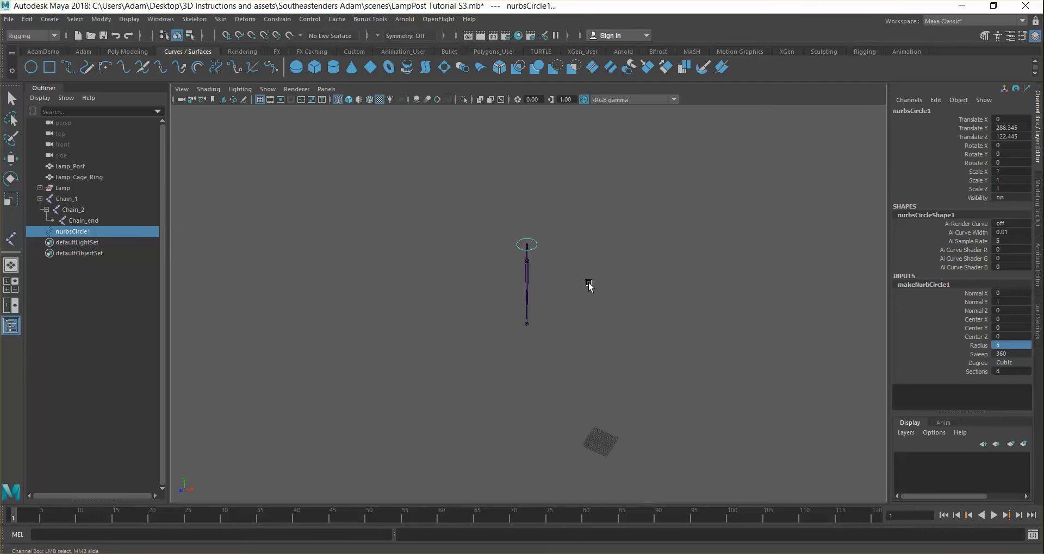
alt+drag(554, 285, 500, 282)
Step: Rename the NURBS circle as Chain_CTL_1
double_click(86, 230)
text(Chain)
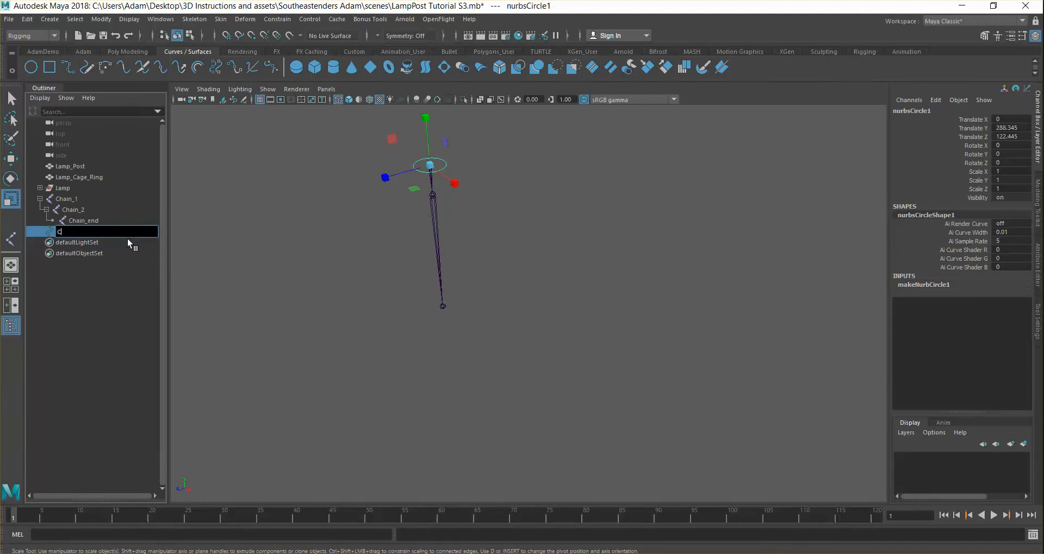
text( CTL)
key(Return)
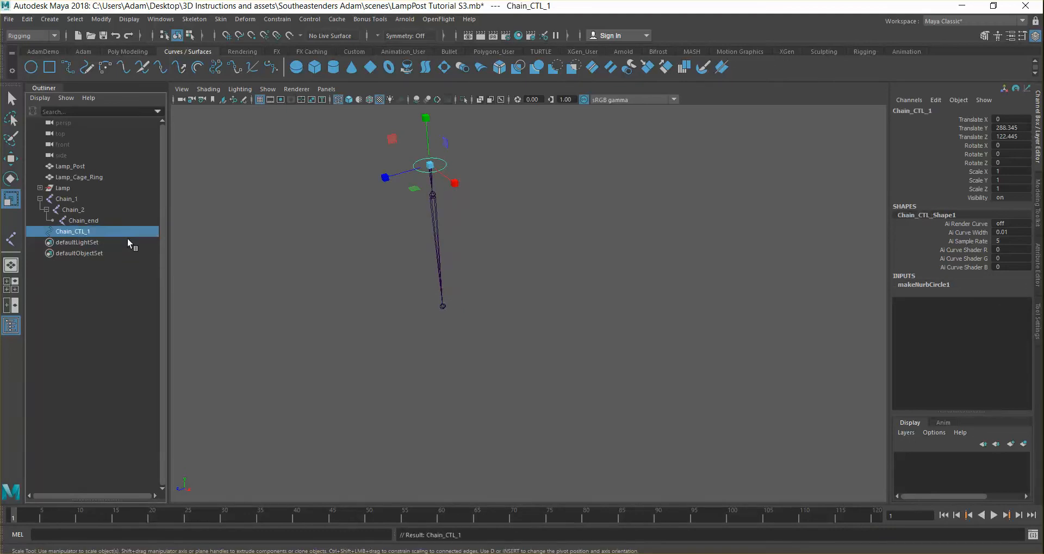
Step: Duplicate the Chain_CTL_1 circle, snap the copy onto the chain's second joint and clear the selection
alt+middle_drag(502, 239, 522, 265)
key(ctrl+d)
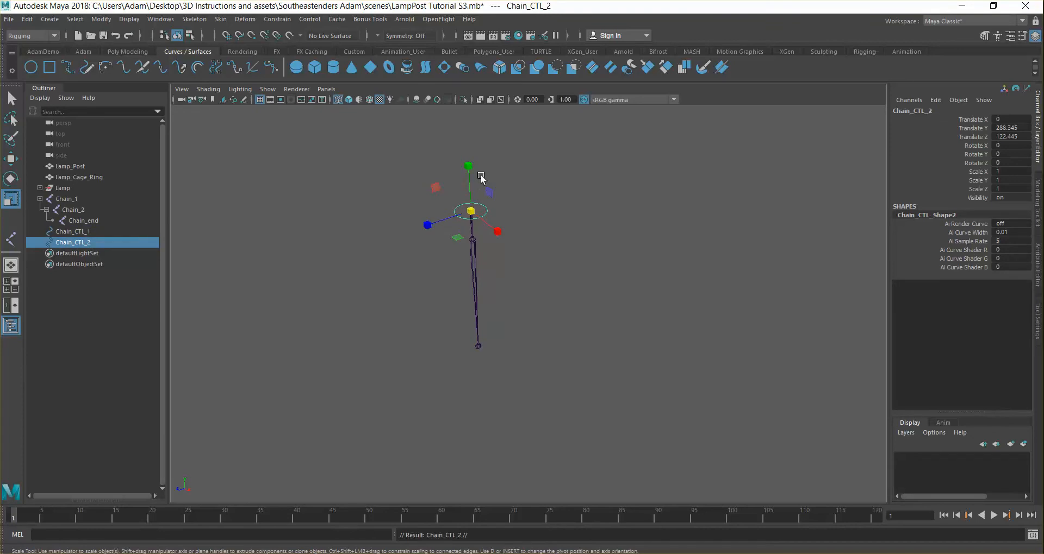
key(w)
key(v)
drag(472, 220, 473, 239)
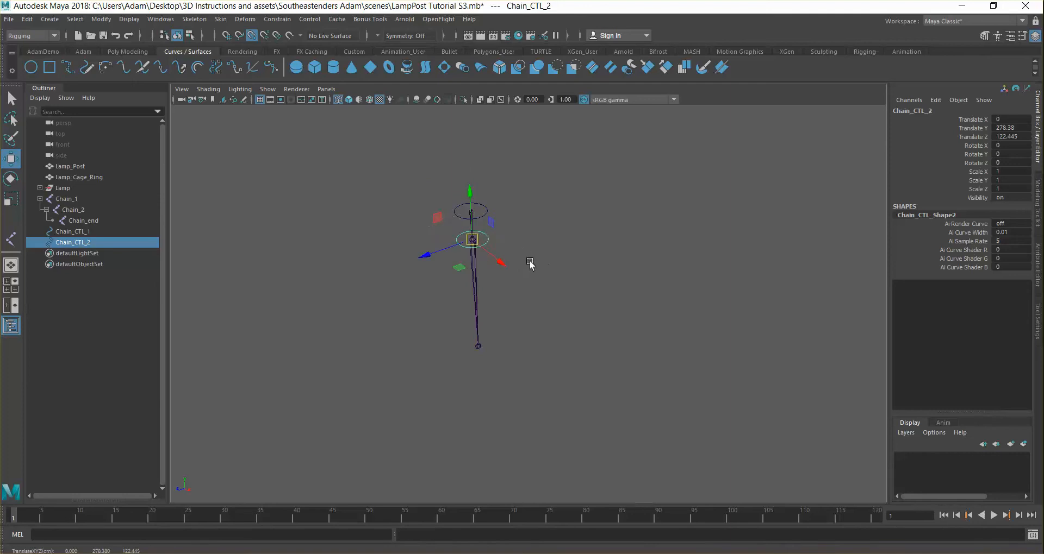
scroll(552, 260, up, 2)
scroll(543, 256, up, 5)
scroll(593, 322, down, 2)
click(608, 336)
Step: Parent the Chain_CTL_2 control circle under Chain_CTL_1
scroll(533, 333, up, 4)
scroll(533, 342, down, 4)
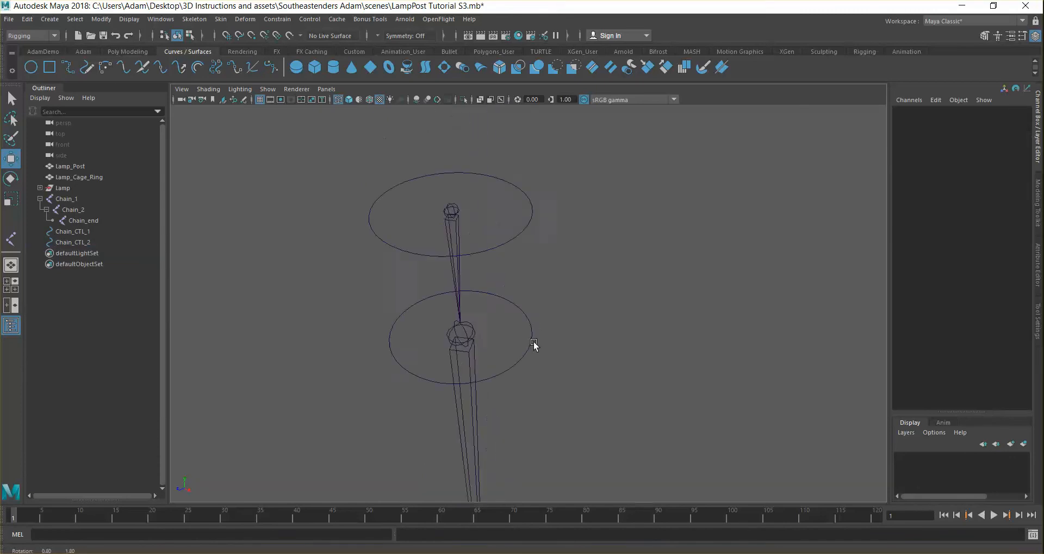
click(97, 230)
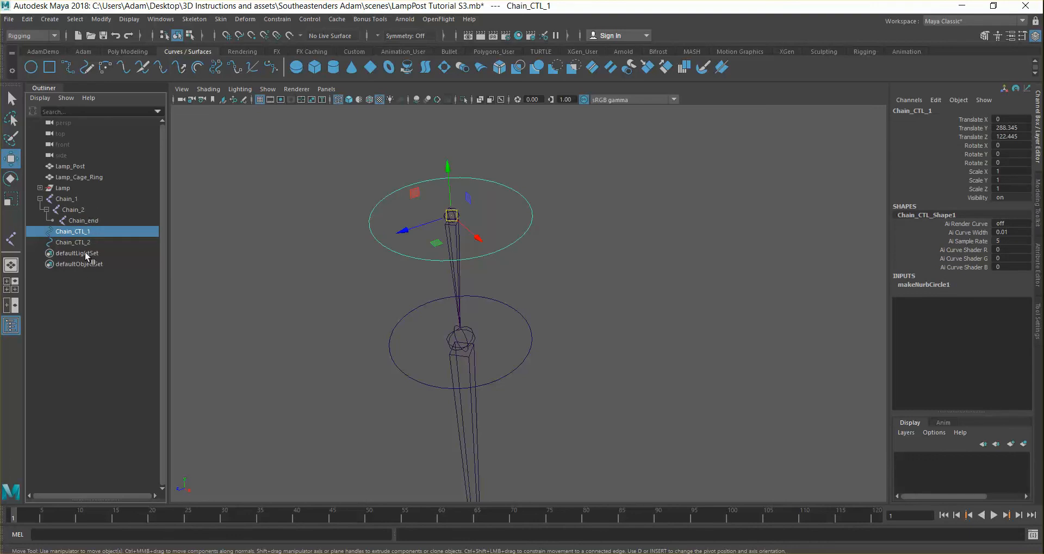
click(68, 243)
middle_drag(67, 243, 95, 236)
click(40, 232)
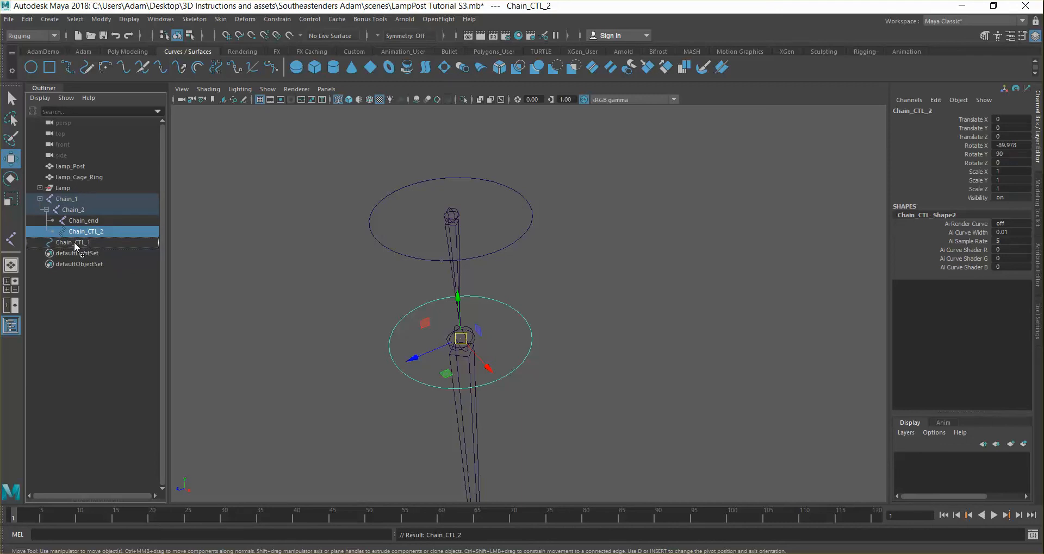
middle_drag(74, 242, 73, 242)
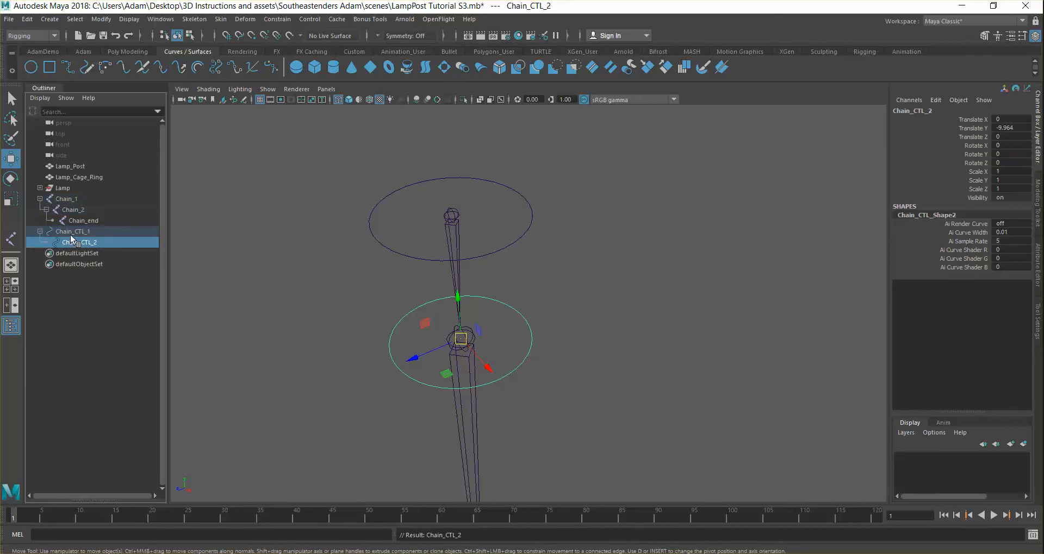
Step: Rotate the Chain_CTL_1 circle as a hierarchy test, undo the rotation and clear the selection
click(486, 255)
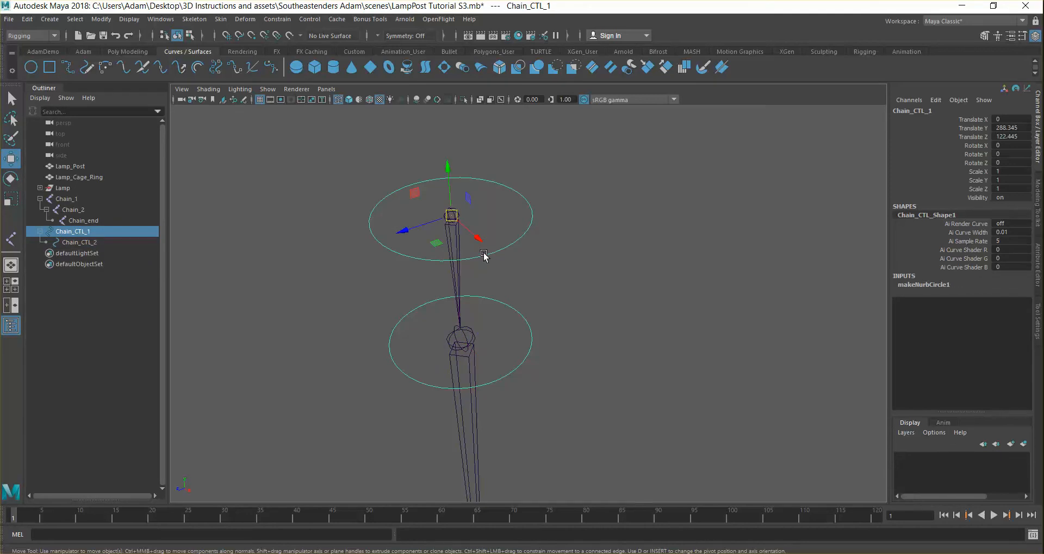
key(e)
drag(465, 188, 481, 228)
key(ctrl+z)
key(ctrl+z)
click(91, 296)
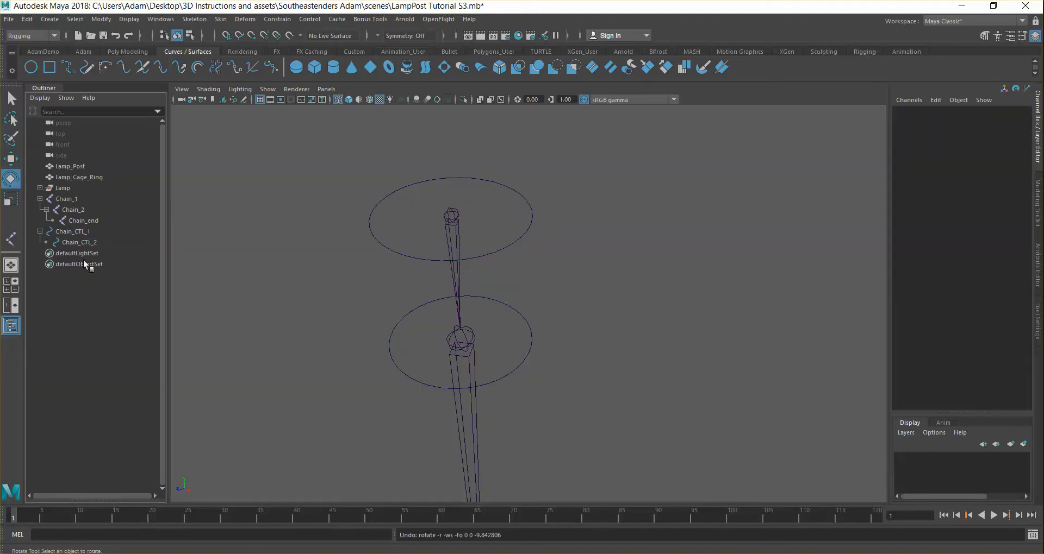
Step: Orient-constrain the Chain_1 joint to the Chain_CTL_1 control circle
click(76, 220)
click(69, 199)
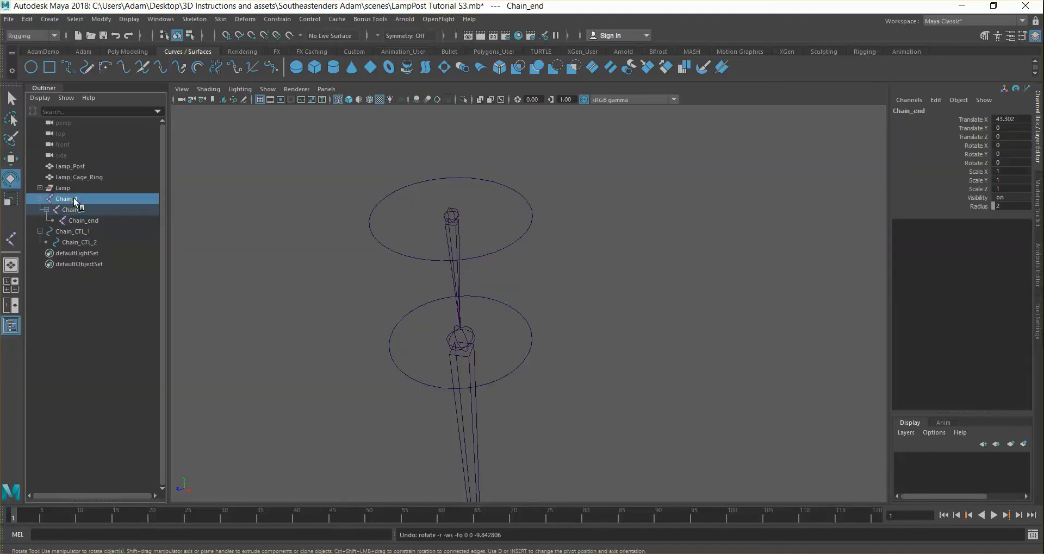
click(95, 233)
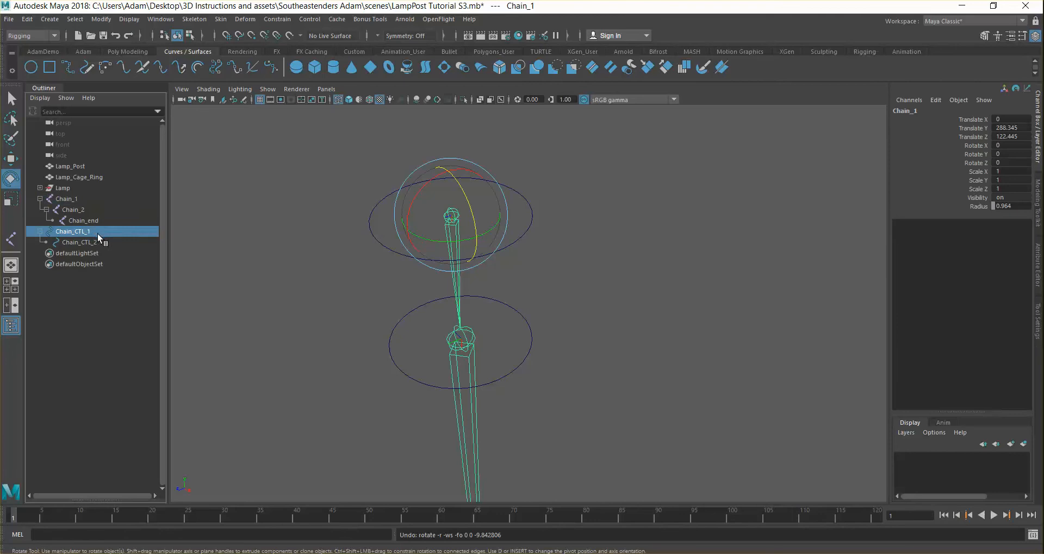
ctrl+click(86, 198)
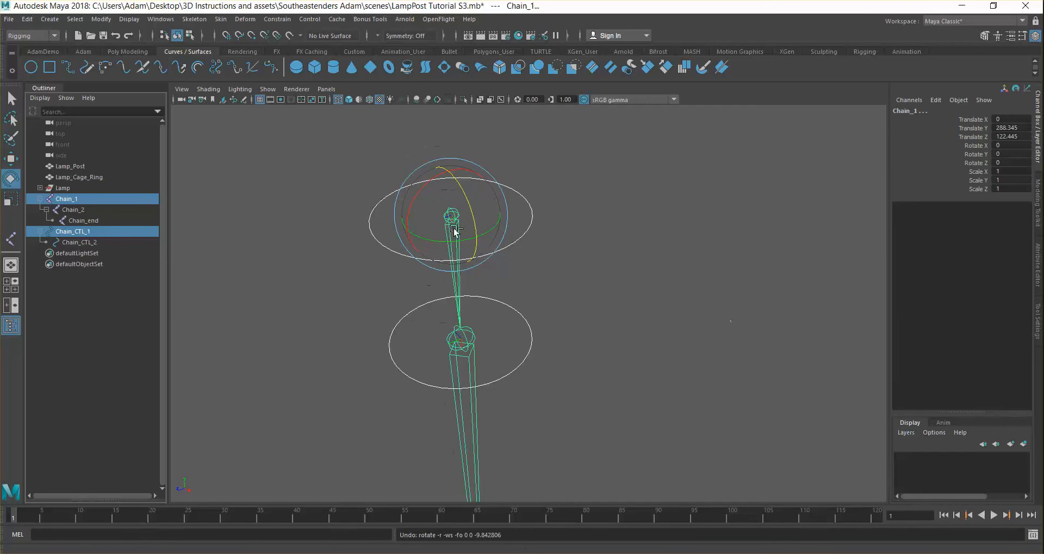
alt+drag(454, 226, 369, 222)
click(367, 221)
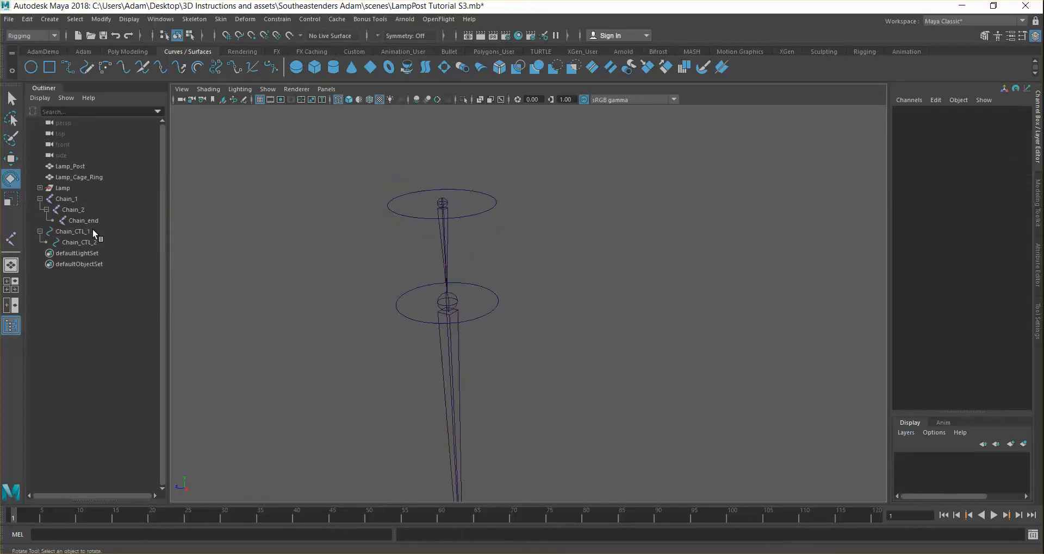
click(92, 231)
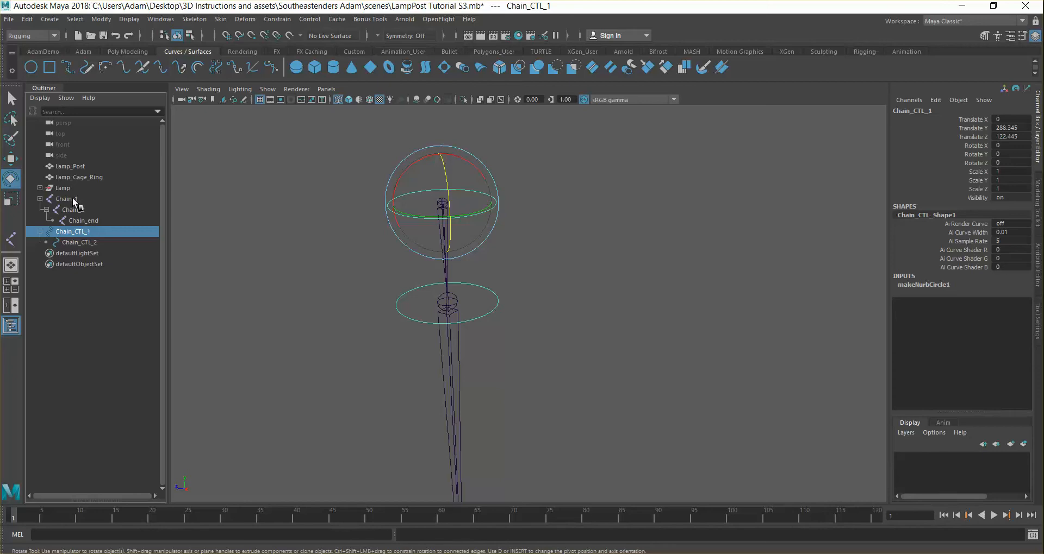
ctrl+click(80, 200)
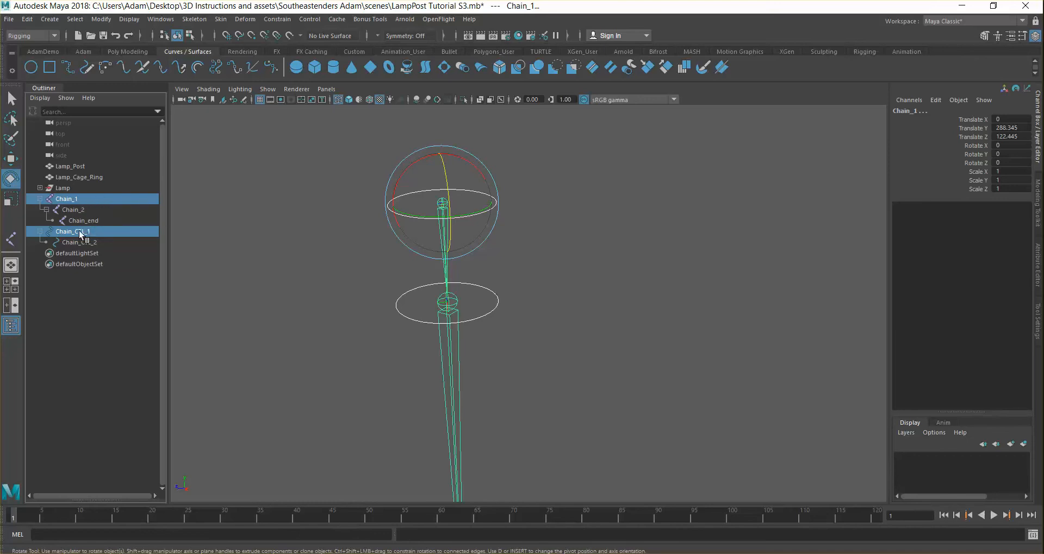
click(276, 20)
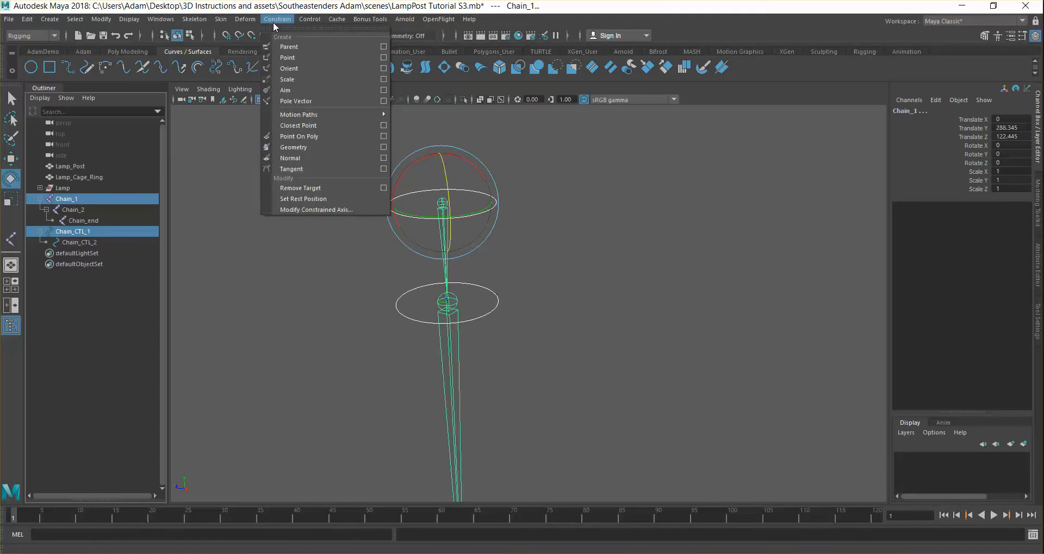
click(305, 72)
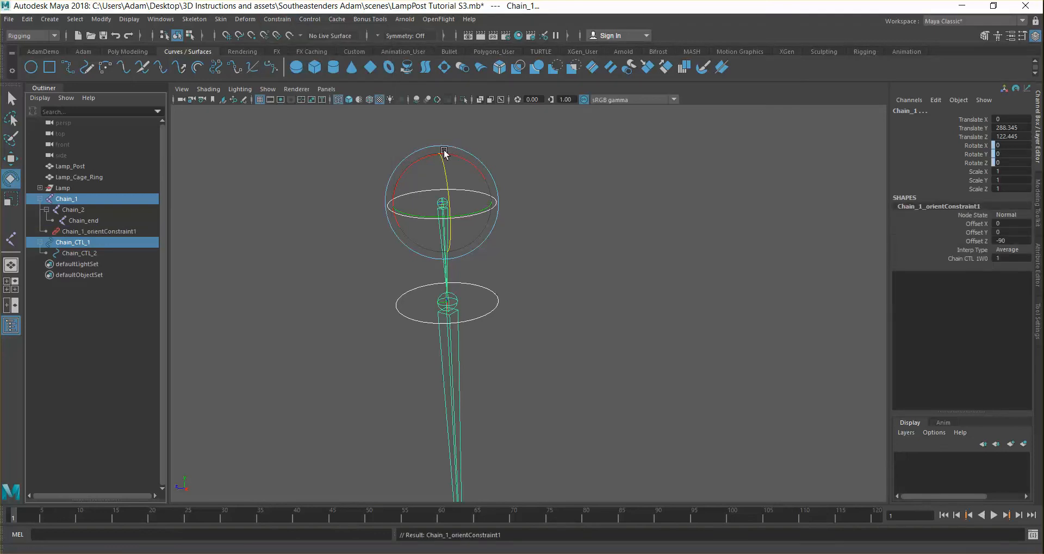
Step: Open the Orient Constraint options and undo the orient constraint on Chain_1
click(278, 20)
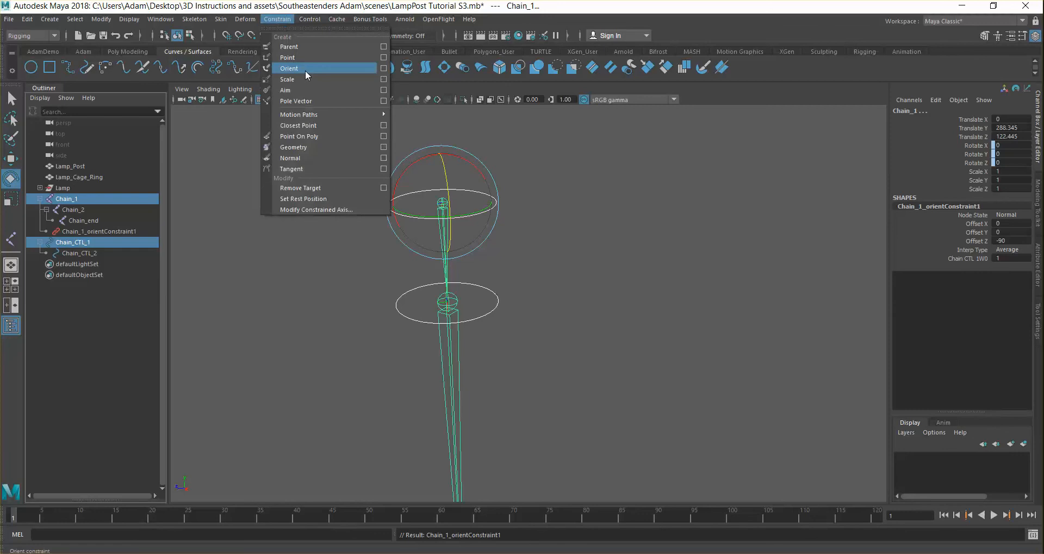
click(384, 69)
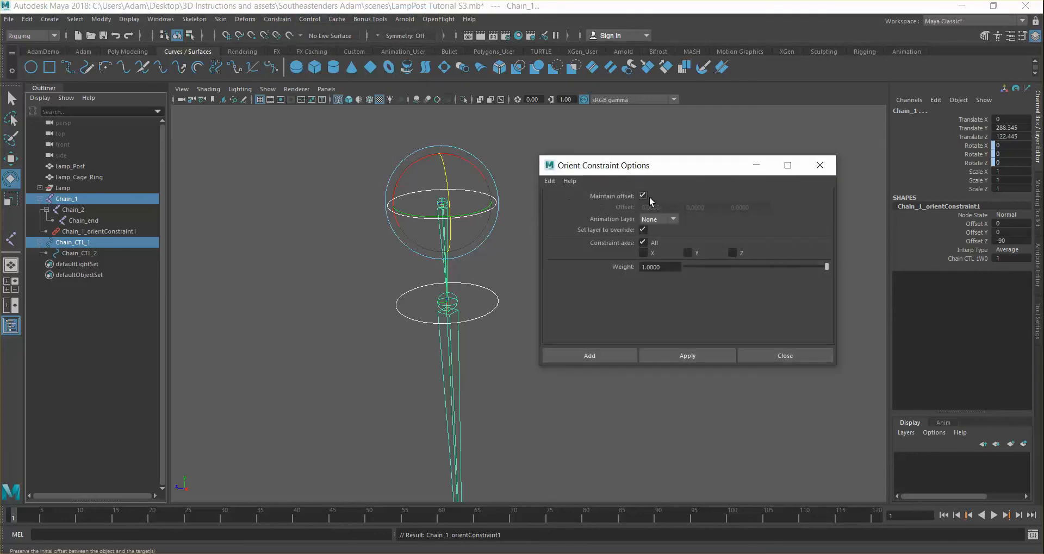
click(294, 236)
key(ctrl+z)
key(ctrl+z)
Step: Try the orient constraint from Chain_CTL_1 to Chain_1 with Maintain offset off, and undo it
click(644, 197)
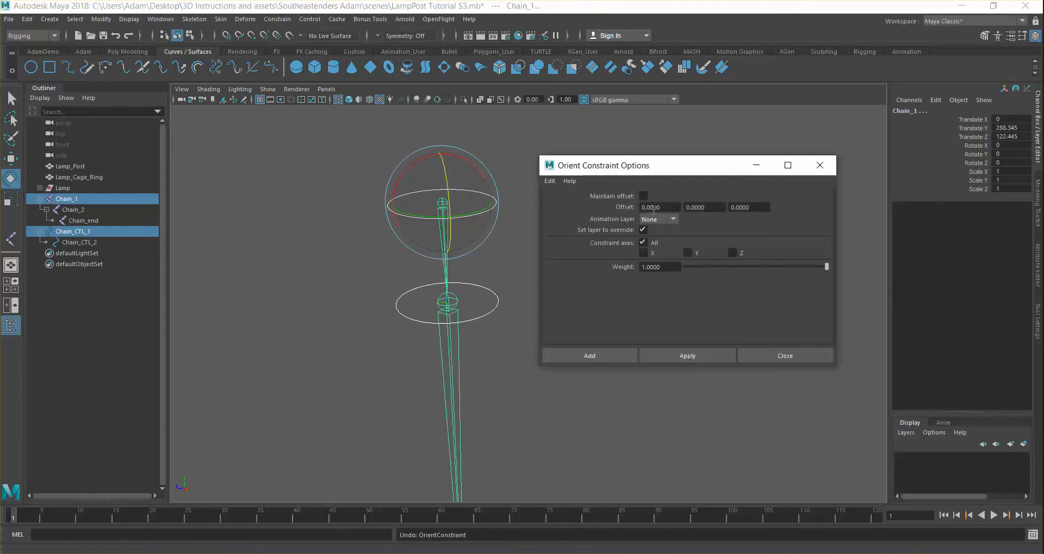
click(676, 356)
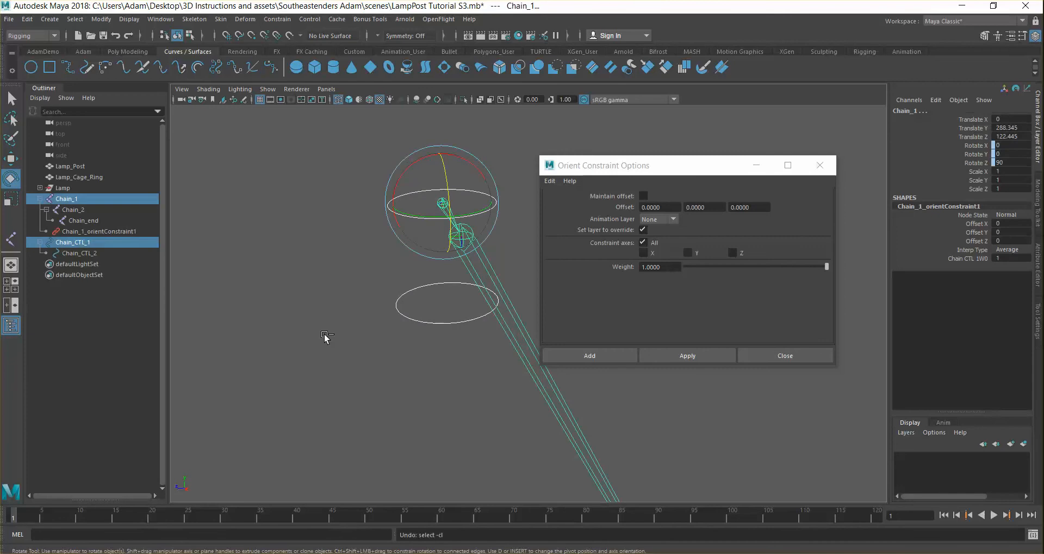
key(ctrl+z)
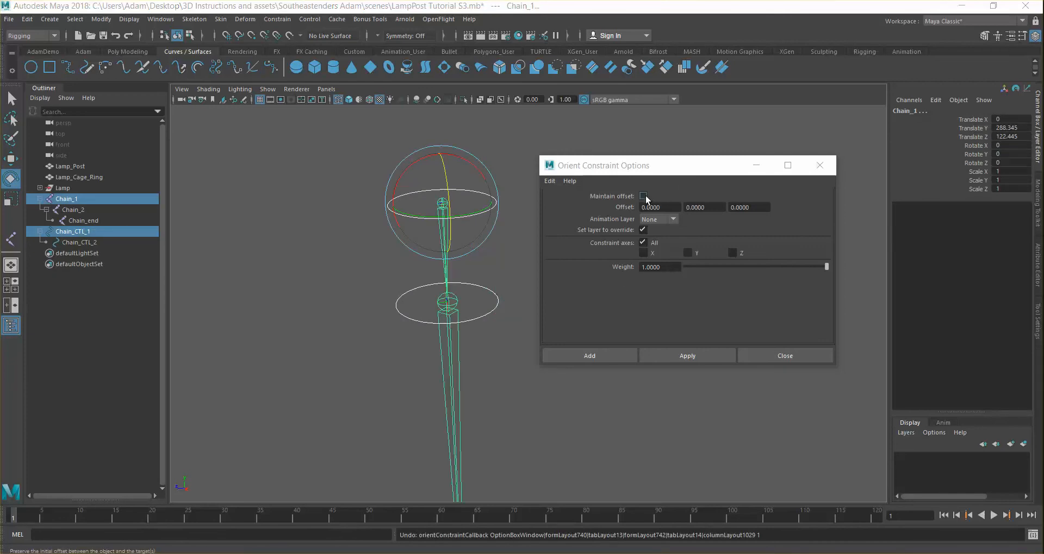
Step: Orient-constrain Chain_1 to Chain_CTL_1 and Chain_2 to Chain_CTL_2 with Maintain offset on
click(643, 196)
click(681, 357)
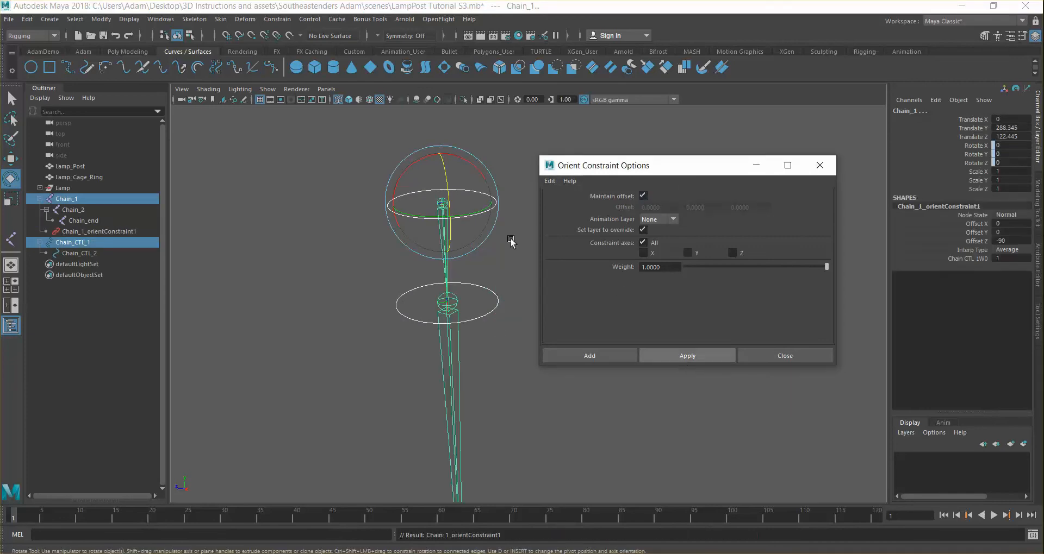
click(76, 253)
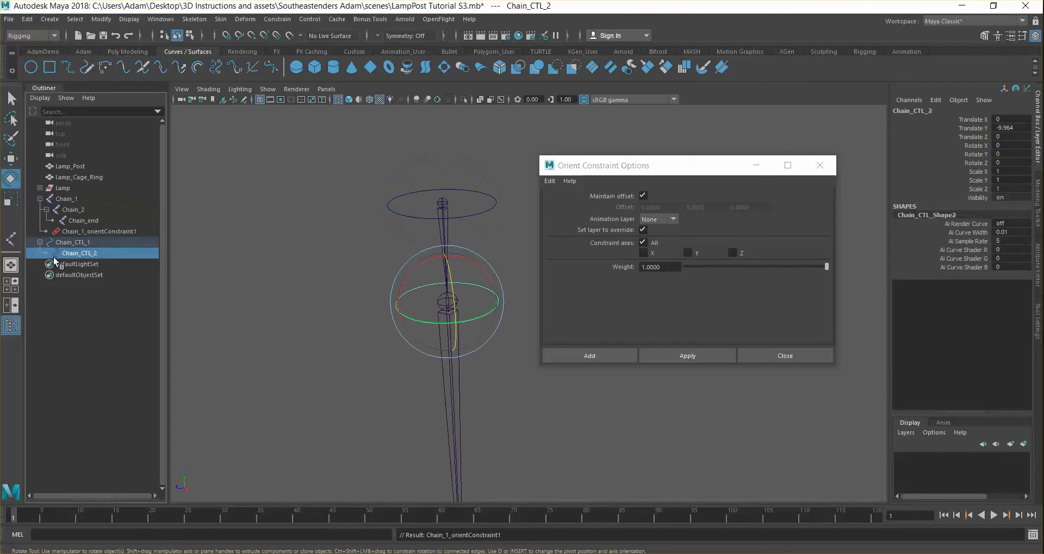
ctrl+click(81, 209)
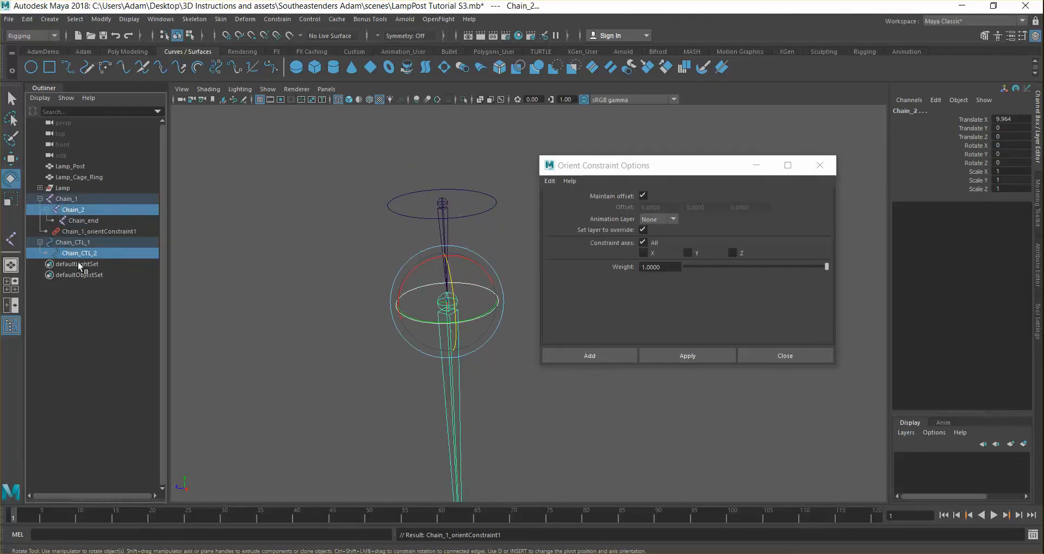
click(682, 357)
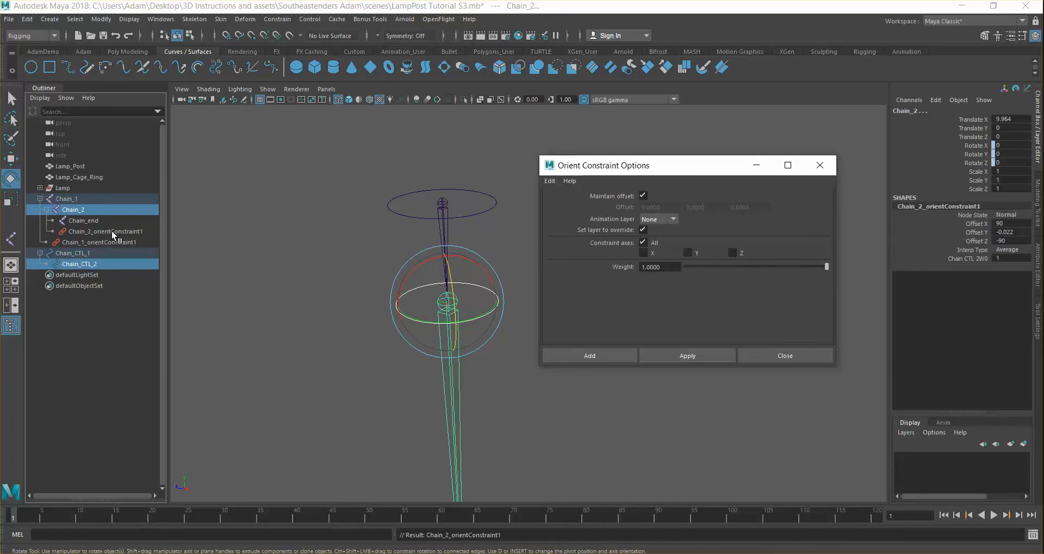
Step: Test-rotate Chain_CTL_1 about 26 degrees and Chain_CTL_2 about -30 degrees in Z, and undo both rotations
click(495, 200)
click(495, 199)
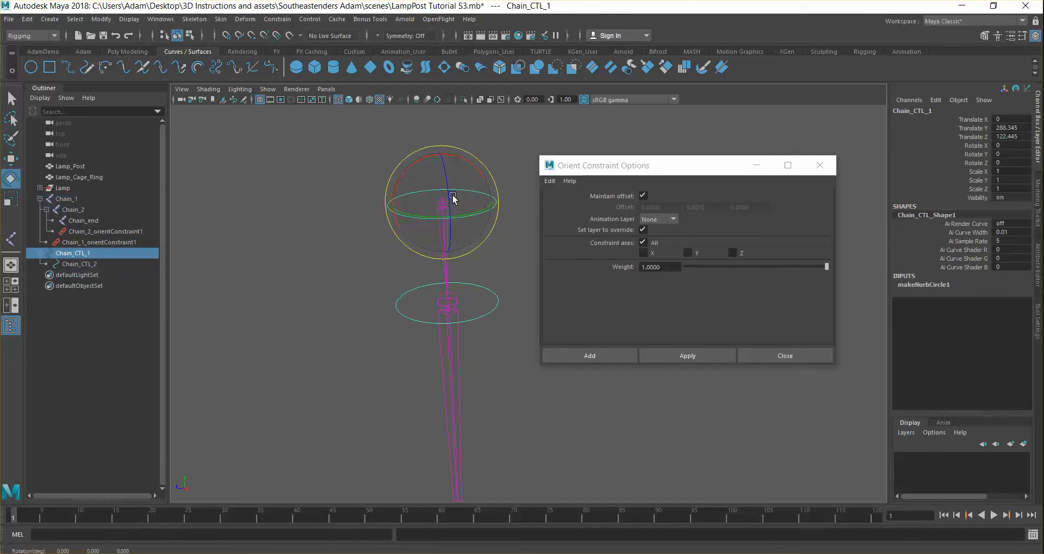
alt+drag(435, 294, 472, 289)
drag(474, 203, 510, 311)
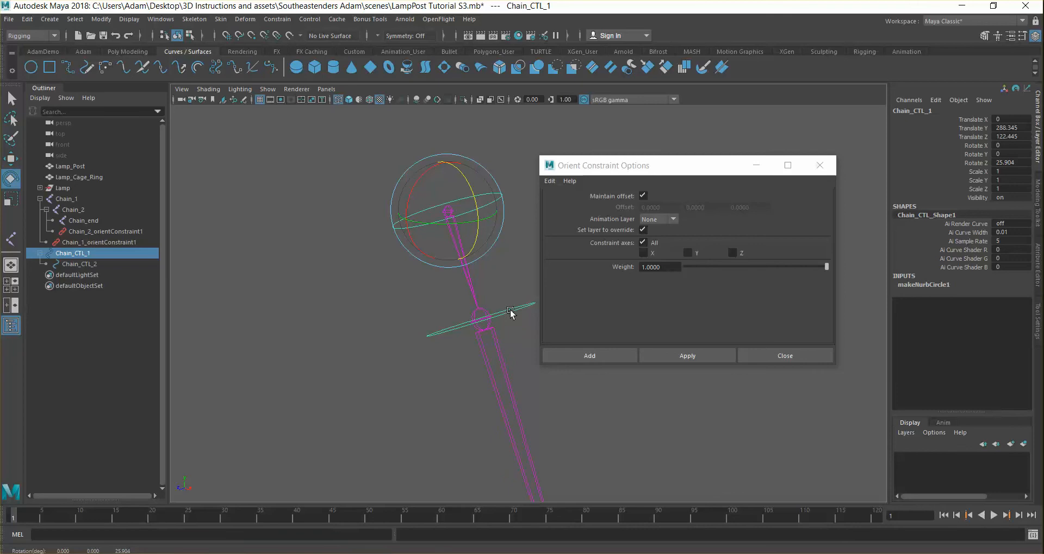
key(Down)
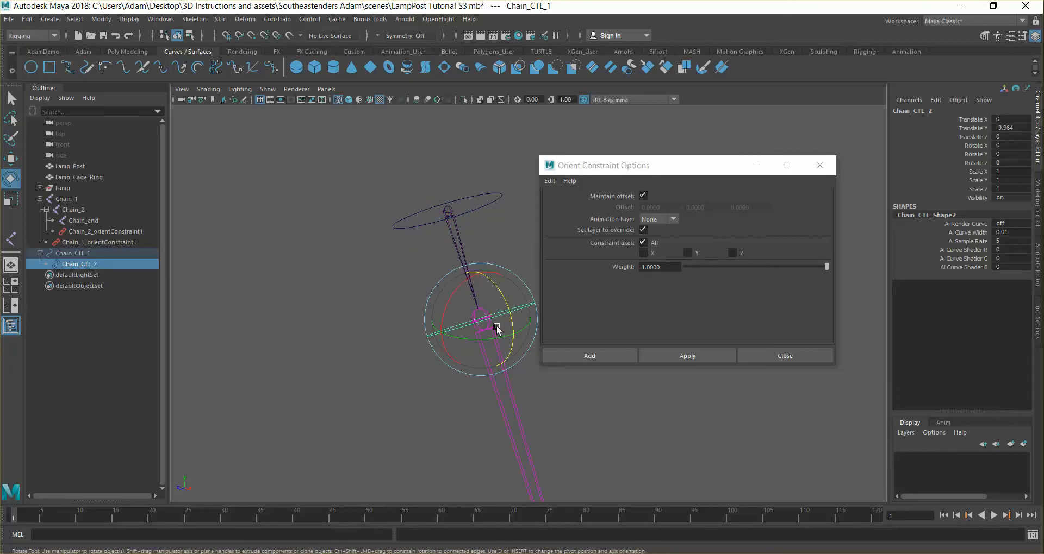
drag(499, 291, 510, 318)
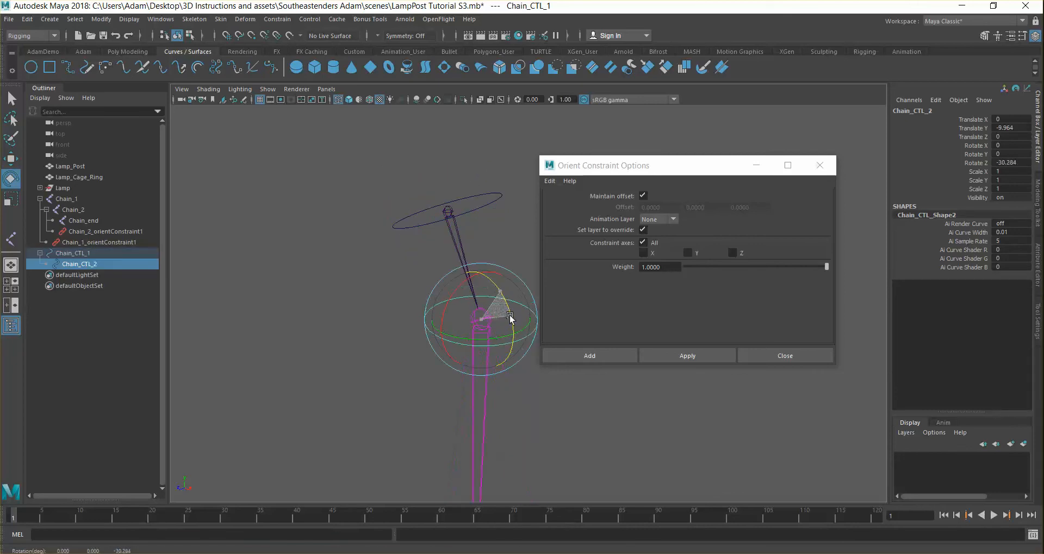
key(ctrl+z)
key(ctrl+z)
key(ctrl+z)
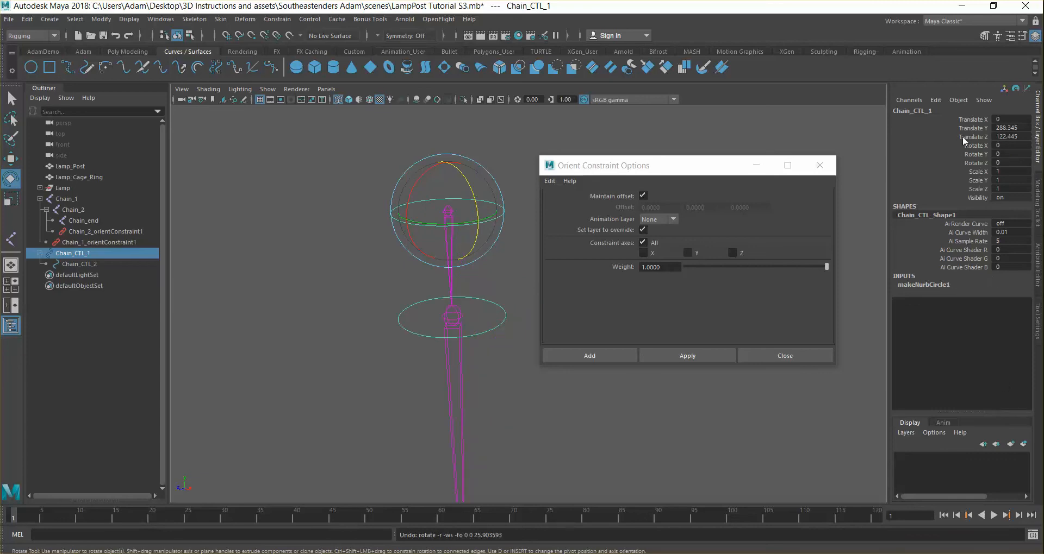
Step: Move the Orient Constraint options window aside and undo the orient constraints on Chain_1 and Chain_2
mouse_move(683, 173)
mouse_down()
mouse_move(624, 170)
mouse_move(692, 168)
mouse_up()
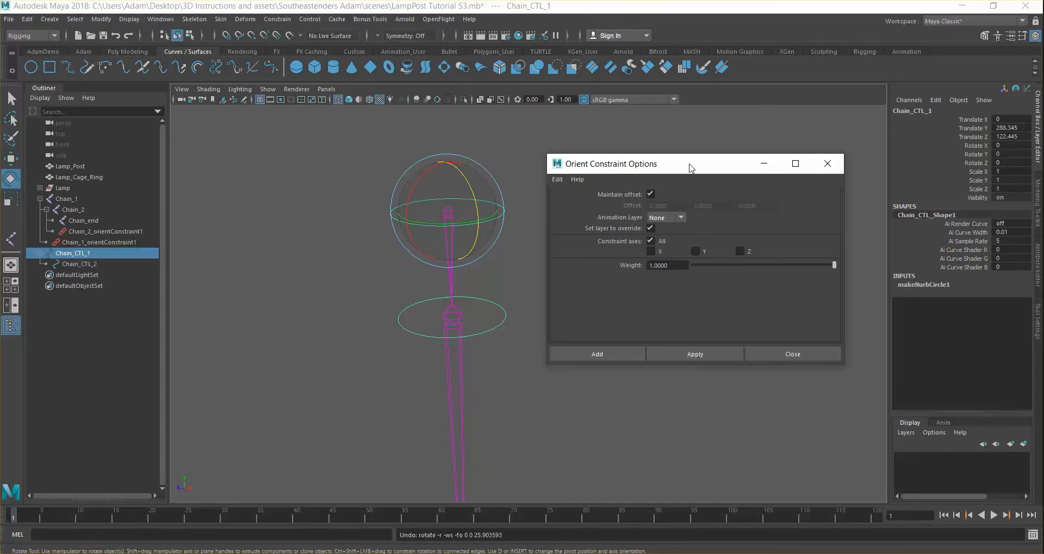
click(274, 214)
key(ctrl+z)
key(ctrl+z)
key(ctrl+z)
key(ctrl+z)
key(ctrl+z)
key(ctrl+z)
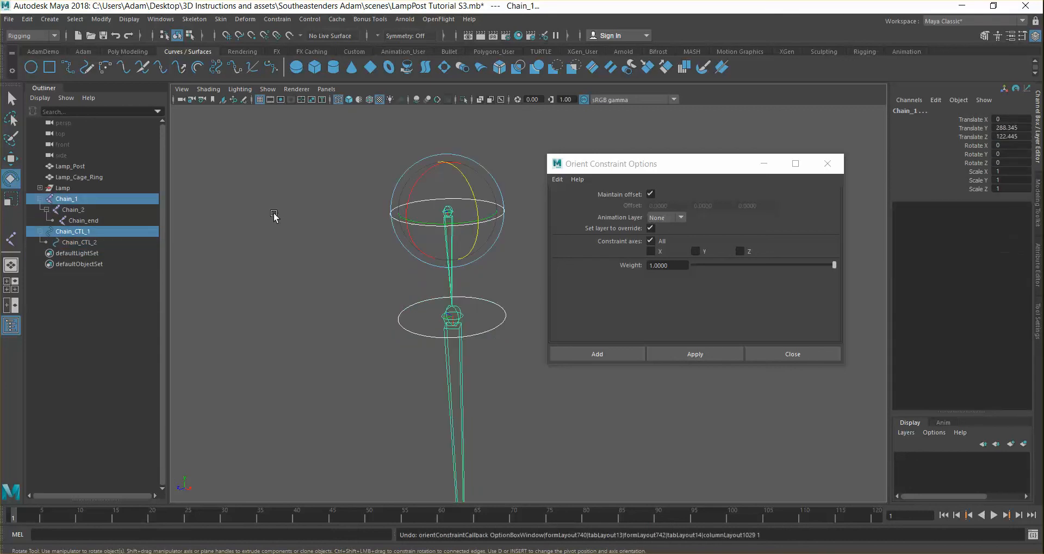
Step: Select both chain control circles and freeze their transformations
click(525, 189)
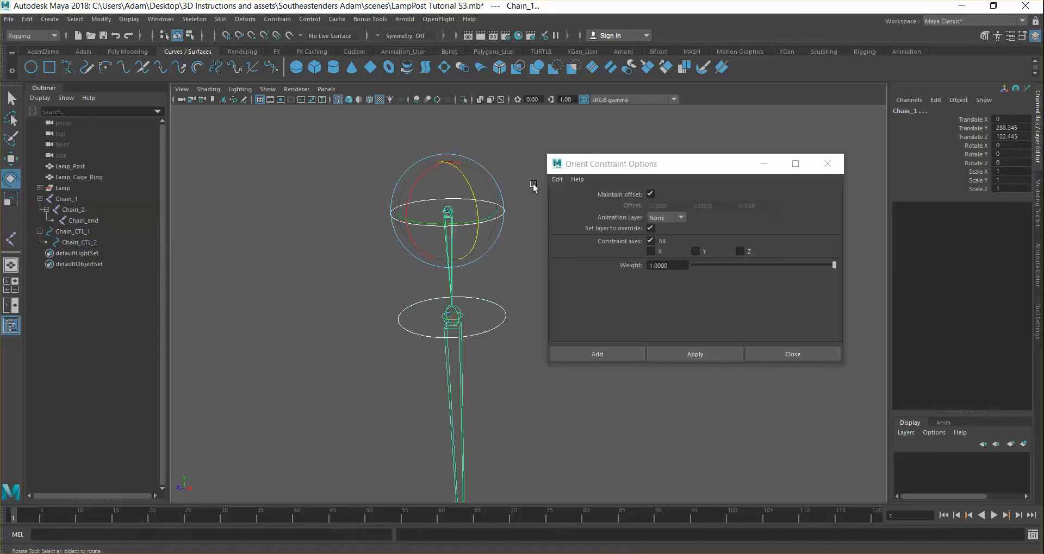
drag(532, 184, 498, 358)
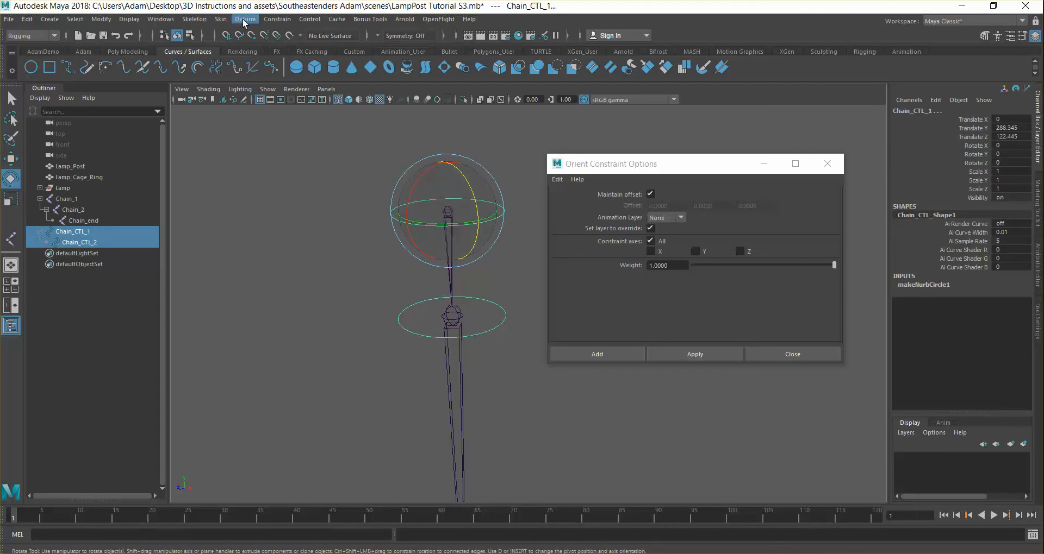
click(101, 19)
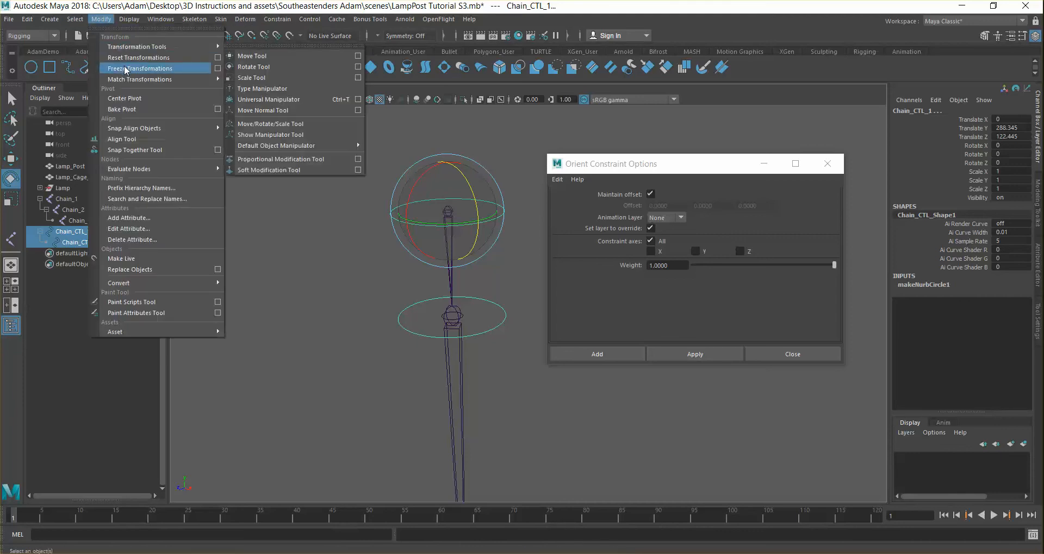
click(125, 69)
click(27, 19)
mouse_move(126, 152)
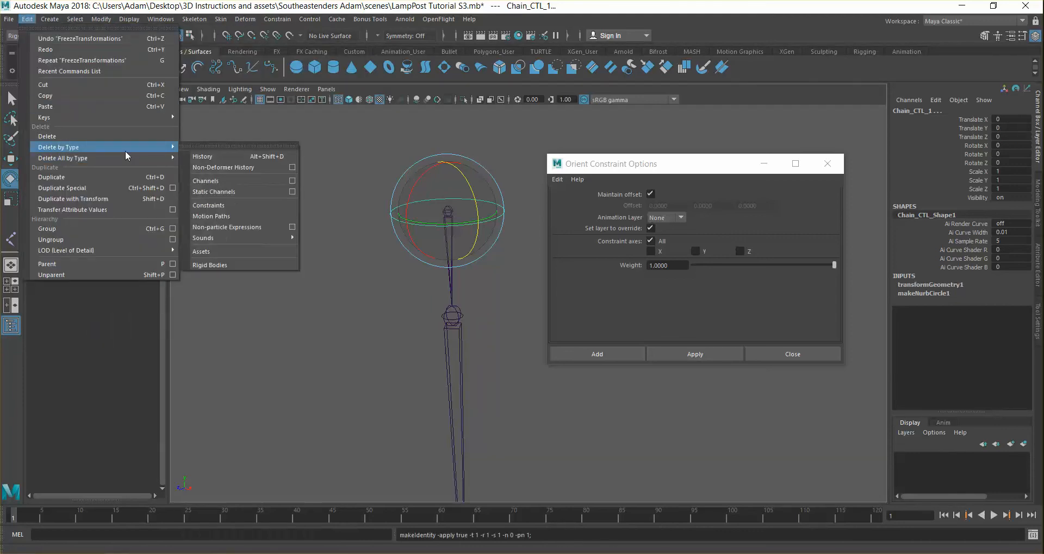
click(333, 176)
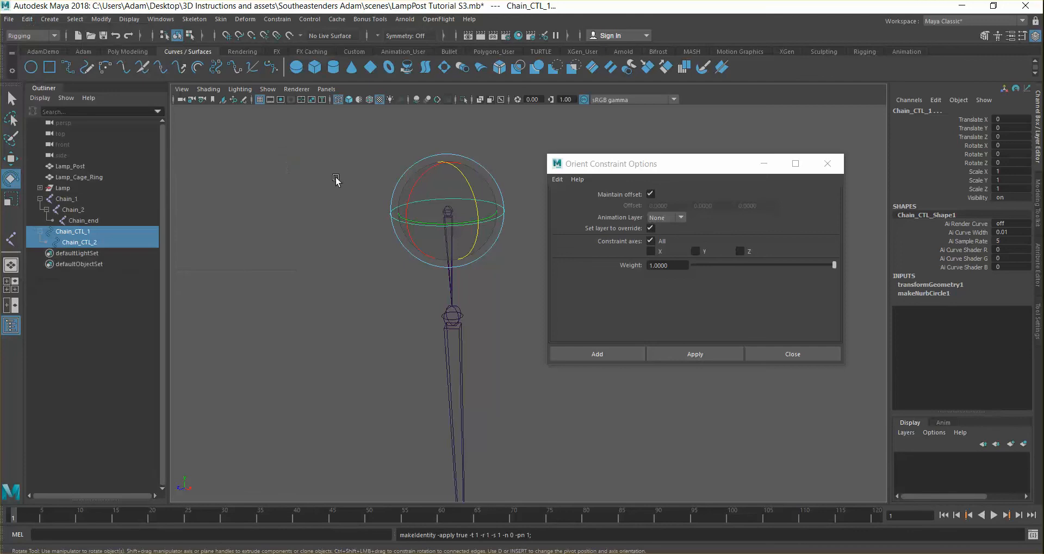
Step: Inspect the Chain_CTL_2 control and undo Freeze Transformations on both control circles
click(516, 324)
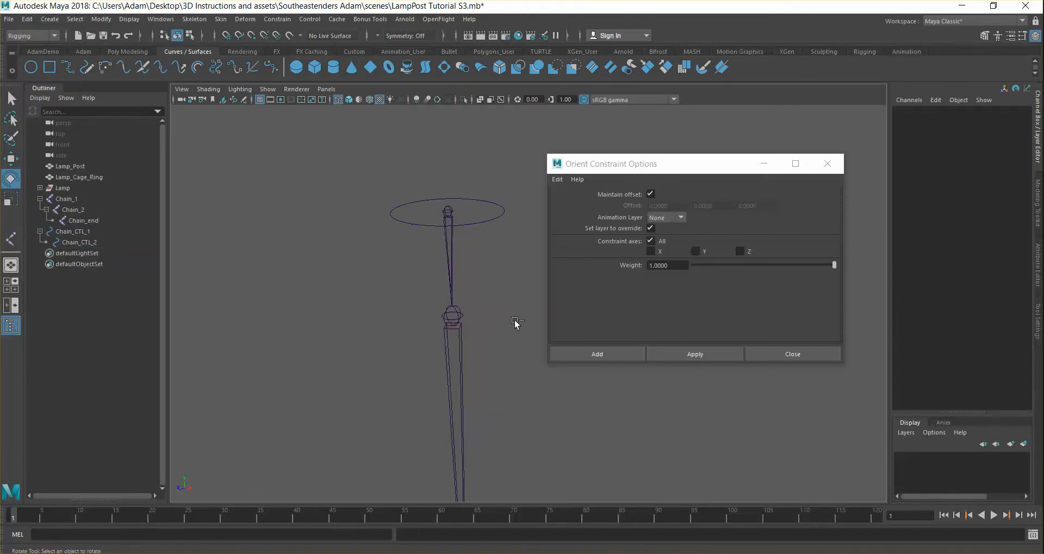
click(92, 242)
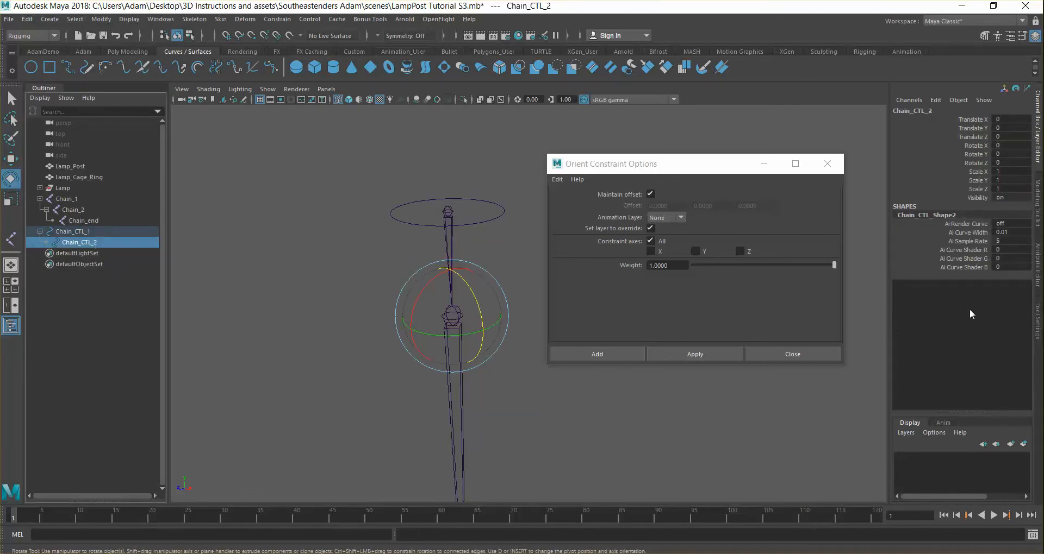
click(368, 274)
drag(383, 278, 442, 359)
key(ctrl+z)
key(ctrl+z)
key(ctrl+z)
key(ctrl+z)
key(ctrl+z)
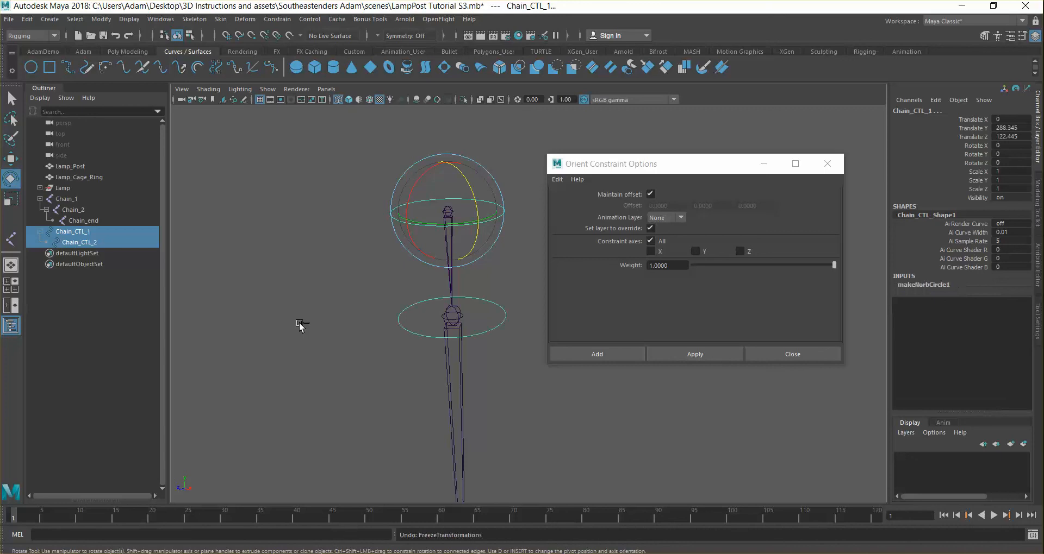
Step: Unparent Chain_CTL_2 from Chain_CTL_1 and freeze the transformations of both control circles
click(107, 265)
click(96, 244)
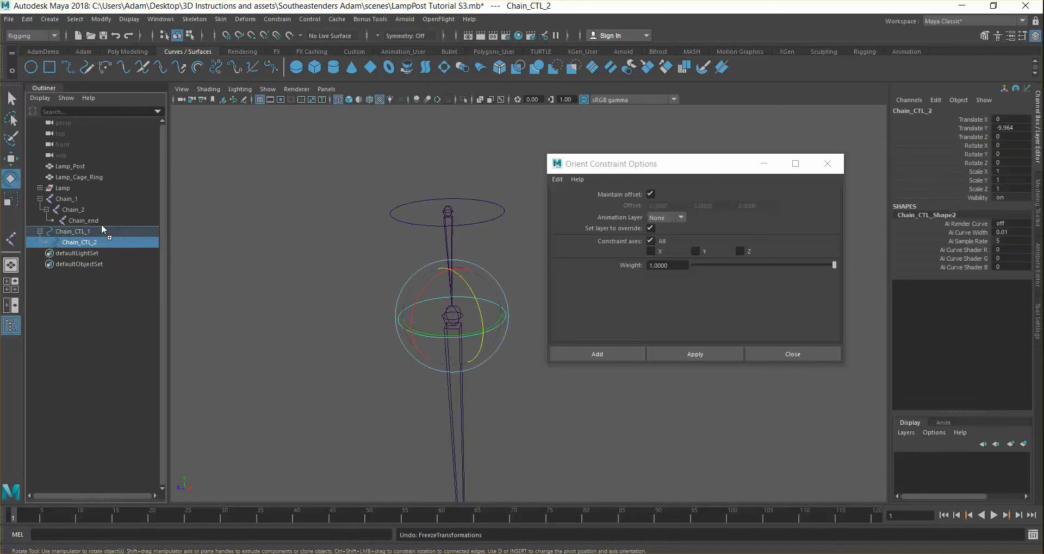
drag(102, 229, 87, 291)
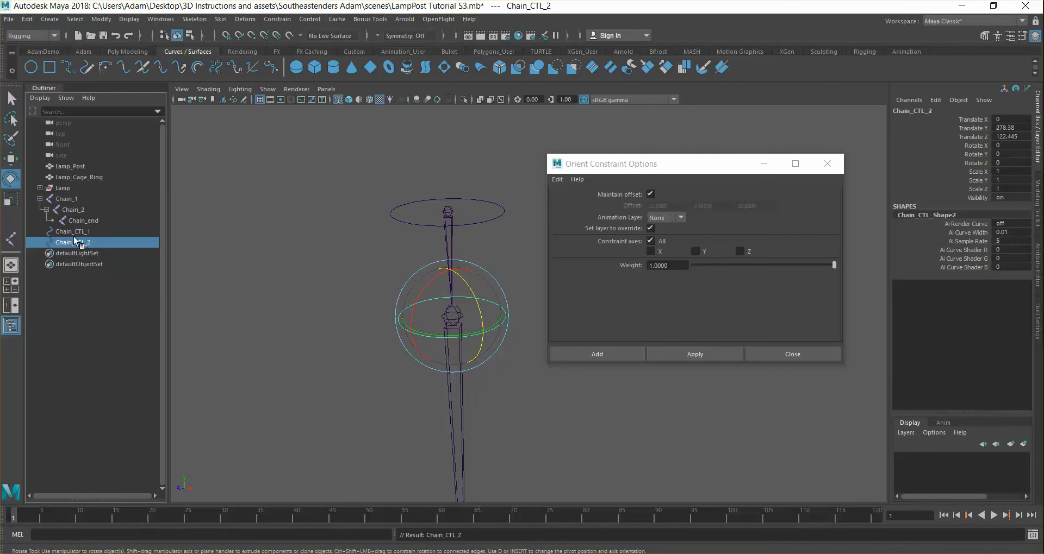
ctrl+click(75, 232)
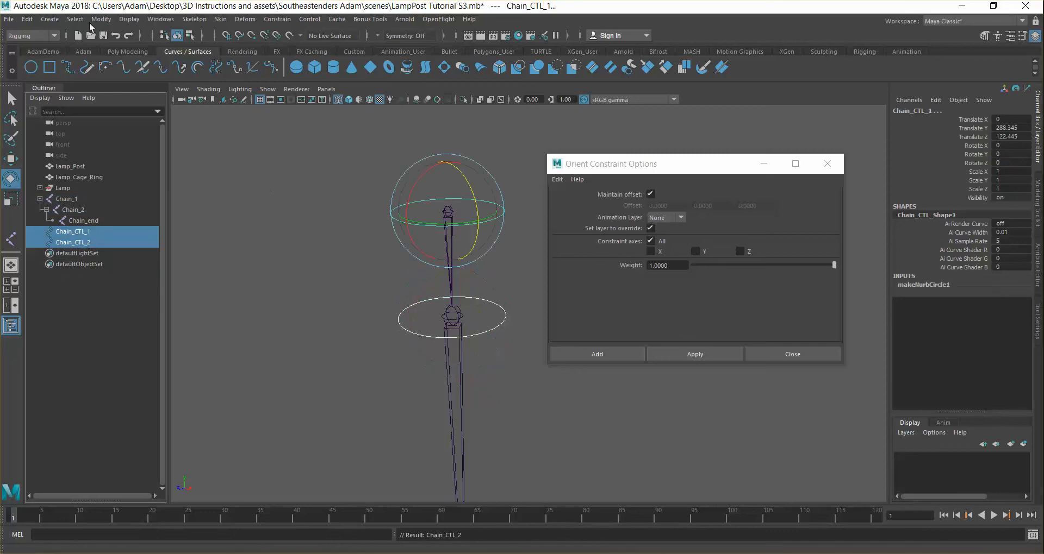
click(171, 22)
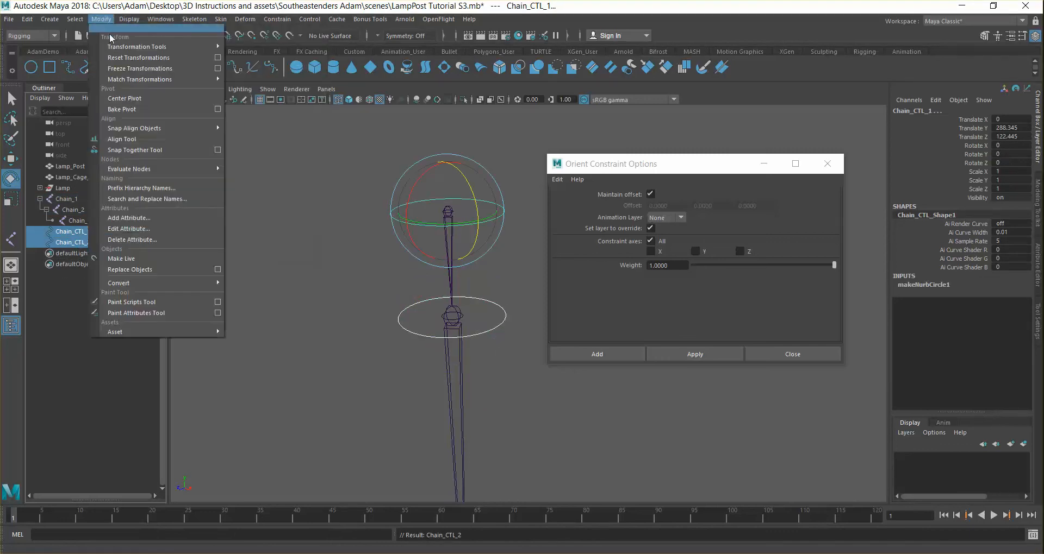
click(136, 68)
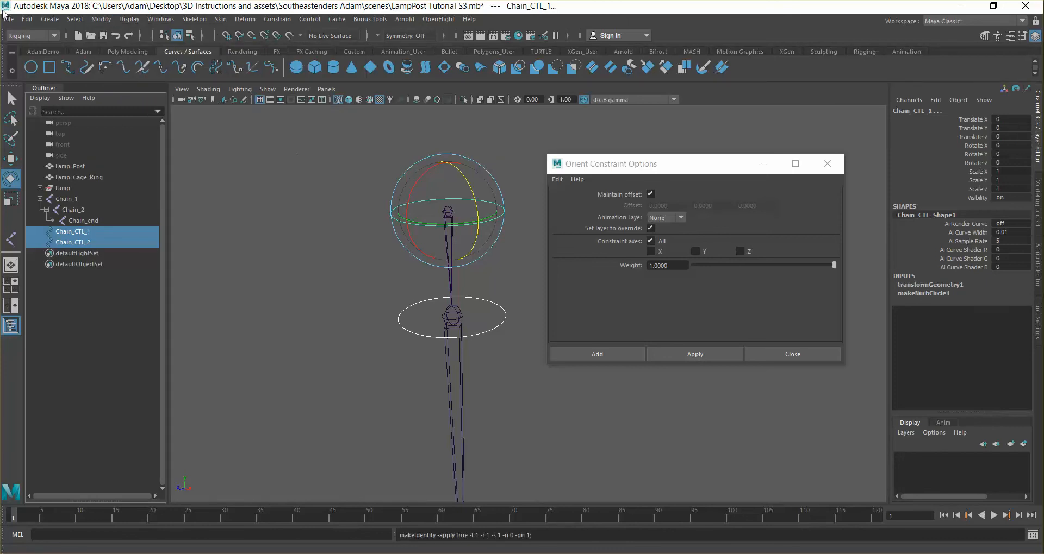
Step: Delete the construction history of both control circles and parent Chain_CTL_2 back under Chain_CTL_1
click(27, 19)
mouse_move(152, 147)
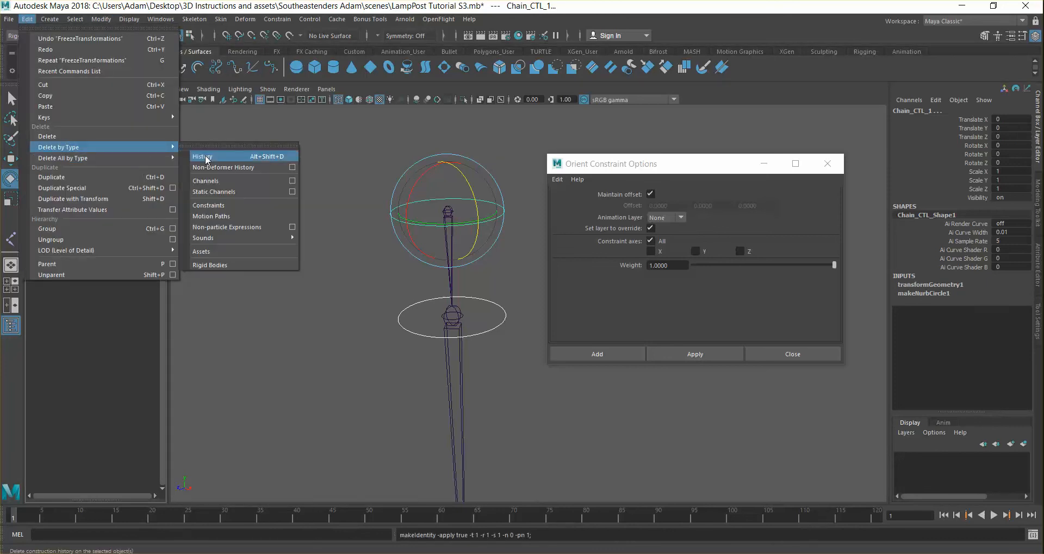
click(202, 156)
click(85, 243)
drag(86, 243, 77, 231)
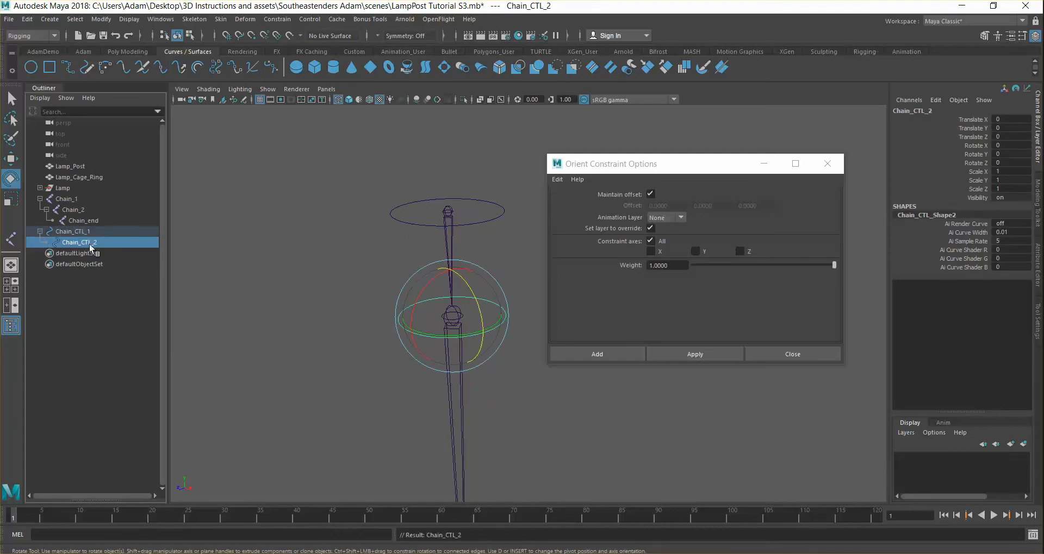
Step: Orient-constrain the Chain_1 joint to Chain_CTL_1 with Maintain offset enabled on all axes
click(75, 231)
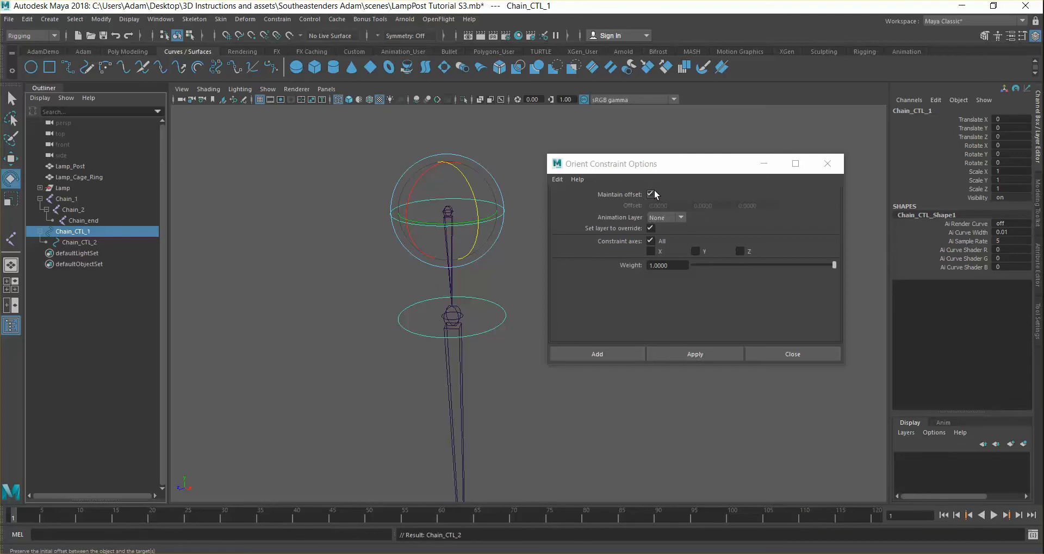
click(332, 202)
click(80, 231)
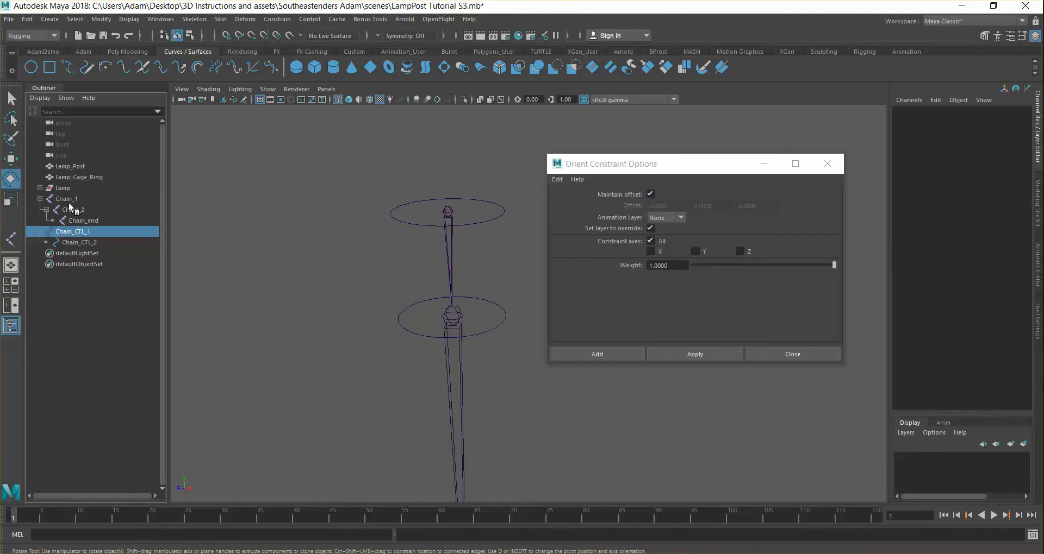
ctrl+click(69, 201)
click(723, 355)
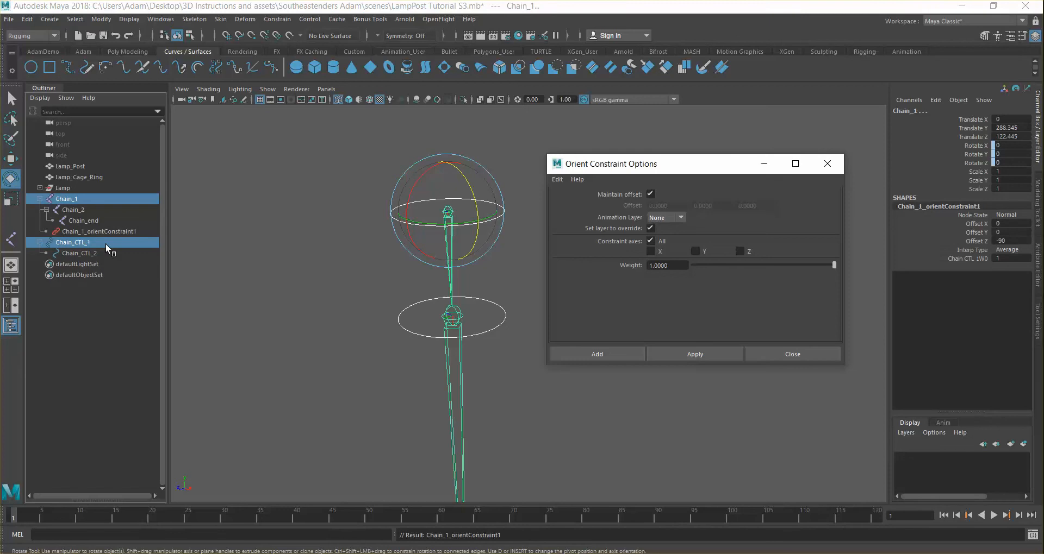
Step: Orient-constrain the Chain_2 joint to Chain_CTL_2 with the same options, close the constraint options and deselect everything
click(107, 254)
ctrl+click(73, 210)
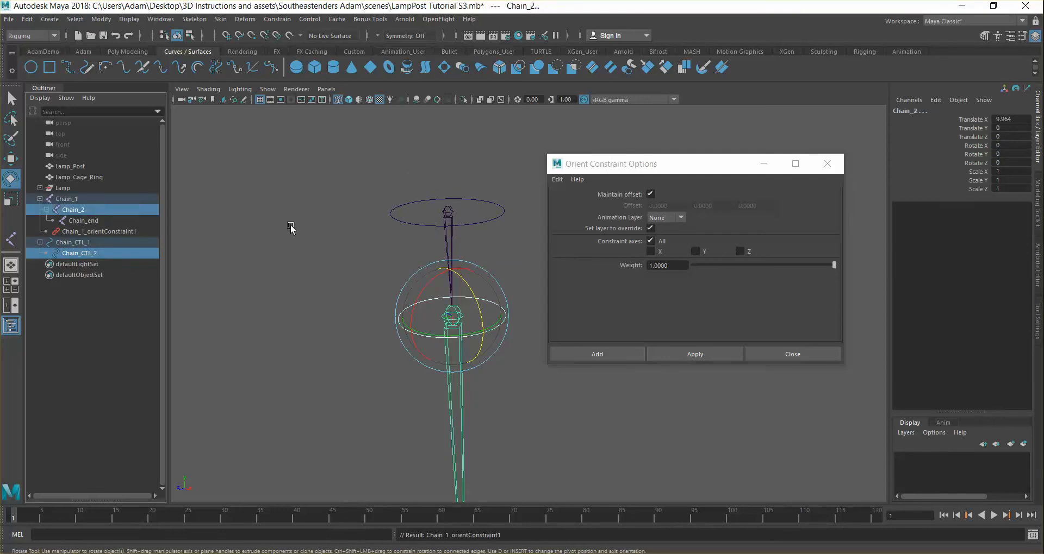
click(690, 355)
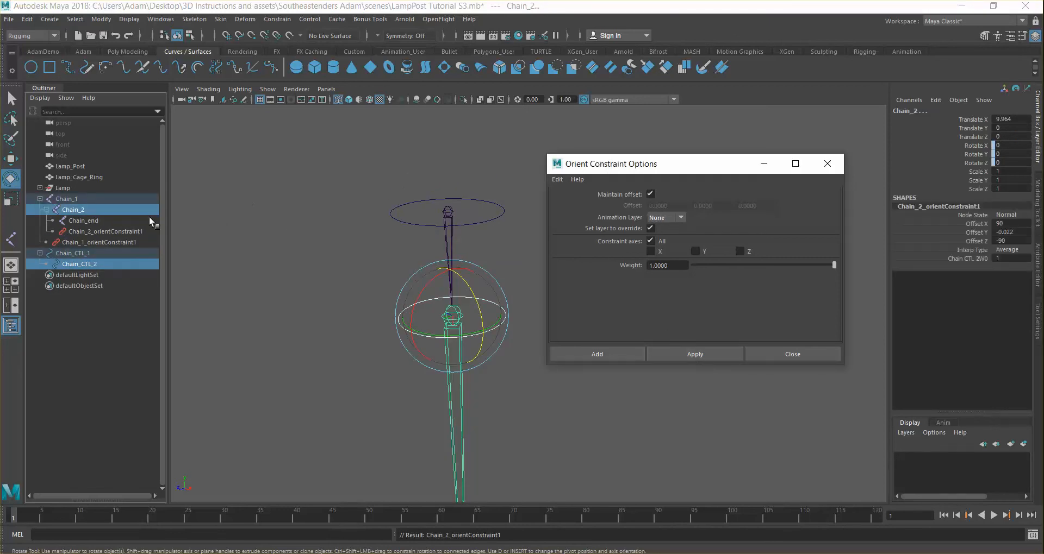
click(827, 163)
click(456, 193)
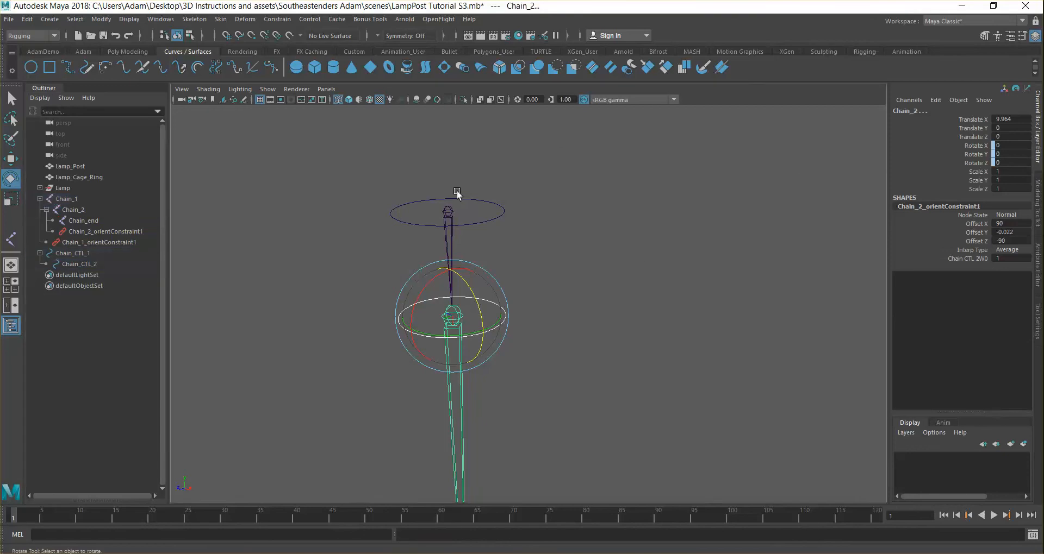
click(457, 193)
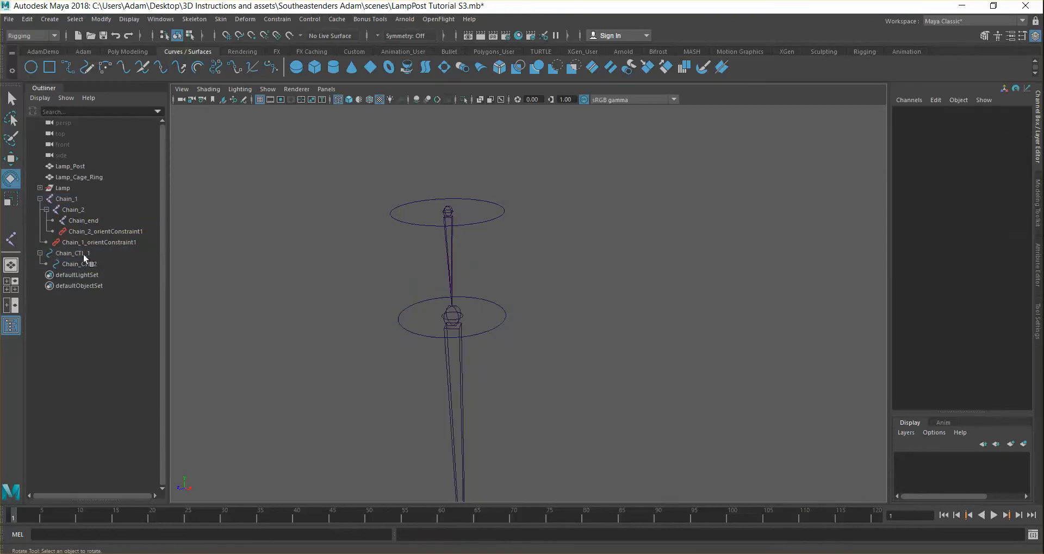
Step: Try to bring the Lamp group into view by displaying Controllers and isolating the group, and turn the isolation off
click(70, 201)
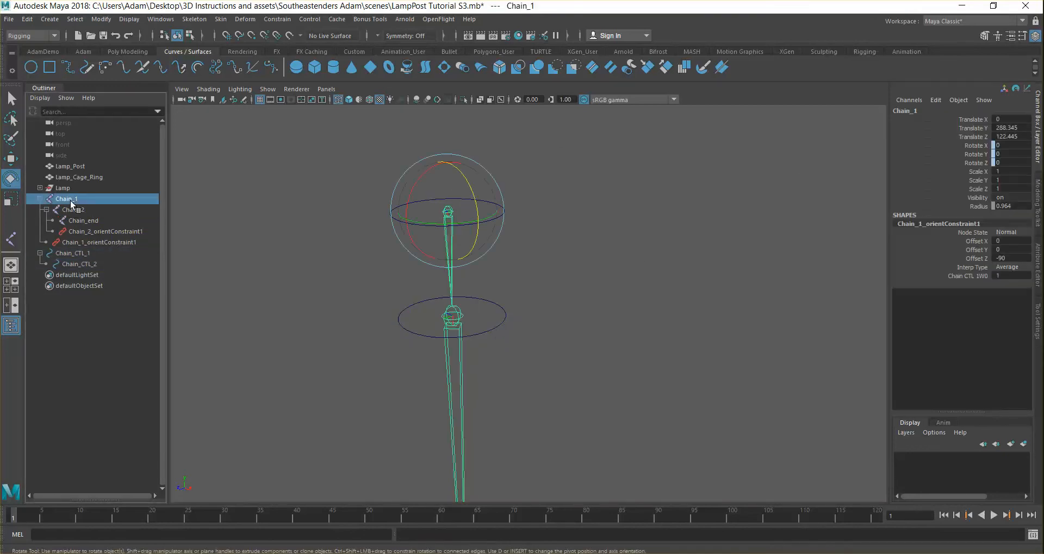
click(79, 167)
click(68, 188)
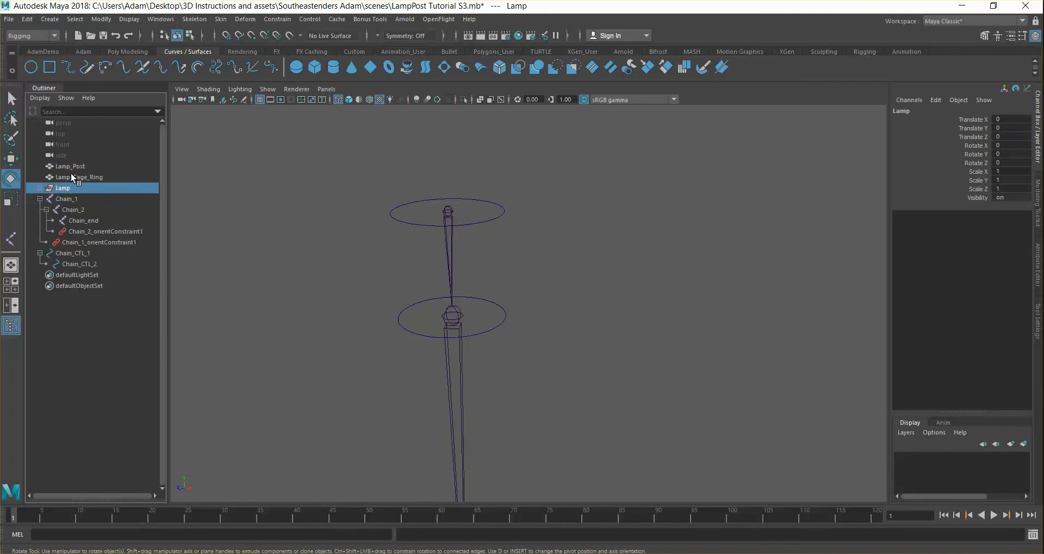
click(268, 90)
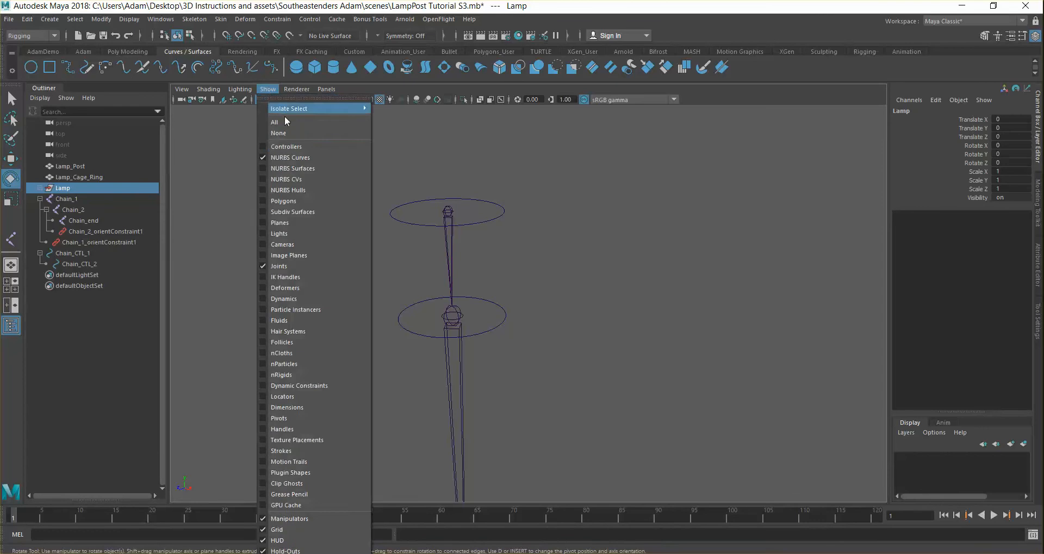
click(285, 145)
click(267, 89)
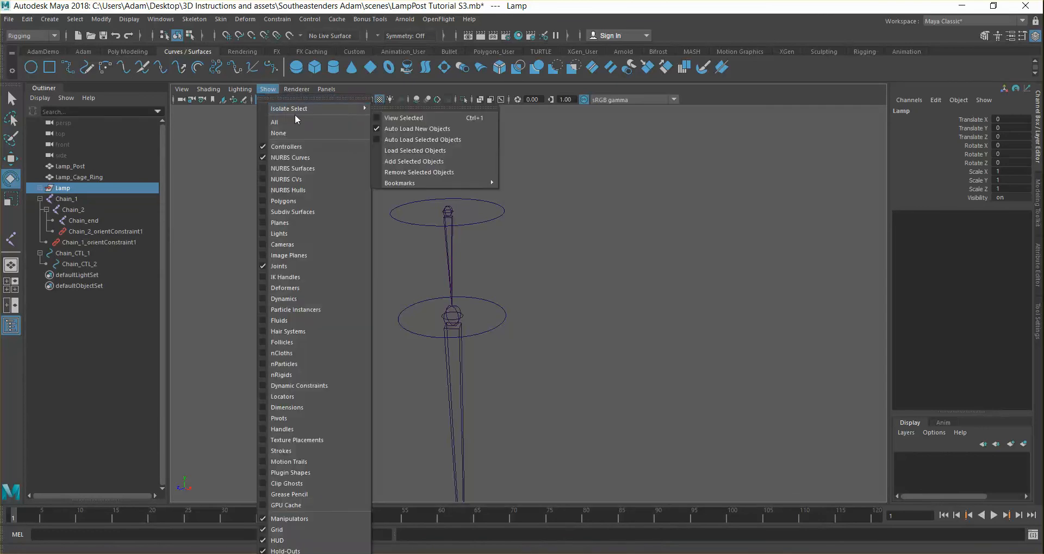
click(451, 118)
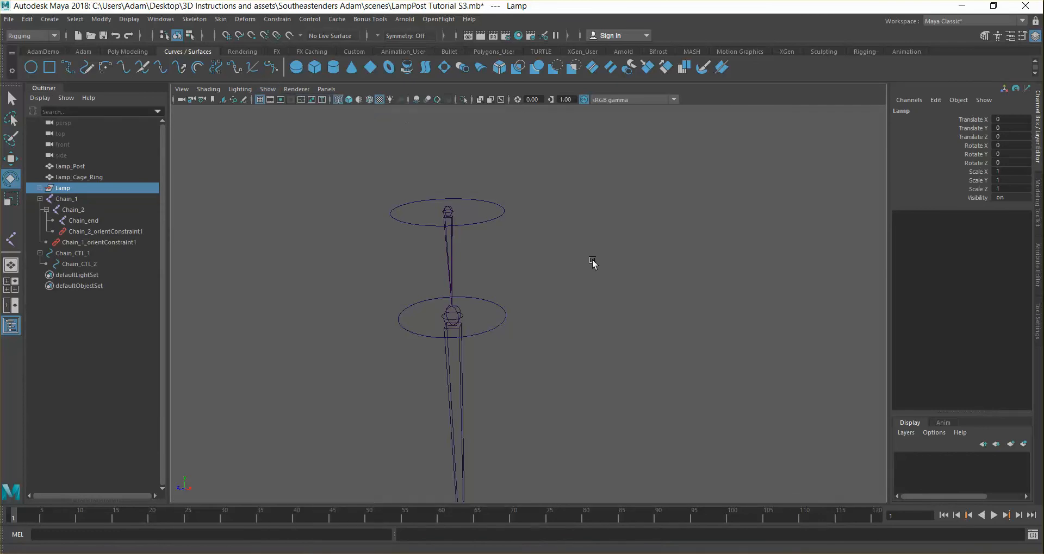
click(267, 89)
mouse_move(288, 106)
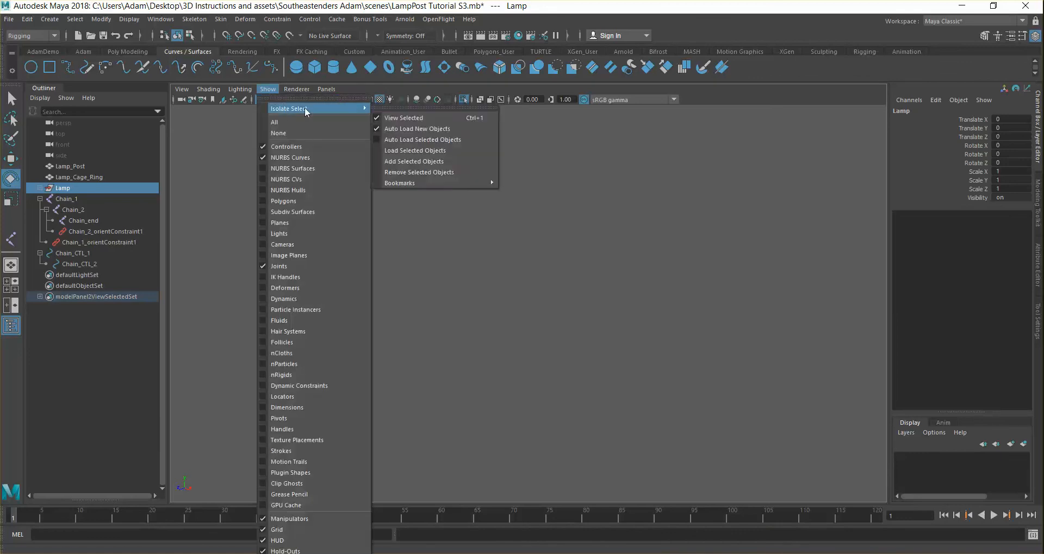
click(438, 118)
Step: Show all object types in the viewport so the lamp geometry is displayed with the joints and controls
click(266, 91)
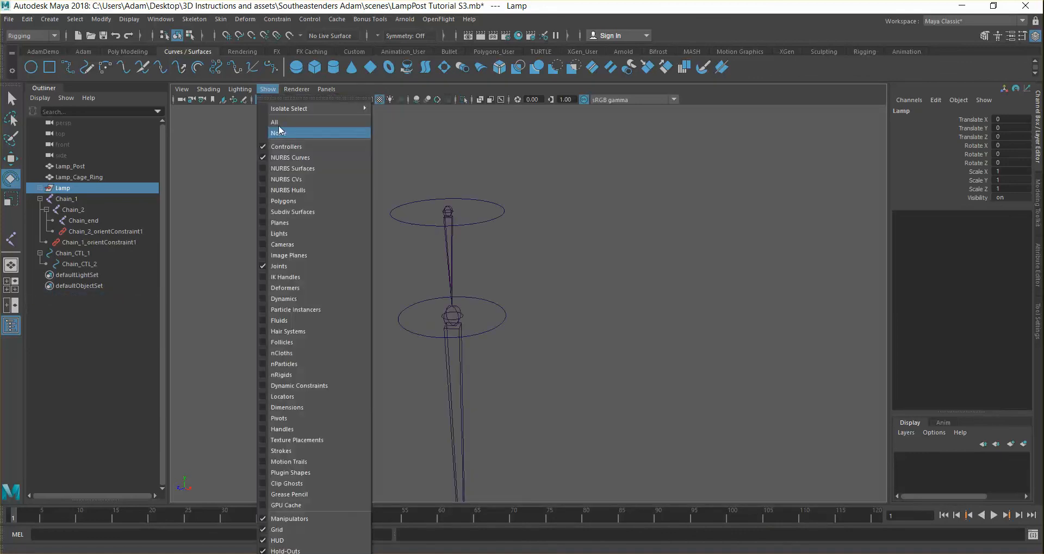
click(278, 132)
scroll(344, 205, down, 3)
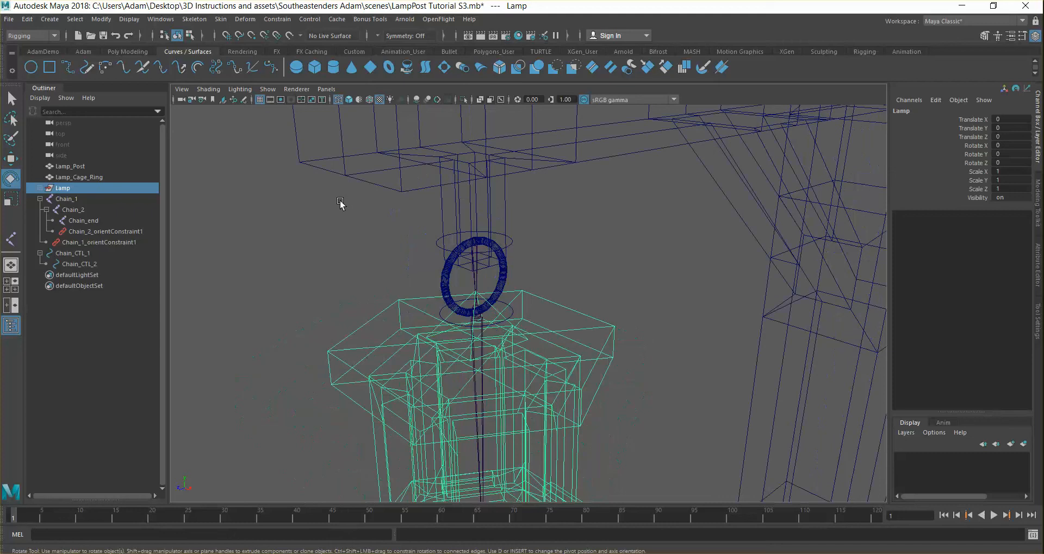
mouse_move(507, 357)
alt+mouse_down()
mouse_move(545, 397)
mouse_move(517, 361)
mouse_move(512, 375)
alt+mouse_up()
alt+middle_drag(512, 375, 504, 279)
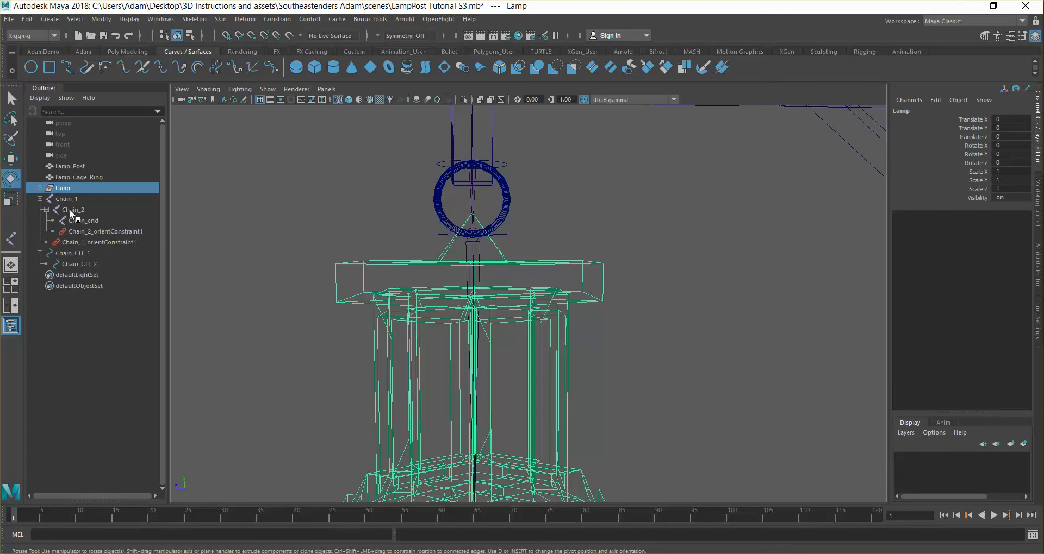
Step: Parent the Lamp group under the Chain_2 joint and Lamp_Cage_Ring under the Chain_1 joint
drag(63, 187, 74, 212)
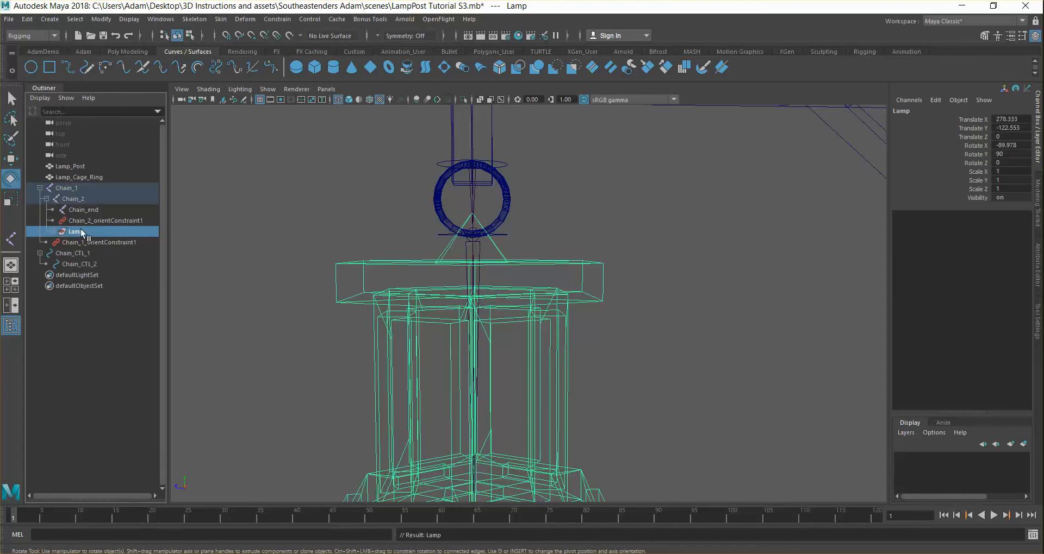
click(75, 167)
click(79, 176)
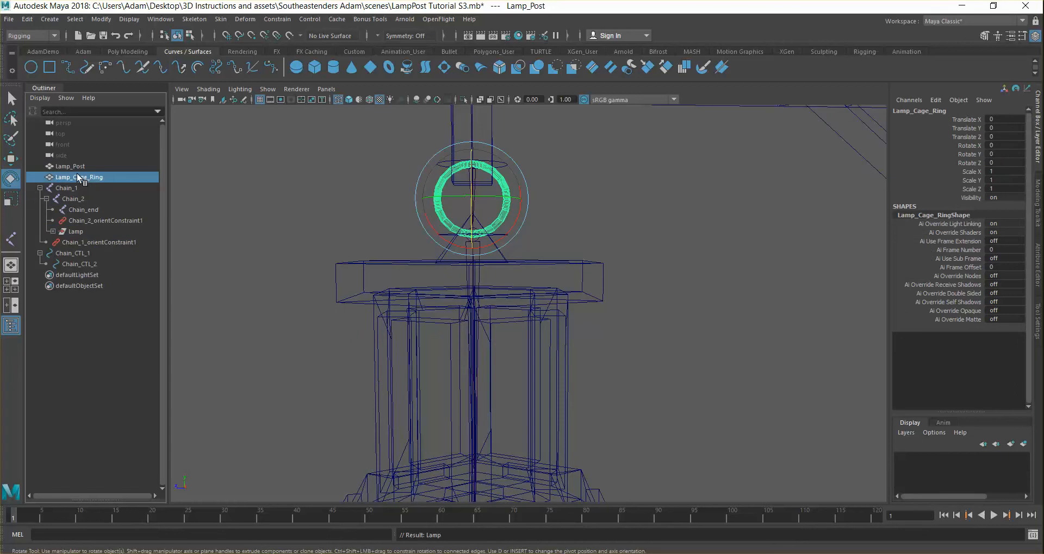
drag(81, 175, 96, 190)
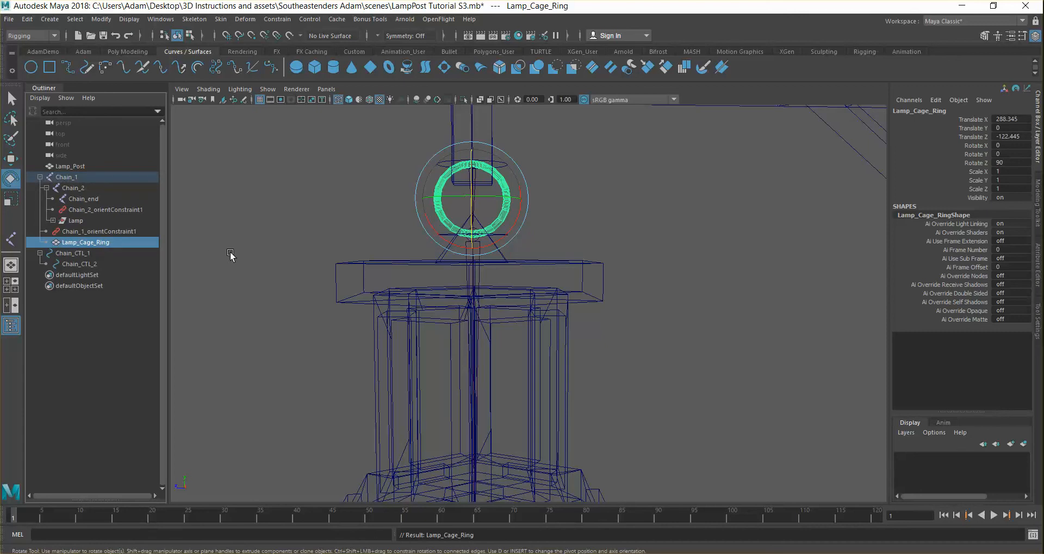
alt+drag(401, 258, 596, 194)
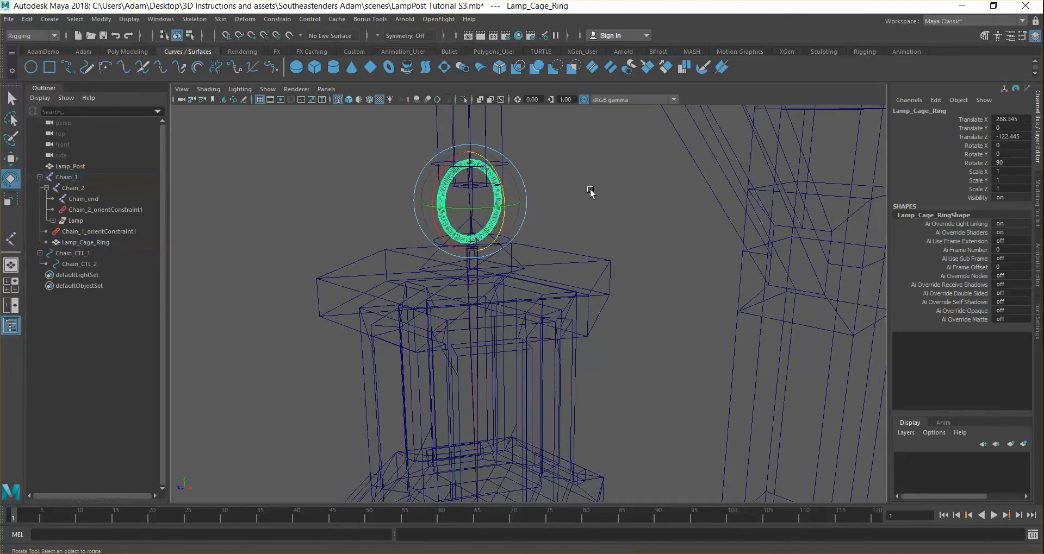
click(596, 194)
drag(82, 216, 69, 187)
click(74, 168)
middle_drag(75, 168, 88, 173)
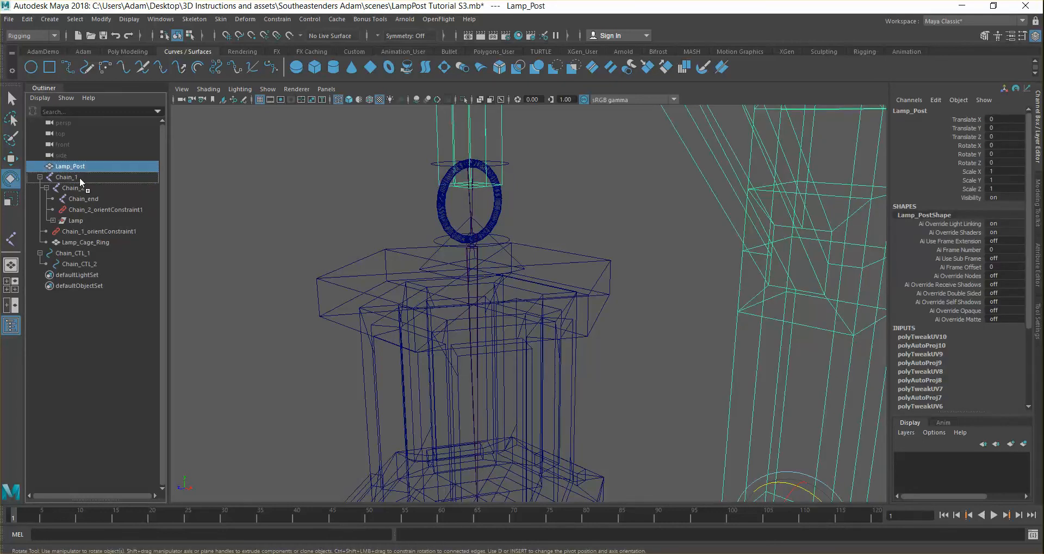
middle_drag(79, 176, 76, 169)
Step: Test-rotate Chain_CTL_1 about -17 degrees in Z and undo the rotation
click(510, 162)
scroll(567, 196, down, 5)
alt+middle_drag(596, 277, 604, 146)
alt+drag(604, 209, 592, 254)
alt+middle_drag(564, 152, 545, 219)
drag(524, 168, 527, 191)
key(ctrl+z)
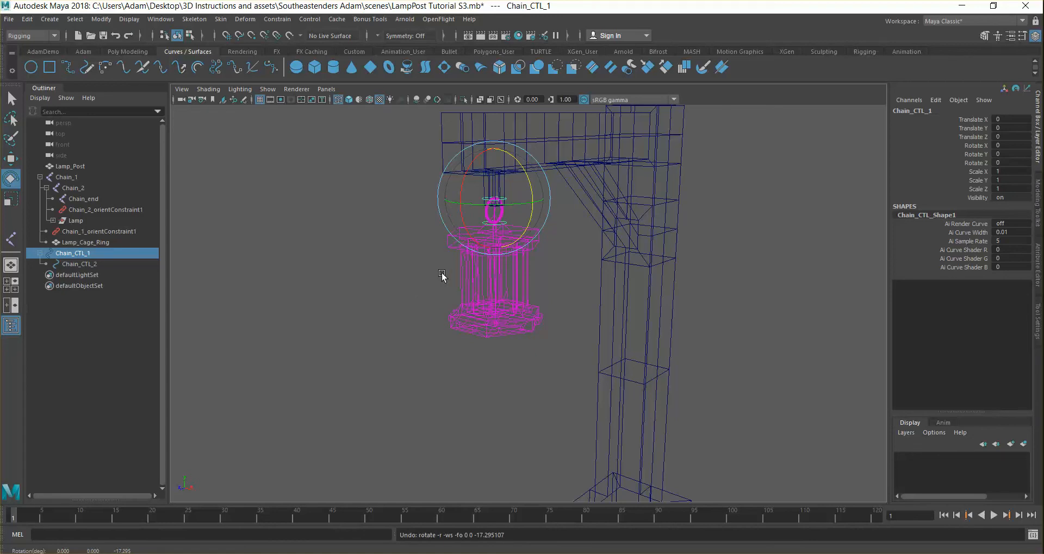
Step: Switch the viewport from wireframe to smooth-shaded display
click(313, 124)
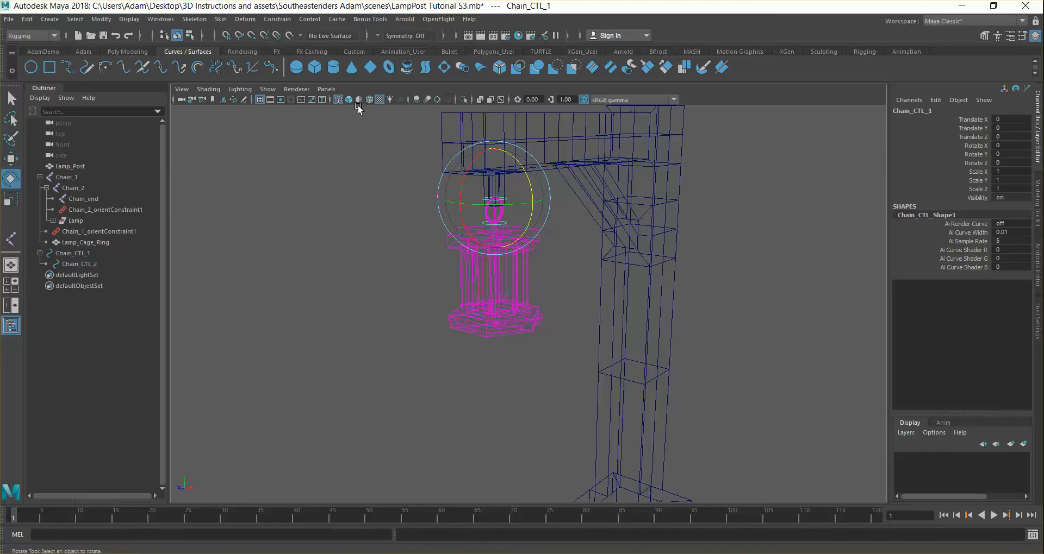
click(348, 99)
mouse_move(592, 333)
alt+mouse_down()
mouse_move(525, 332)
mouse_move(568, 322)
alt+mouse_up()
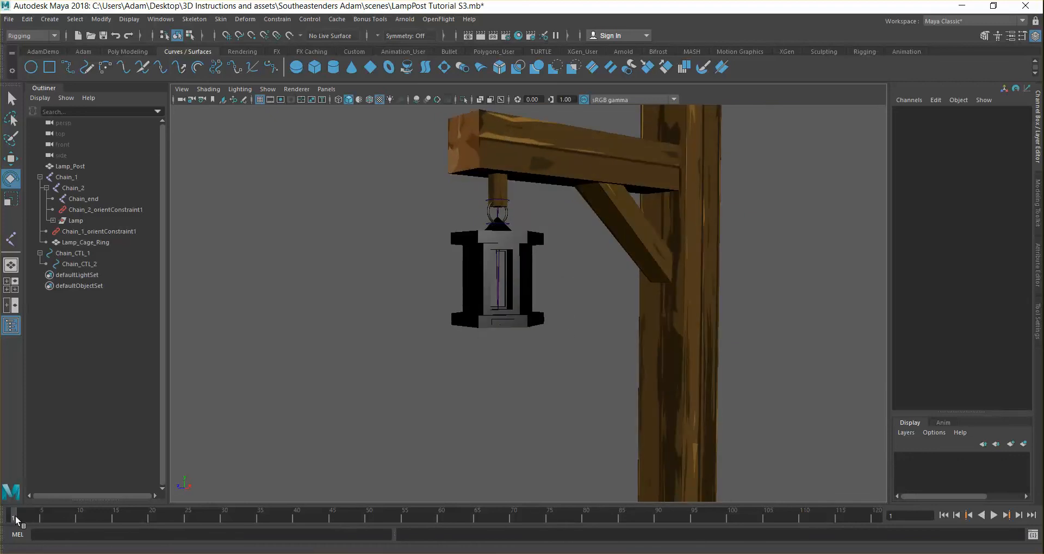
alt+drag(566, 240, 539, 223)
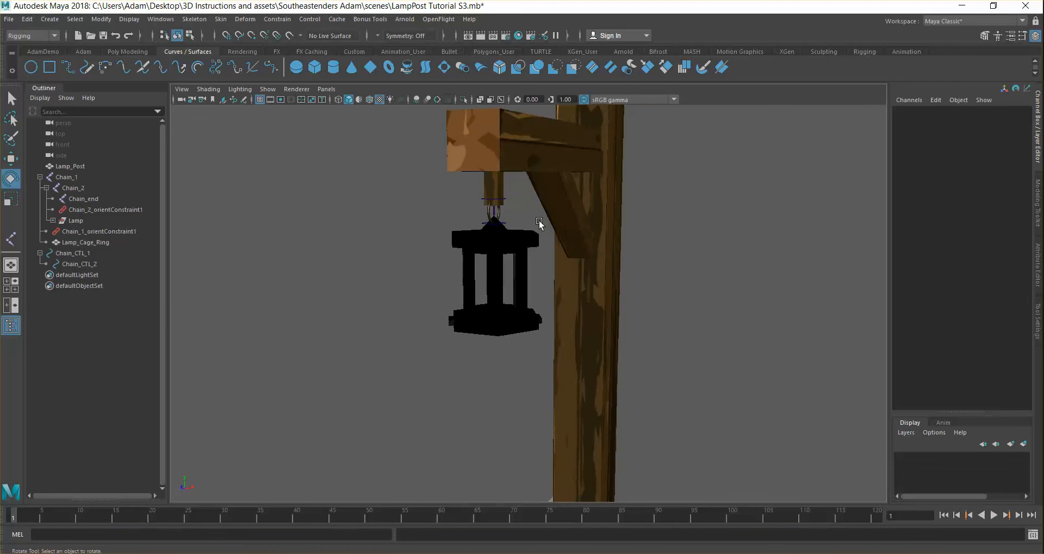
Step: Rotate the Chain_CTL_1 control to -15 degrees in Z
click(507, 199)
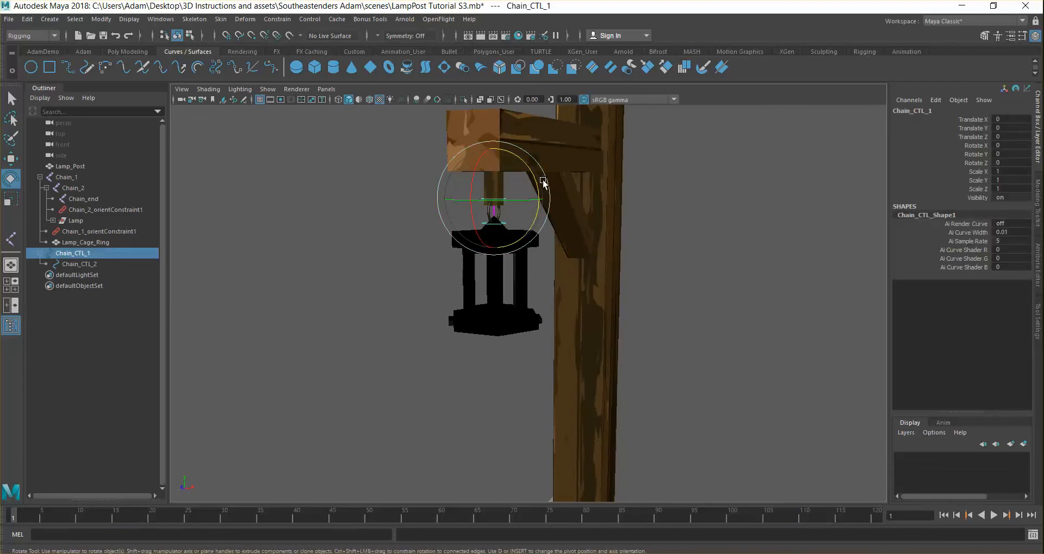
drag(533, 176, 535, 188)
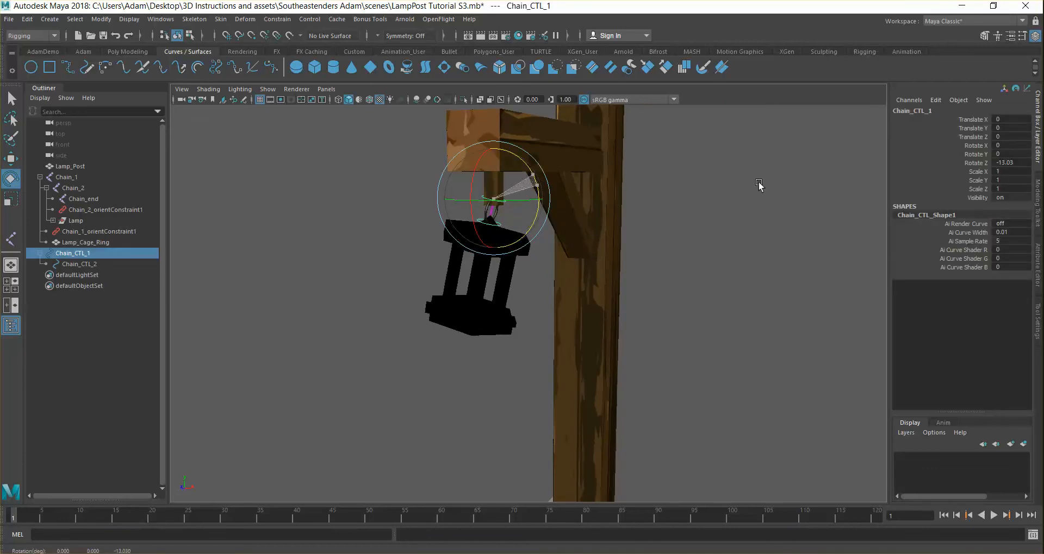
click(1015, 162)
text(-15)
key(Return)
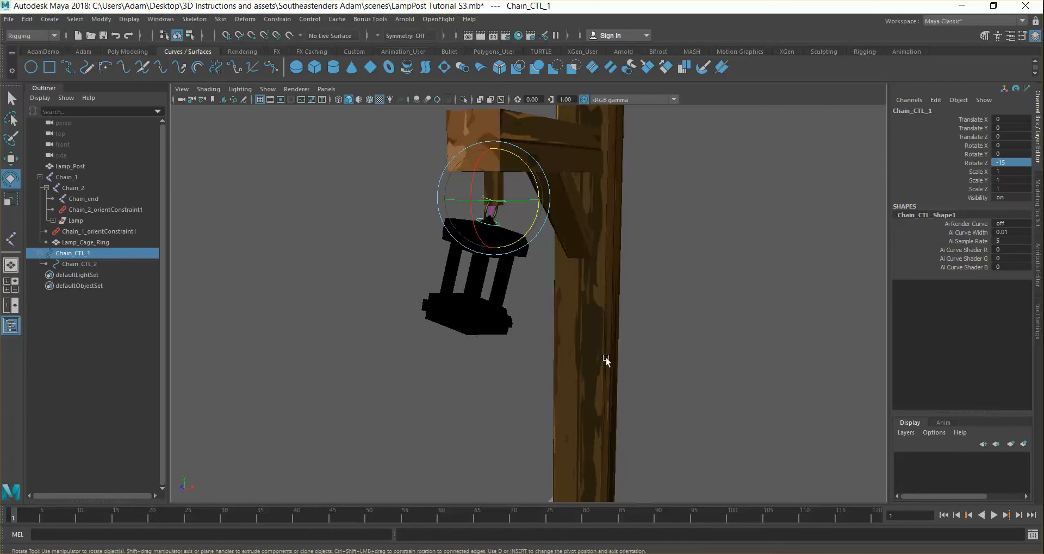
Step: Reset the Z rotation of the Chain_CTL_1 control to 0
key(s)
double_click(1010, 163)
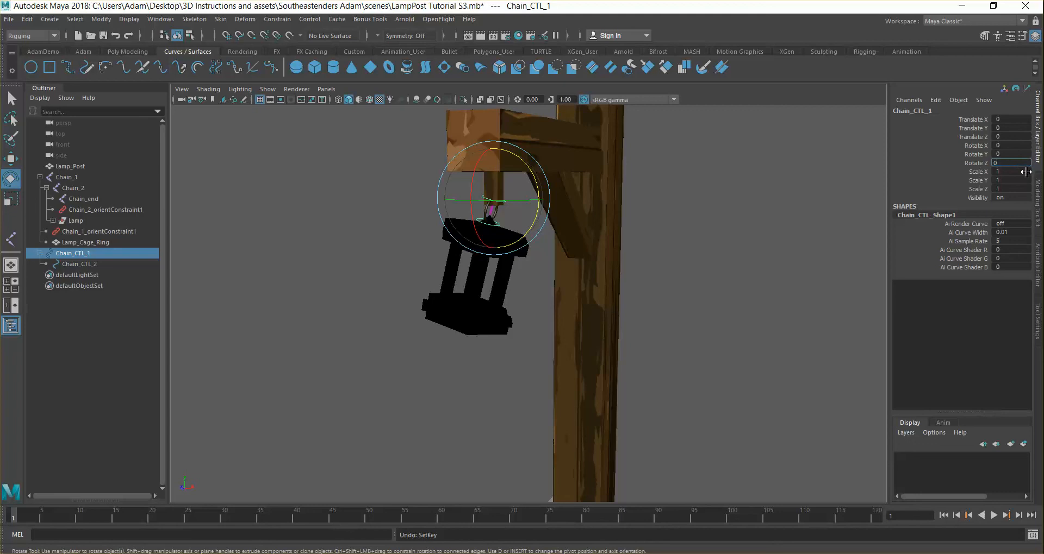
key(Return)
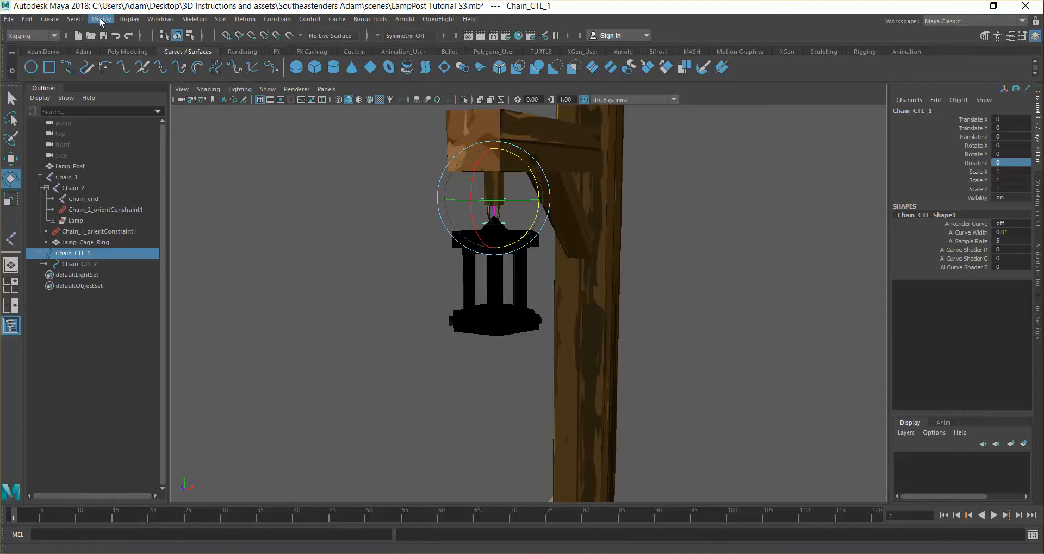
Step: Set the scene's time working unit to 30 fps in the preferences and save them
click(161, 20)
mouse_move(200, 124)
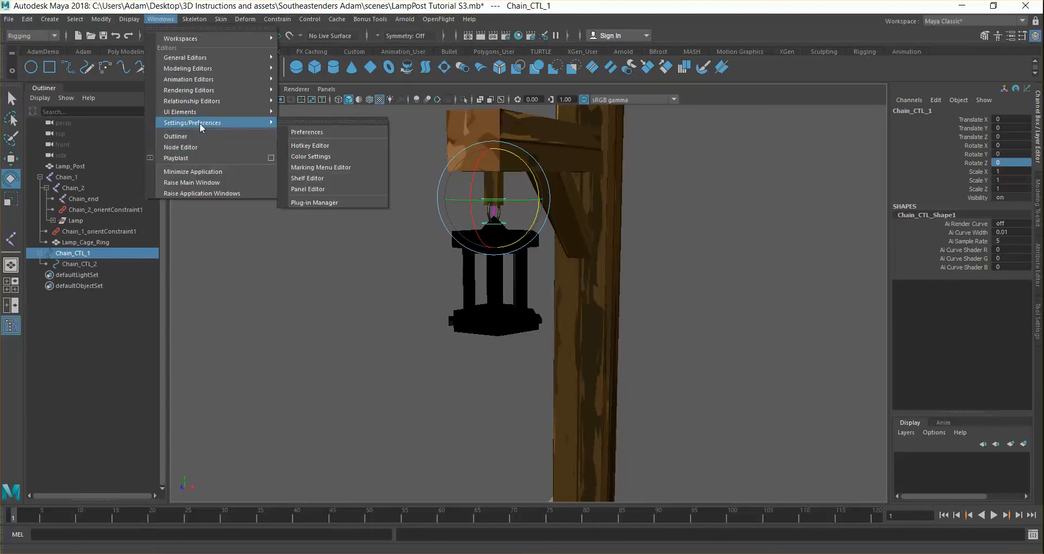
click(320, 136)
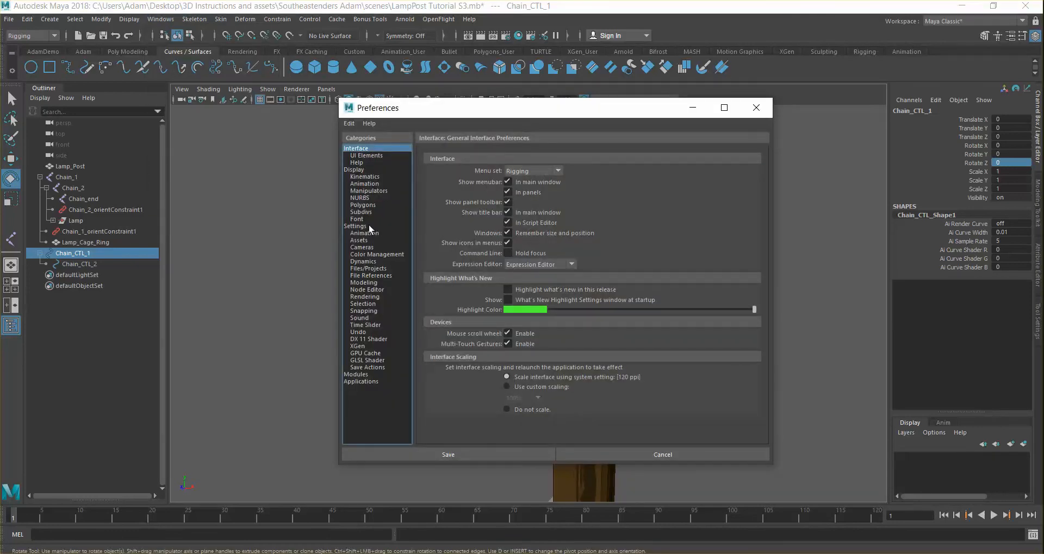
click(372, 227)
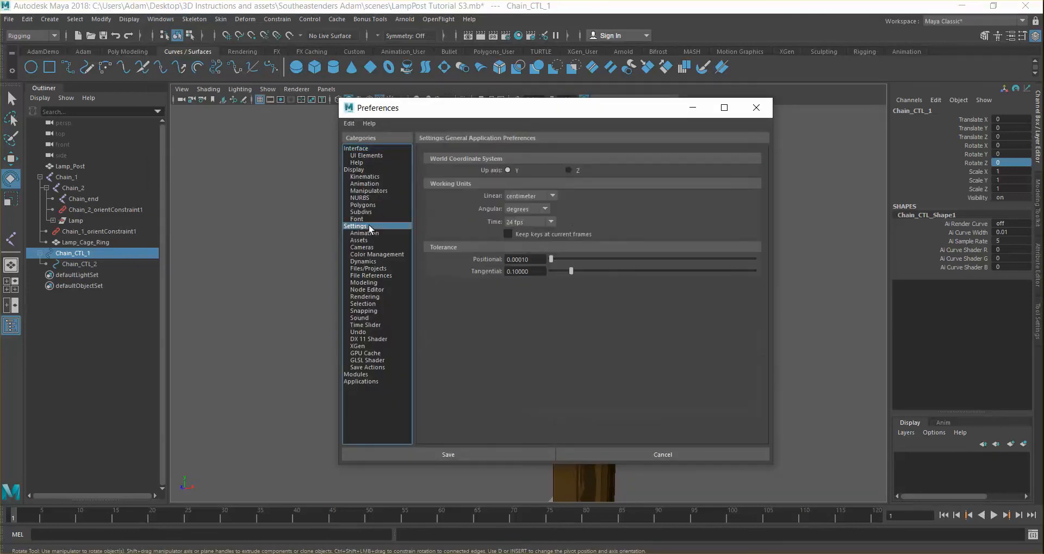
click(523, 223)
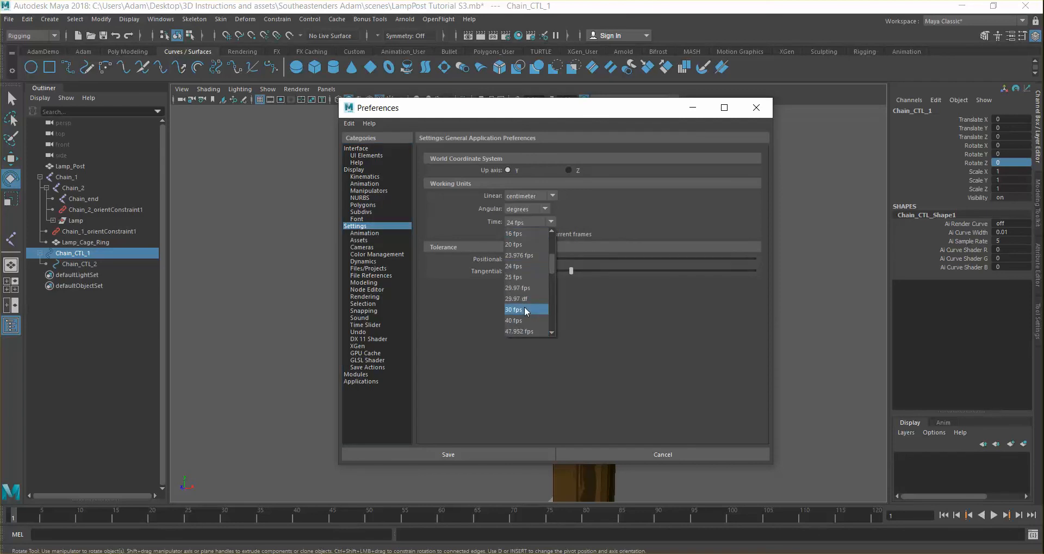
click(522, 309)
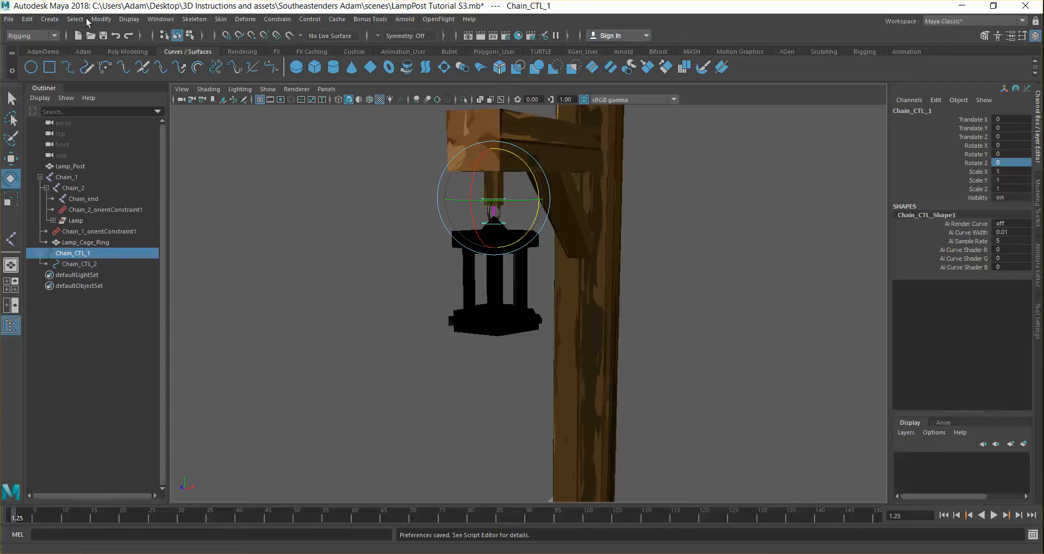
click(149, 19)
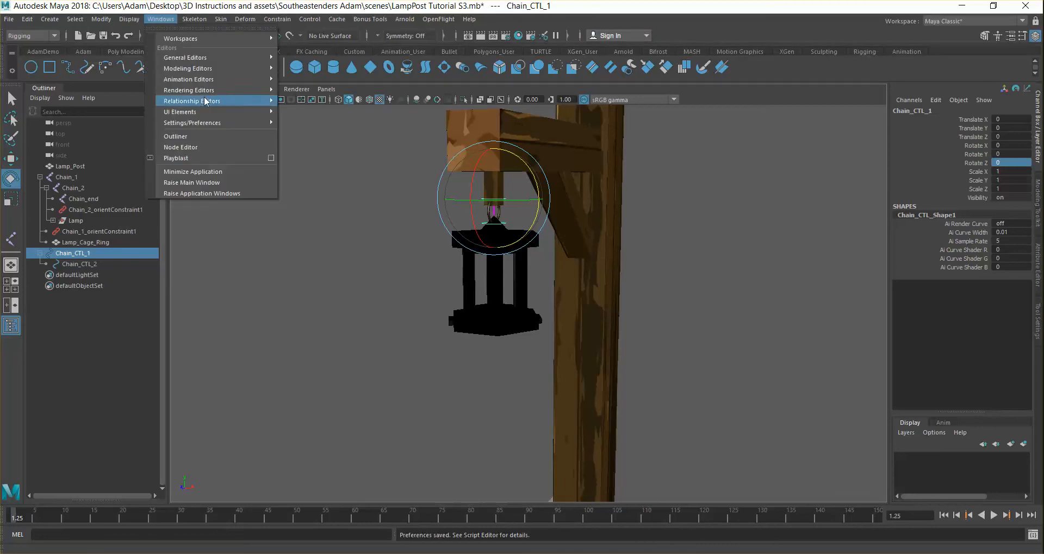
mouse_move(214, 80)
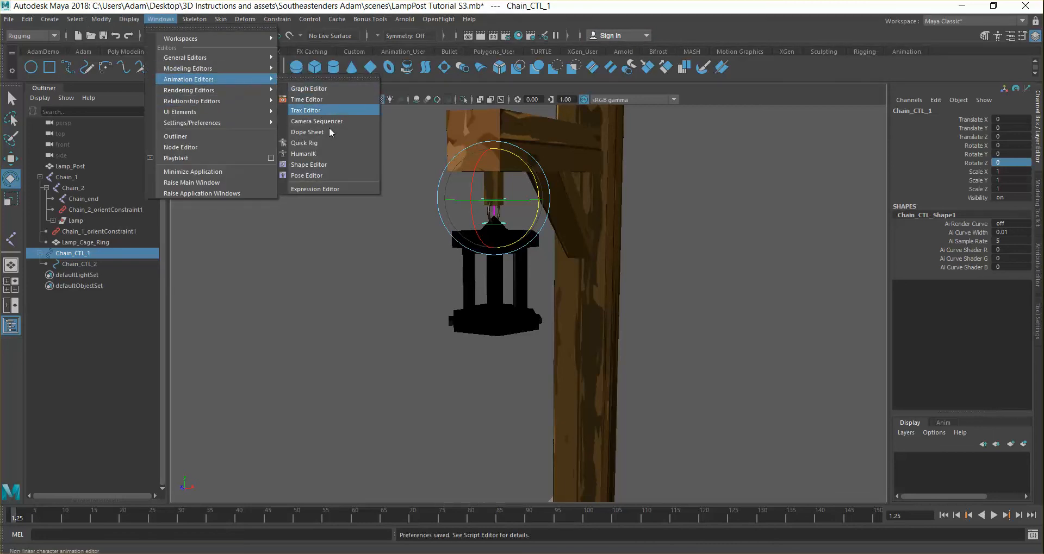
key(Escape)
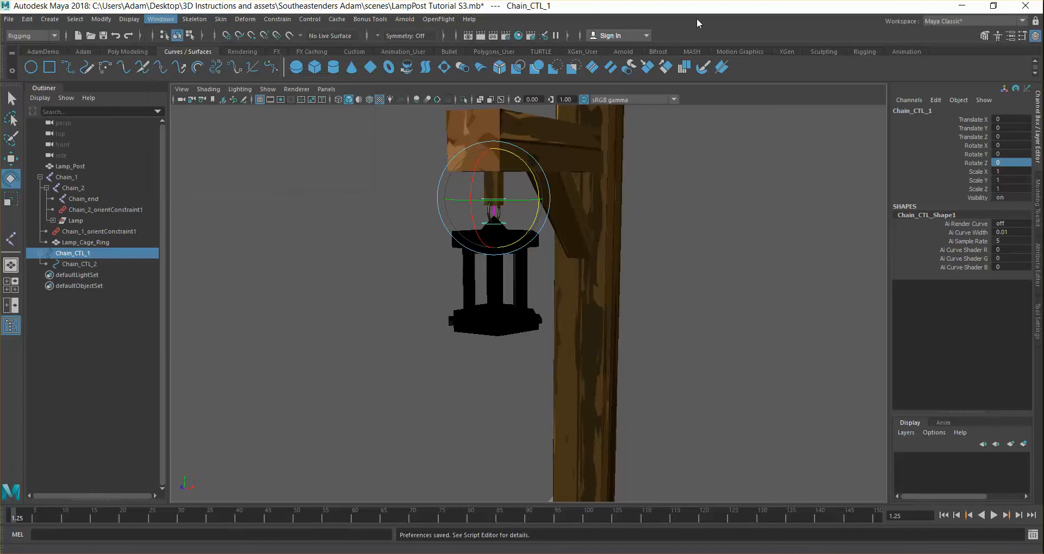
Step: Switch the workspace to Modeling - Standard and return to Maya Classic
click(1000, 21)
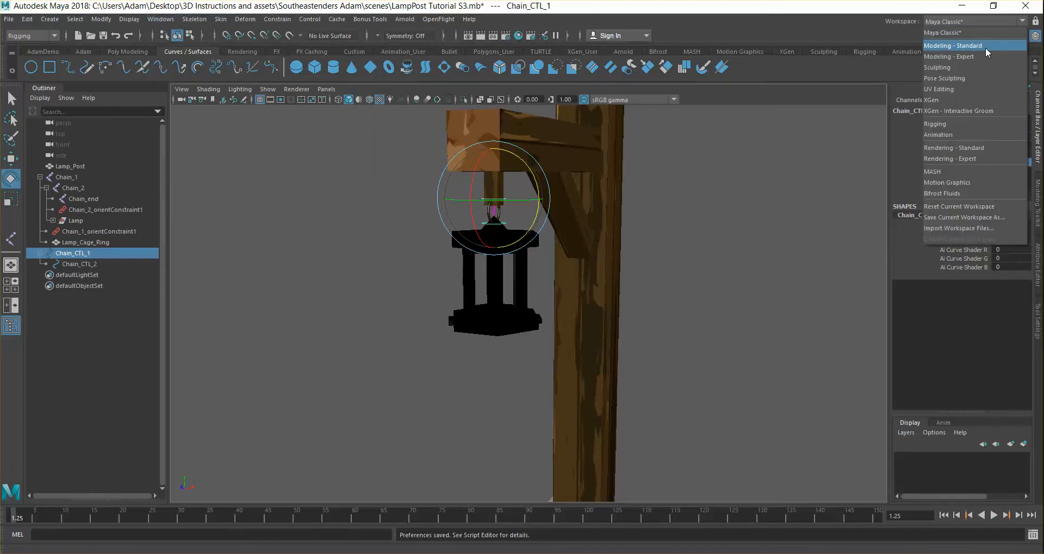
click(985, 47)
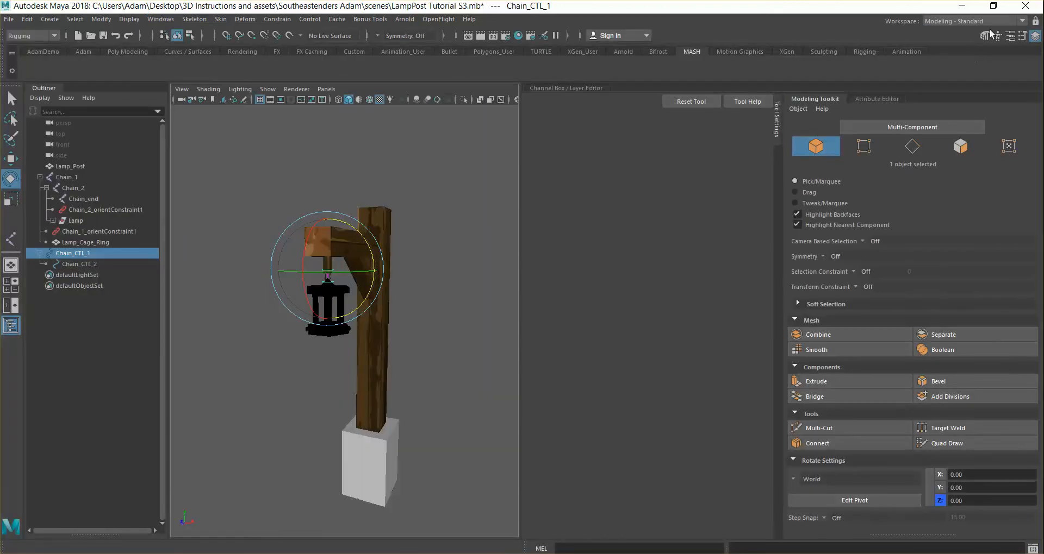
click(979, 22)
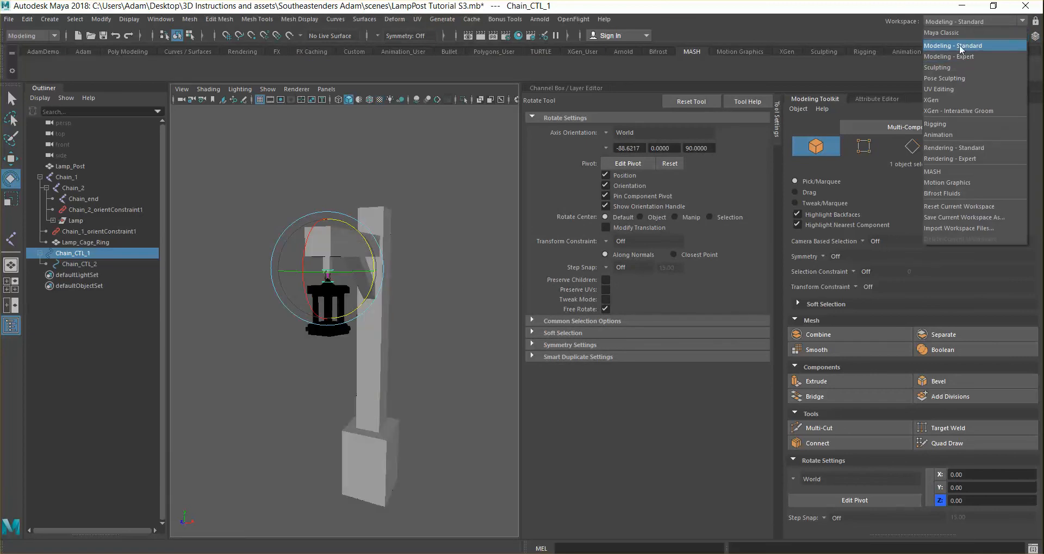
click(954, 34)
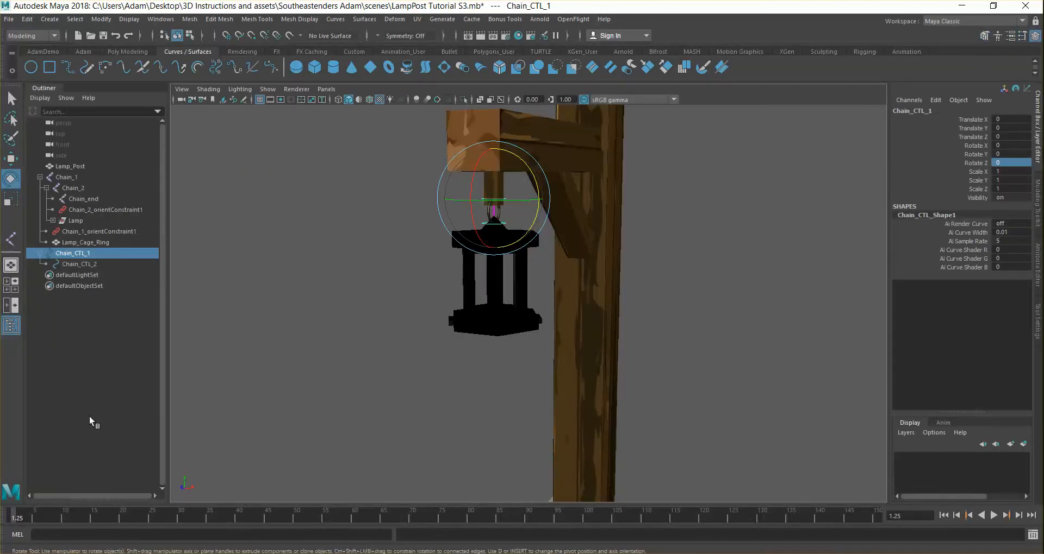
key(alt+v)
key(alt+v)
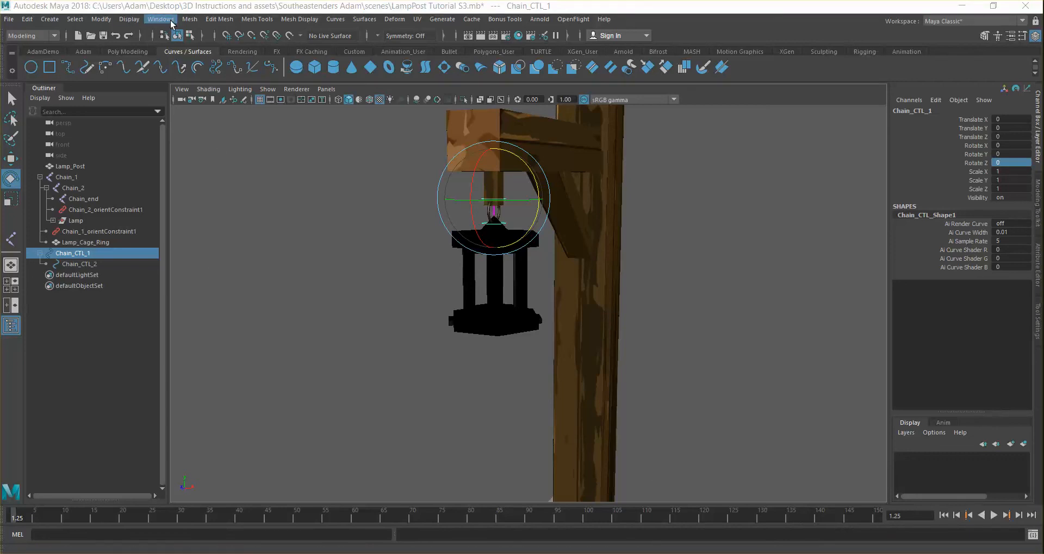
Step: Display the Range Slider below the time slider
click(171, 23)
mouse_move(212, 112)
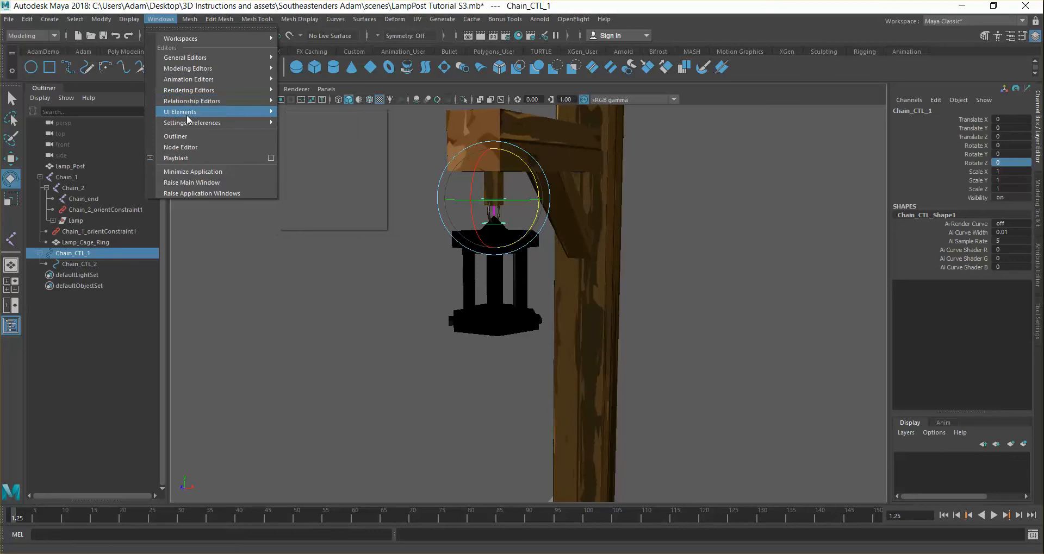
click(285, 155)
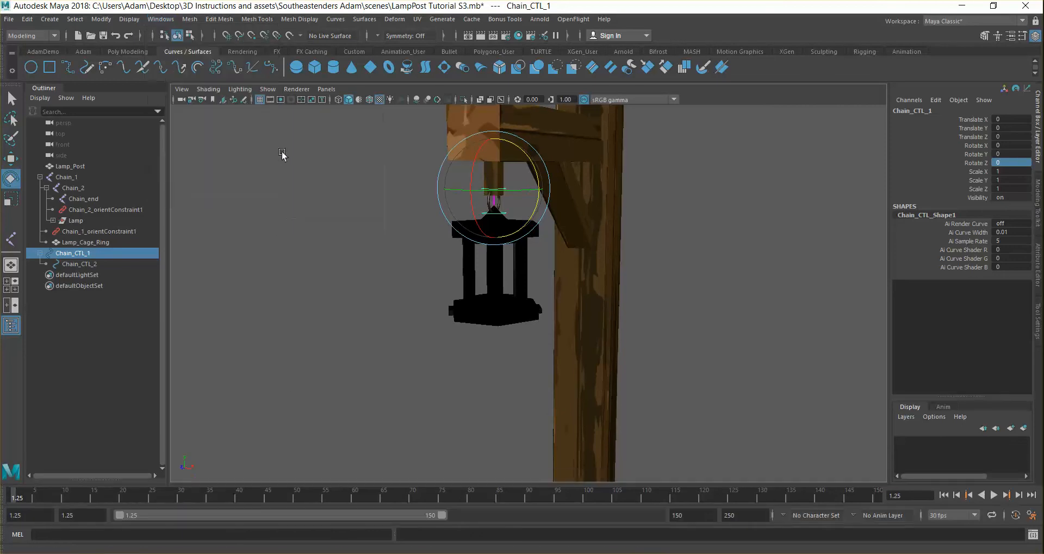
Step: Set the animation start and playback start times to 1 and go to frame 1
double_click(18, 516)
text(1)
key(Tab)
text(1)
key(Return)
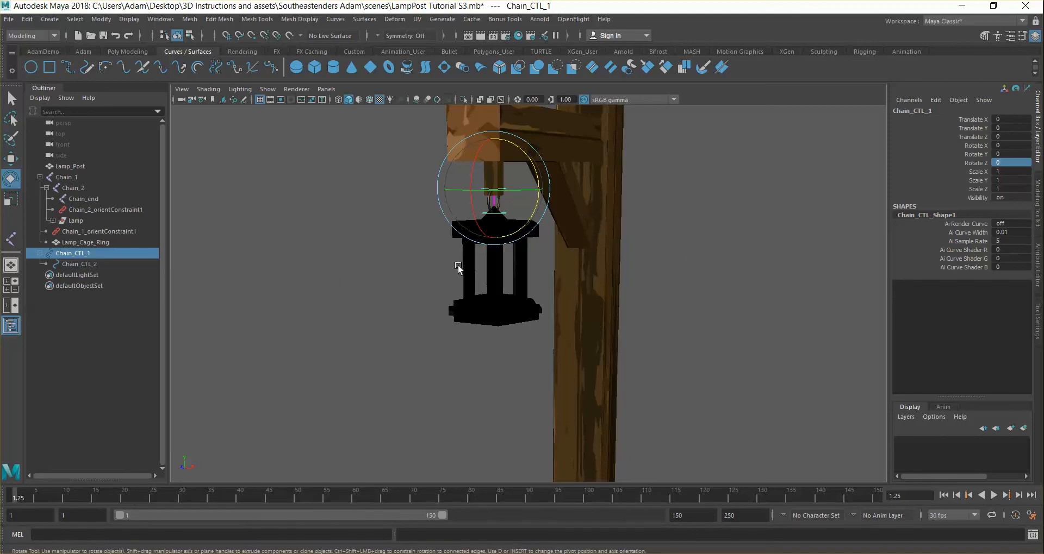
mouse_move(20, 494)
mouse_down()
mouse_move(38, 498)
mouse_move(3, 502)
mouse_up()
Step: Test the swing of Chain_CTL_1 by setting its Rotate Z to -15 and to 15
click(1016, 161)
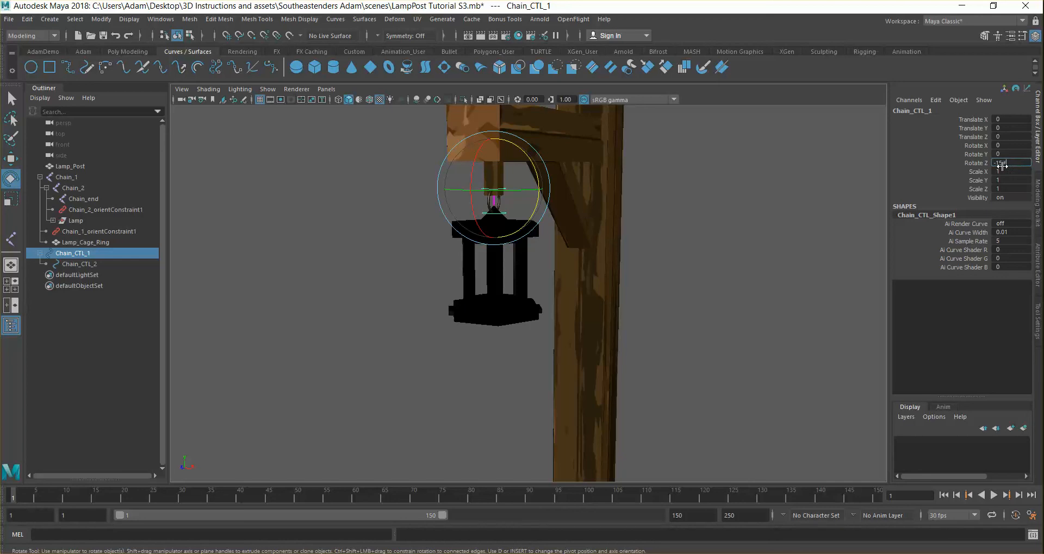
key(Return)
click(1012, 161)
text(15)
key(Return)
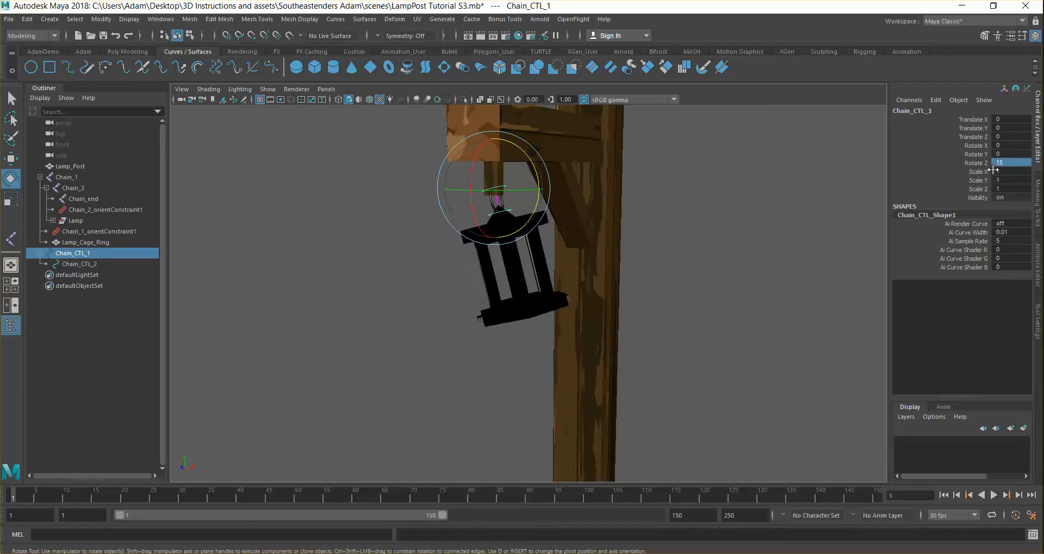
Step: Set Chain_CTL_1's Rotate Z to -15 and key the control at frame 1
click(1001, 162)
text(-15)
key(Return)
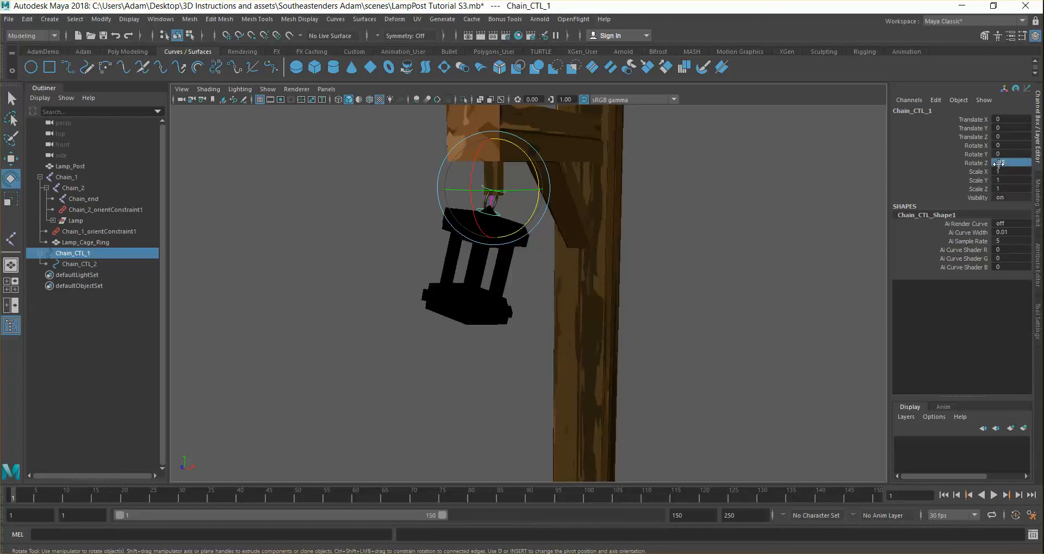
alt+drag(498, 251, 530, 266)
key(s)
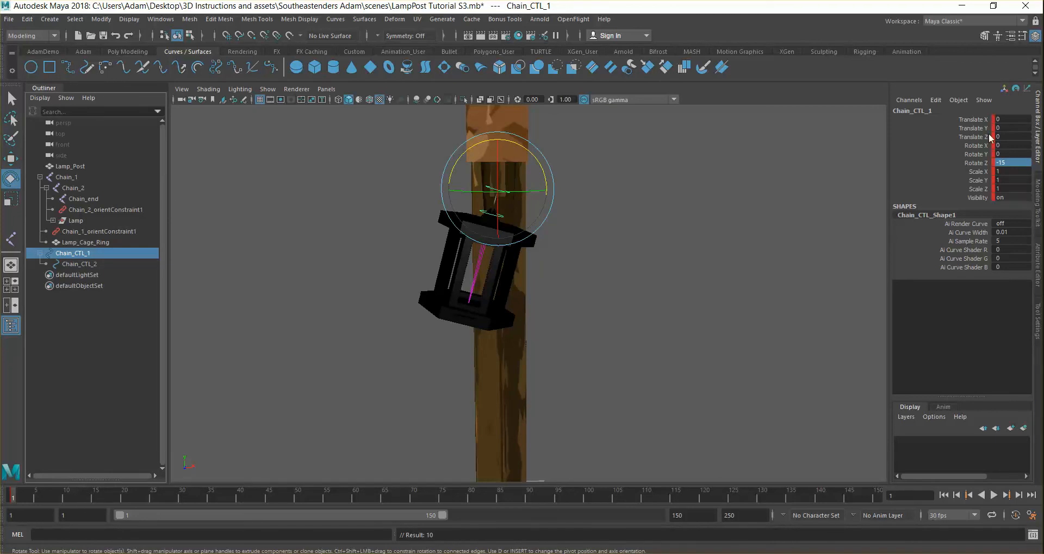
key(alt+v)
mouse_move(31, 498)
mouse_down()
mouse_move(43, 496)
mouse_move(9, 499)
mouse_up()
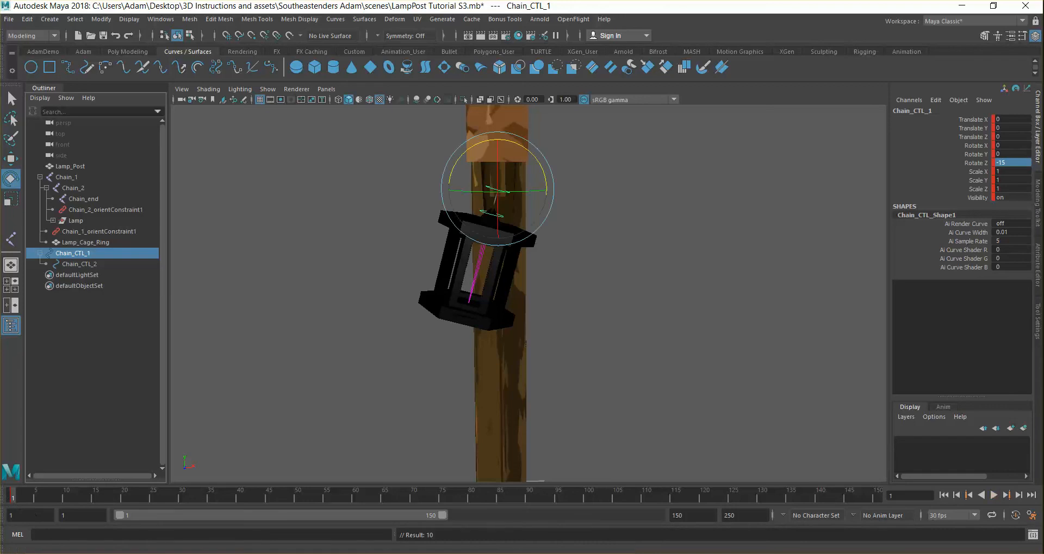
Step: Close the Photoshop window holding Texture Example.psd
mouse_move(439, 548)
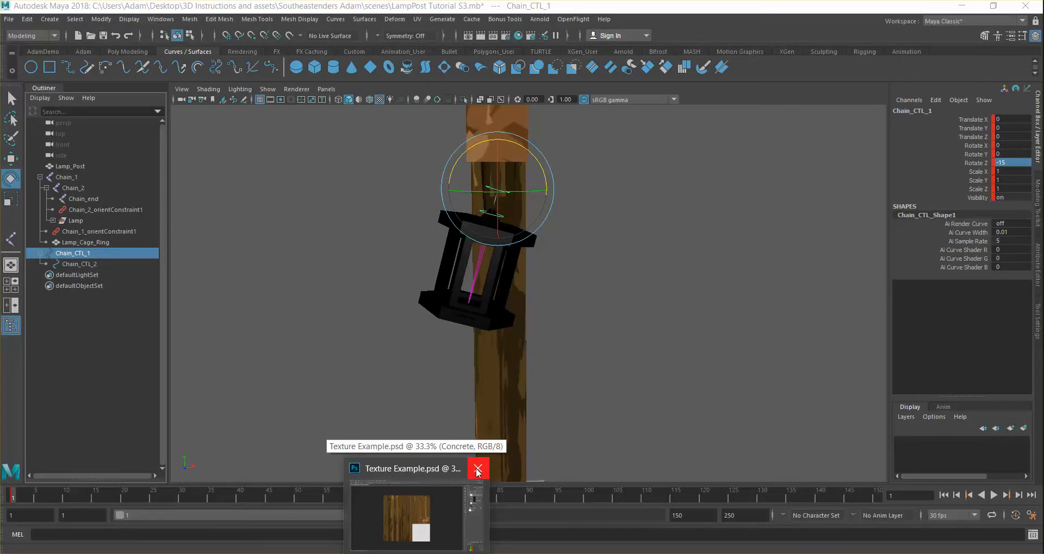
click(477, 472)
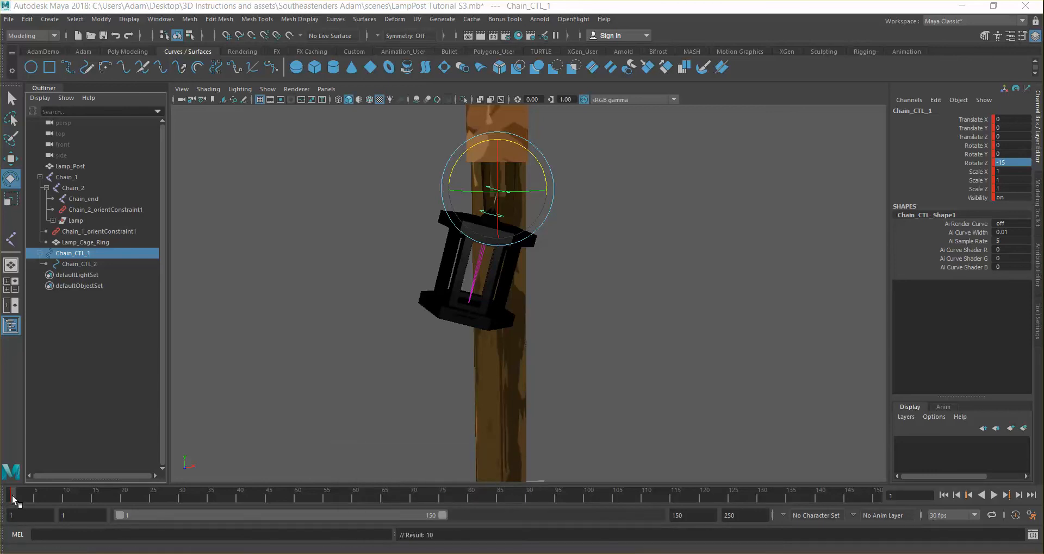
Step: Go to frame 30, set Chain_CTL_1's Rotate Z to 15 and key the control
drag(13, 497, 21, 495)
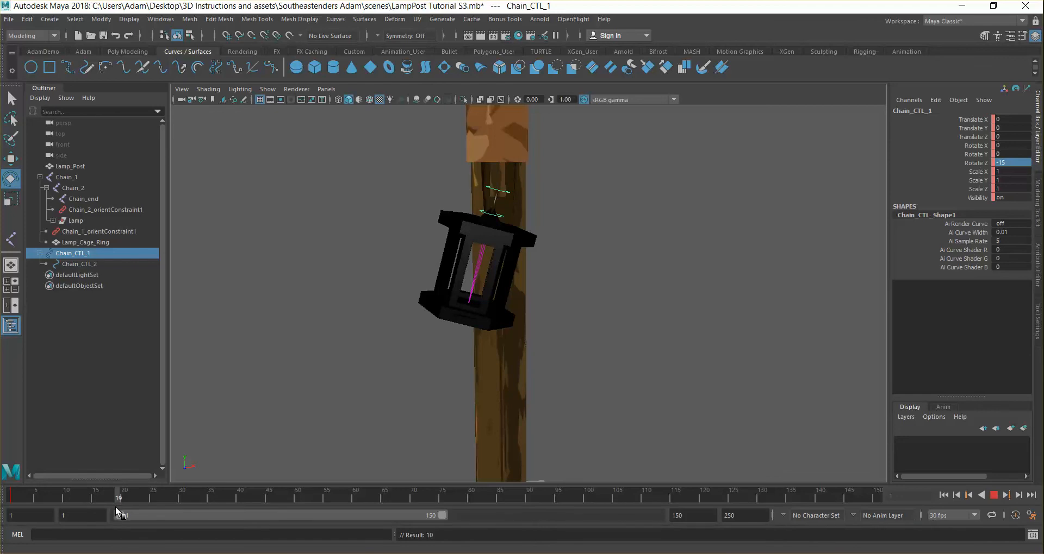
drag(187, 504, 181, 505)
click(1007, 163)
text(15)
key(Return)
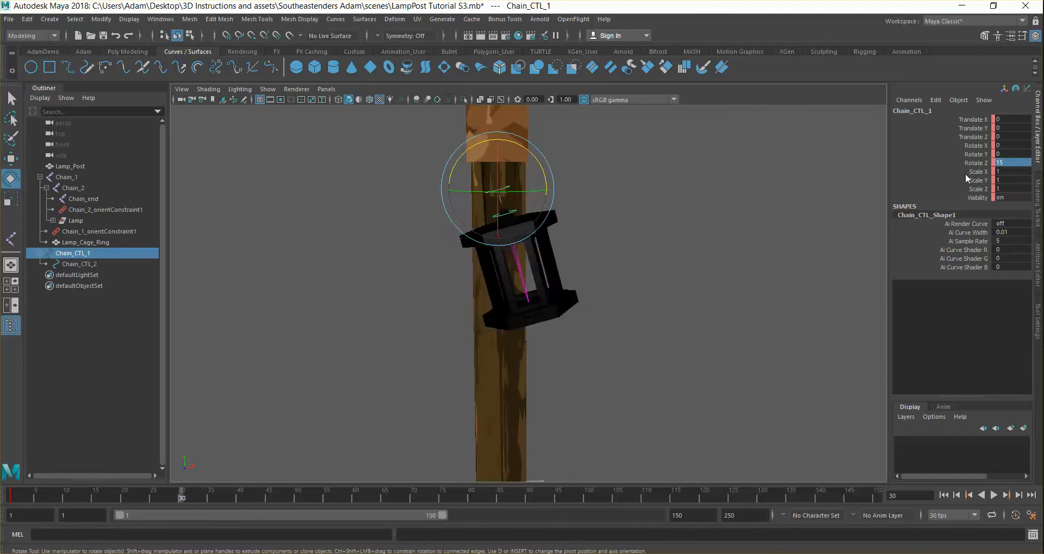
key(s)
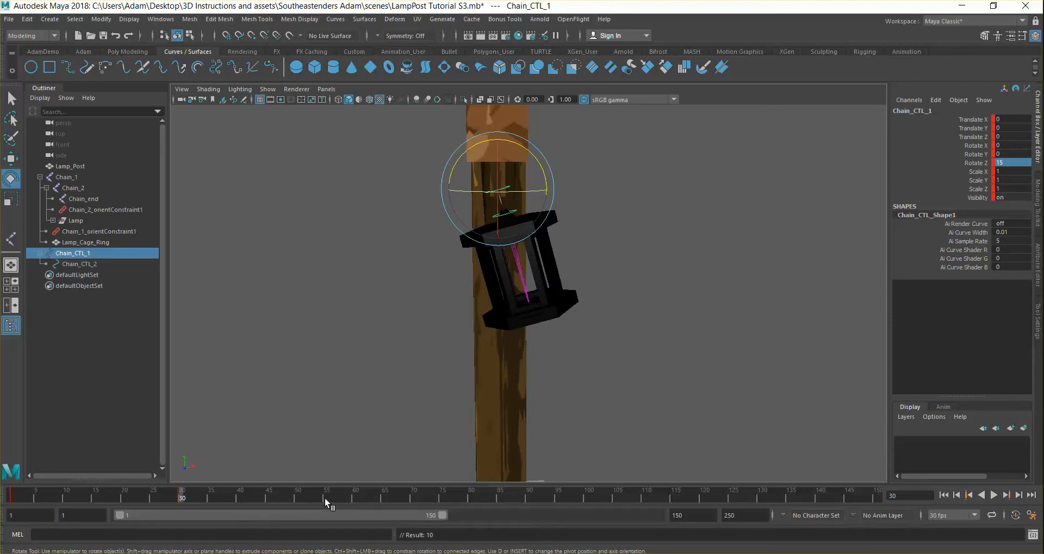
Step: Key Chain_CTL_1 at frame 60 with Rotate Z set to -15
click(353, 498)
click(1013, 162)
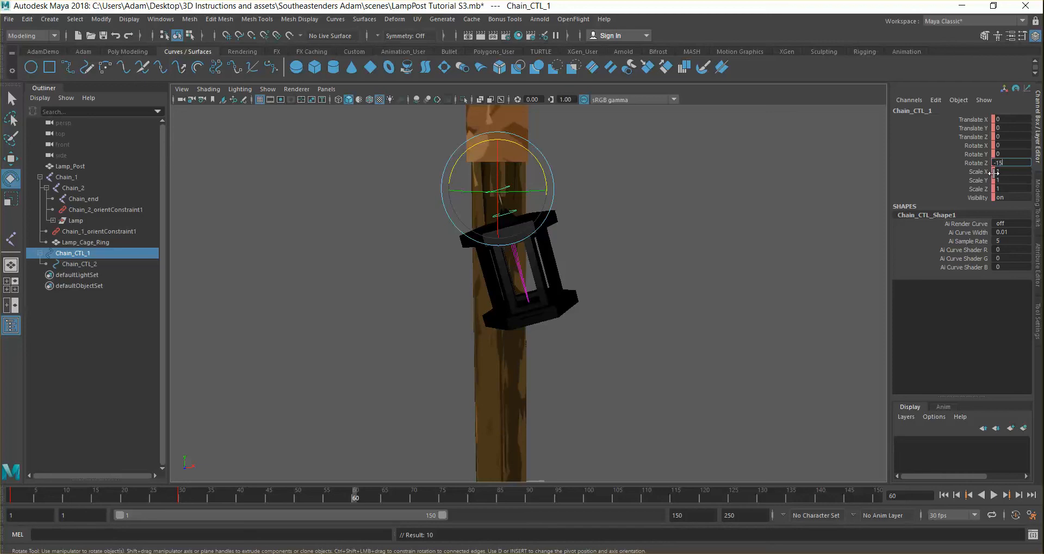
key(Return)
key(s)
Step: Key Chain_CTL_1 at frame 90 with Rotate Z set to 10
mouse_move(346, 503)
mouse_down()
mouse_move(48, 501)
mouse_move(455, 511)
mouse_move(497, 490)
mouse_up()
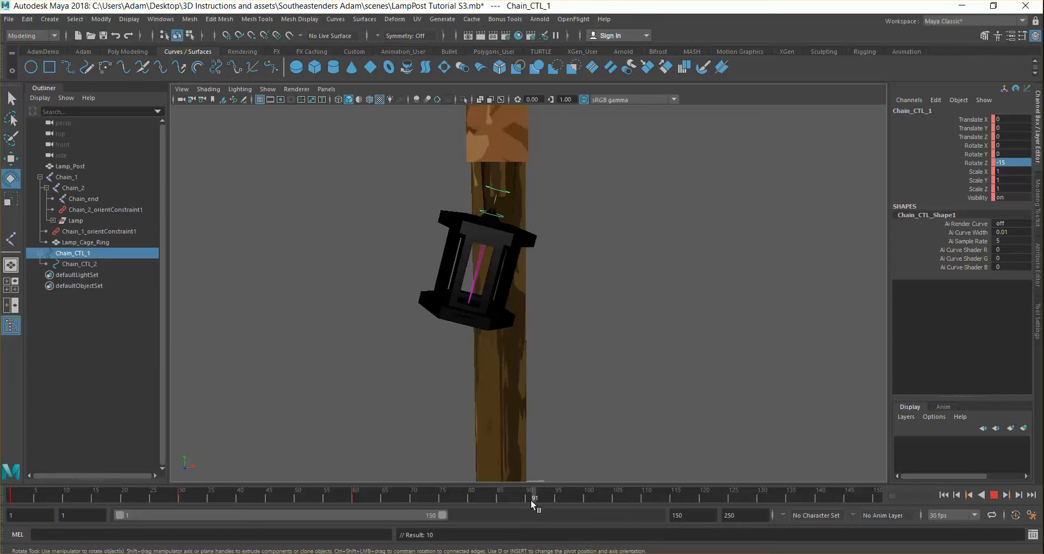
drag(550, 477, 550, 478)
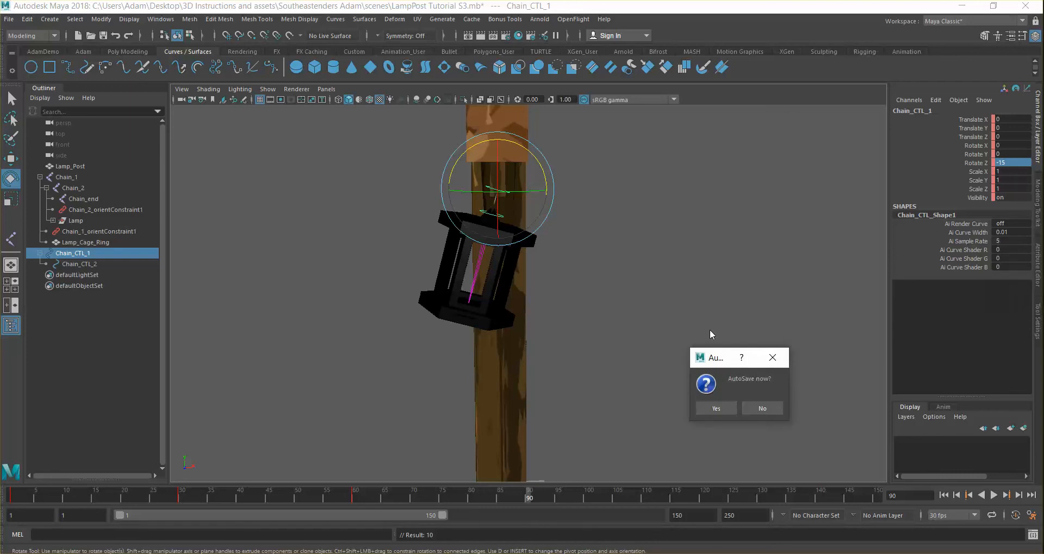
key(Return)
click(1013, 162)
text(10)
key(Return)
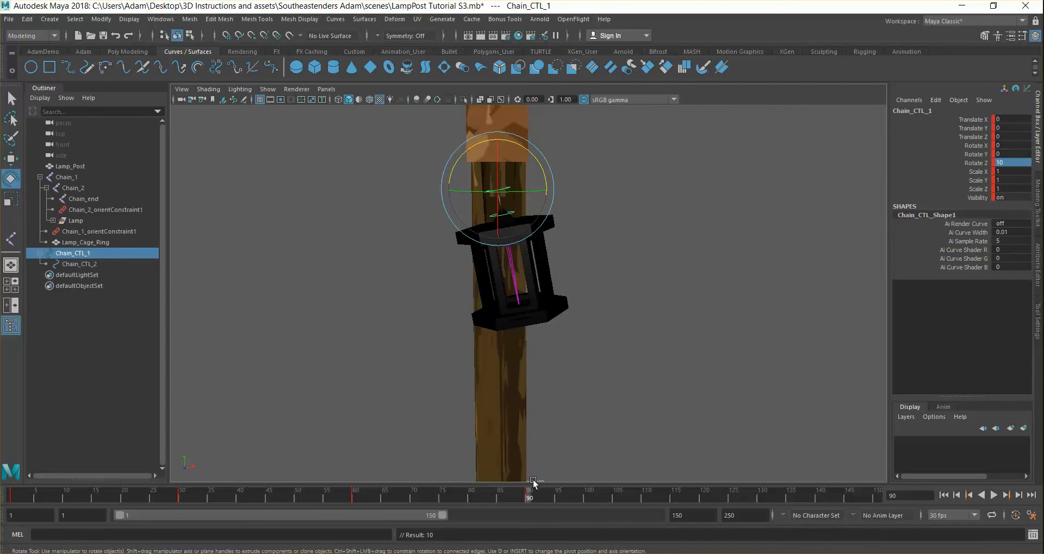
Step: Key Chain_CTL_1 at frame 120 with Rotate Z set to -10
drag(536, 496, 701, 498)
click(1015, 162)
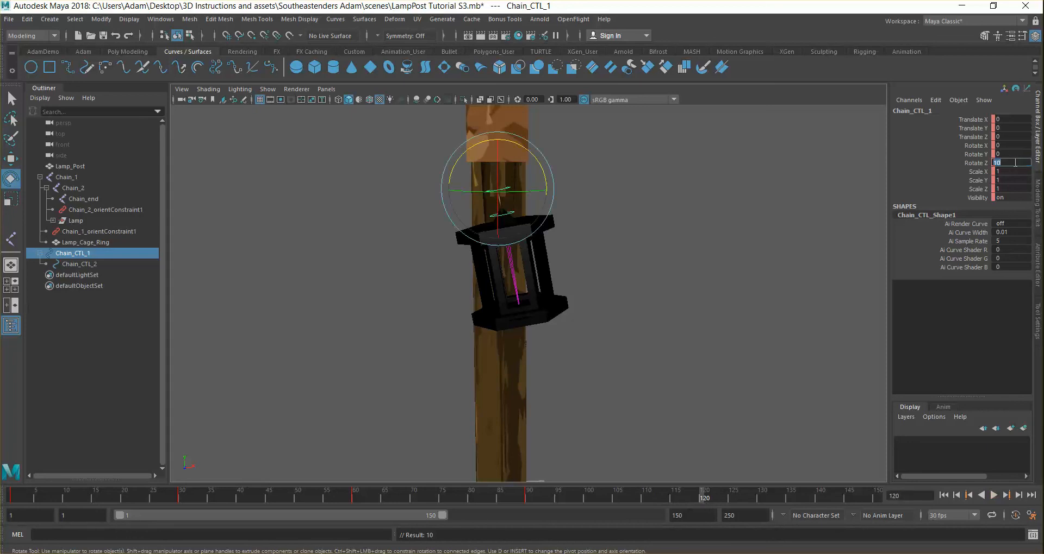
text(-10)
key(Return)
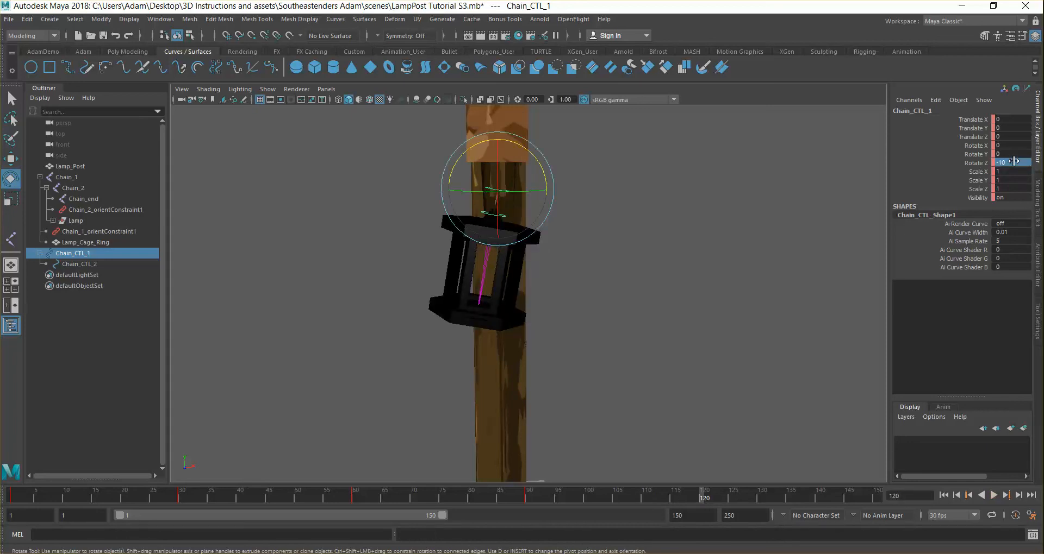
key(s)
Step: Key Chain_CTL_1 at frame 150 with Rotate Z set to 5
key(alt+v)
click(1016, 164)
text(5)
key(Return)
key(s)
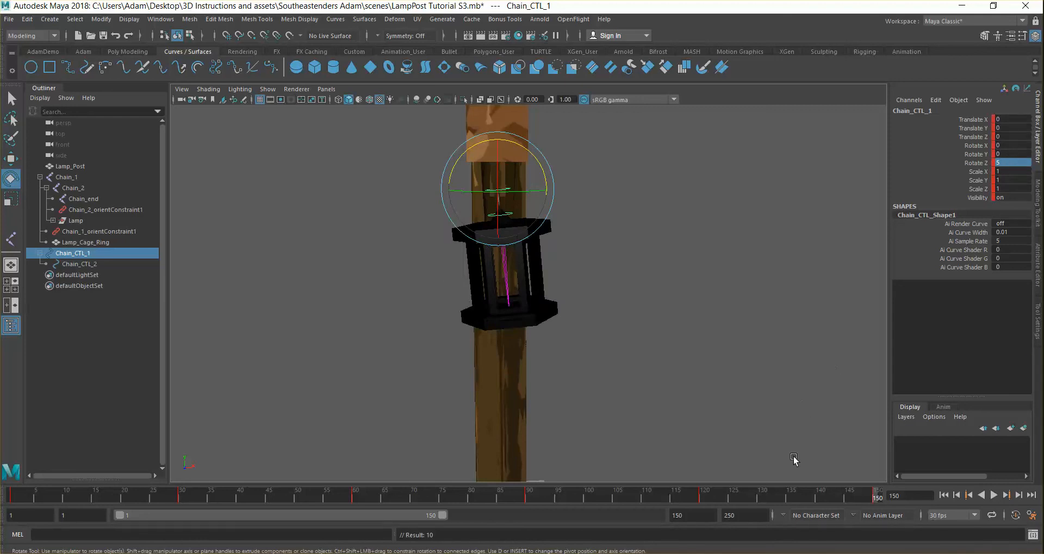
Step: Play the swing animation from frame 1, check the lamp's motion from the front and side, and stop playback
key(alt+v)
click(15, 492)
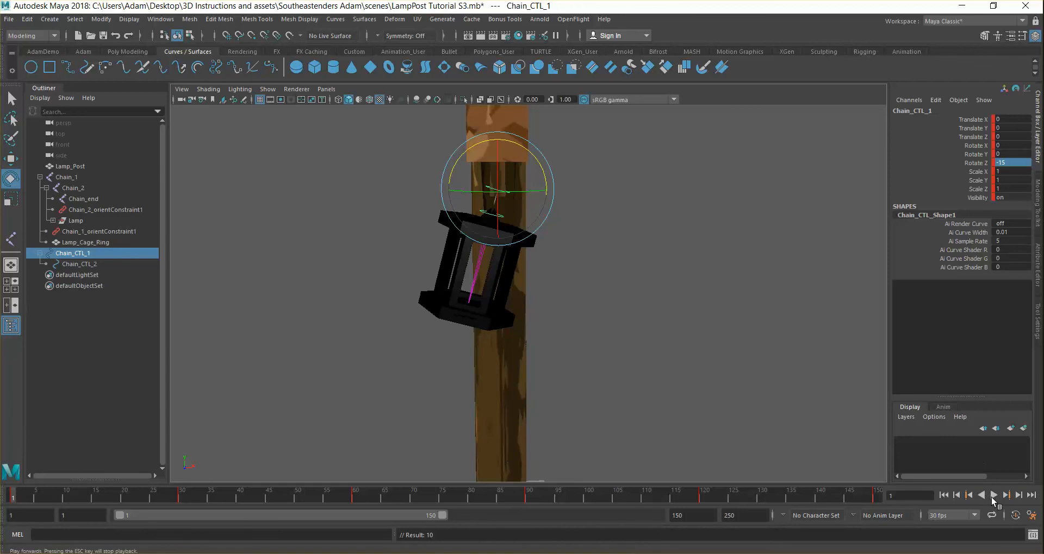
click(992, 496)
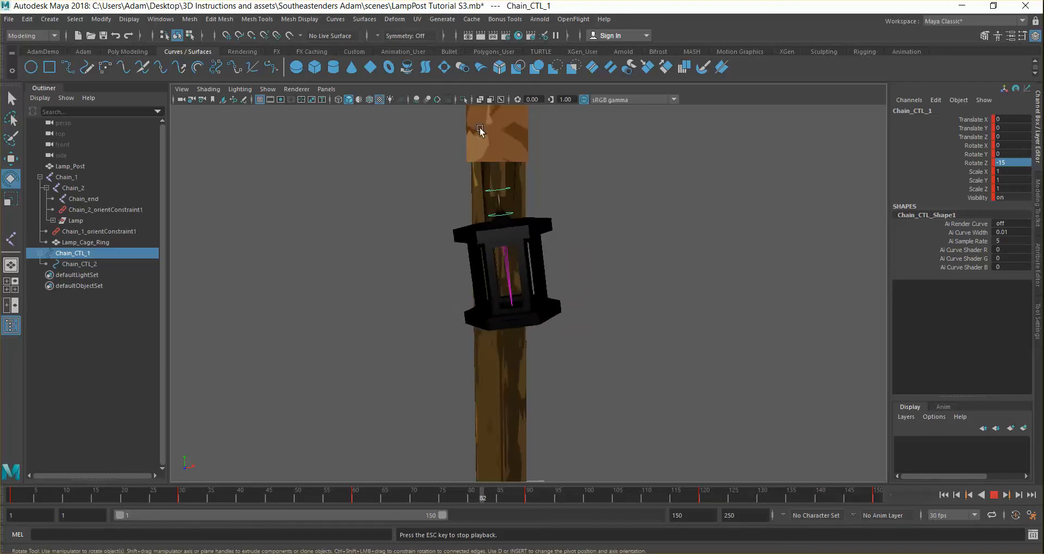
alt+drag(648, 228, 580, 225)
scroll(578, 224, up, 4)
alt+middle_drag(577, 228, 581, 249)
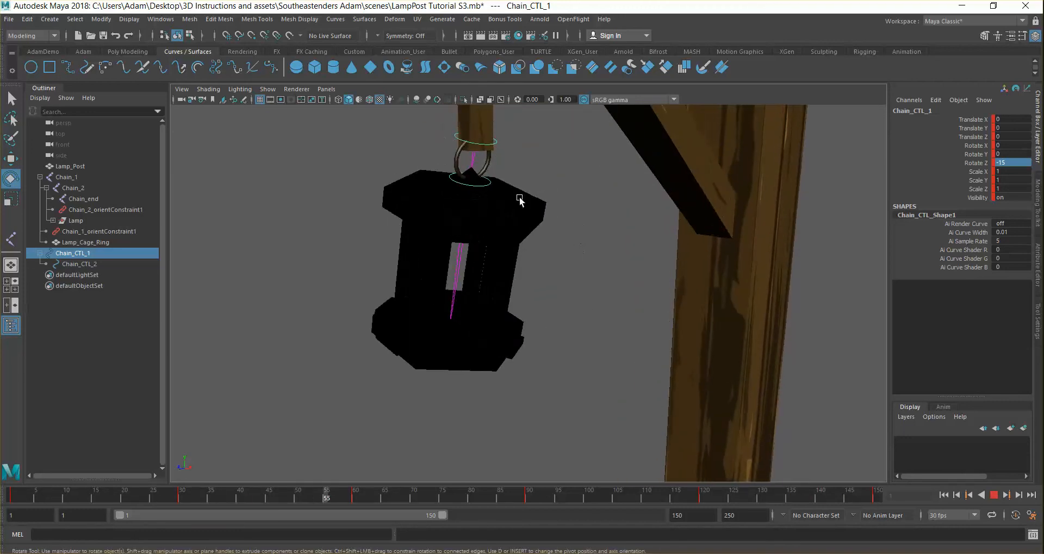
click(993, 496)
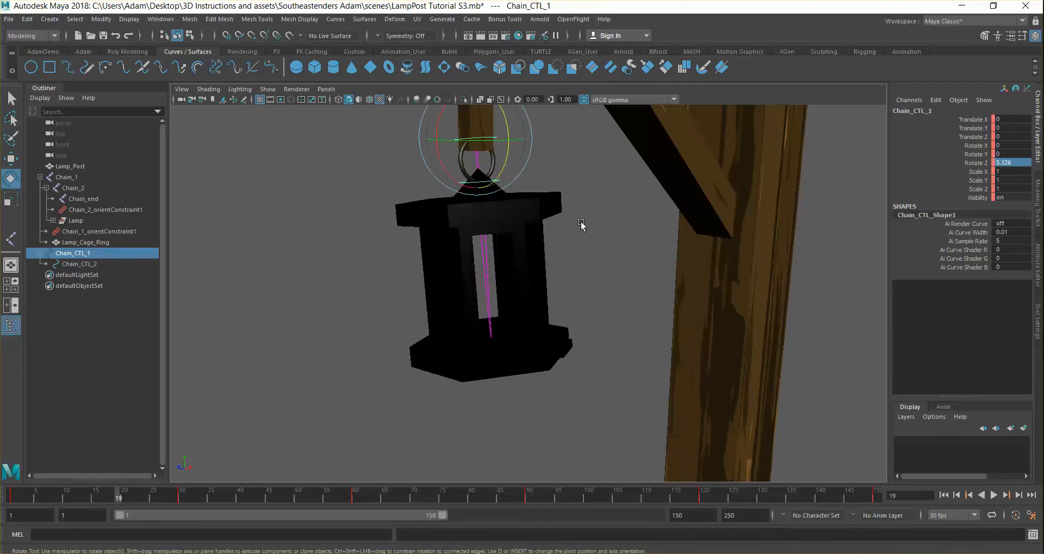
alt+drag(355, 309, 426, 312)
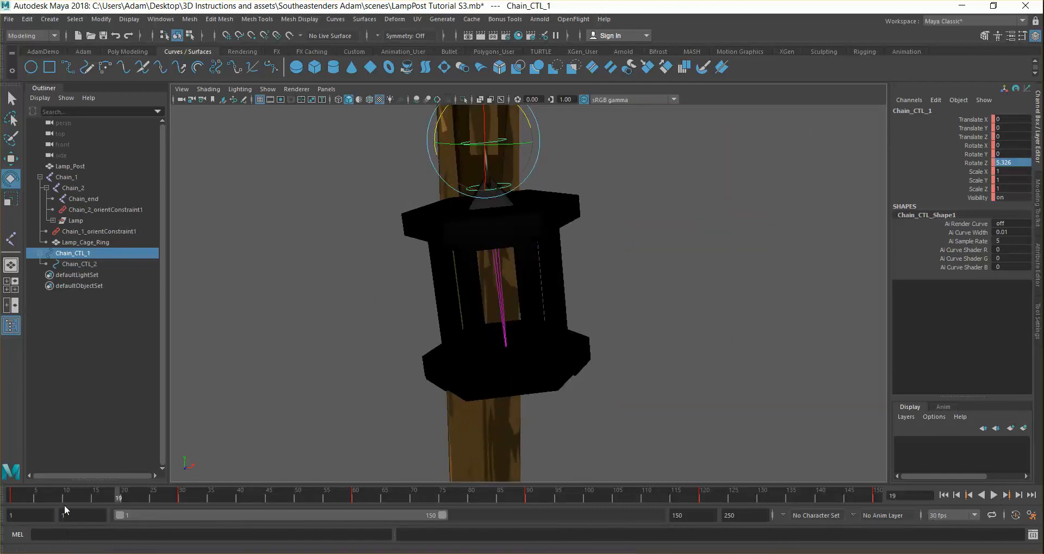
Step: Key Chain_CTL_2 at frame 10 with Rotate Z set to -15
key(alt+v)
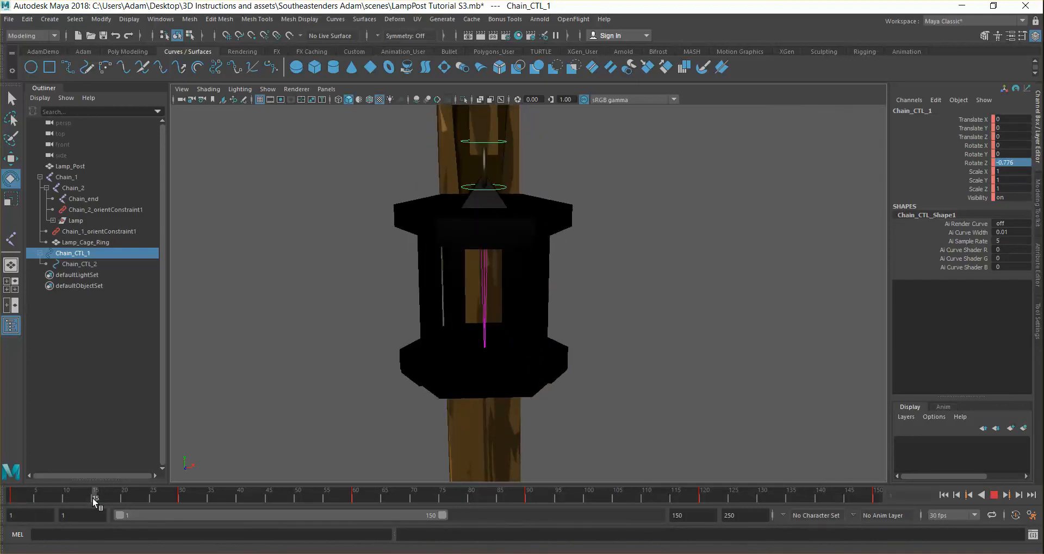
drag(89, 499, 64, 500)
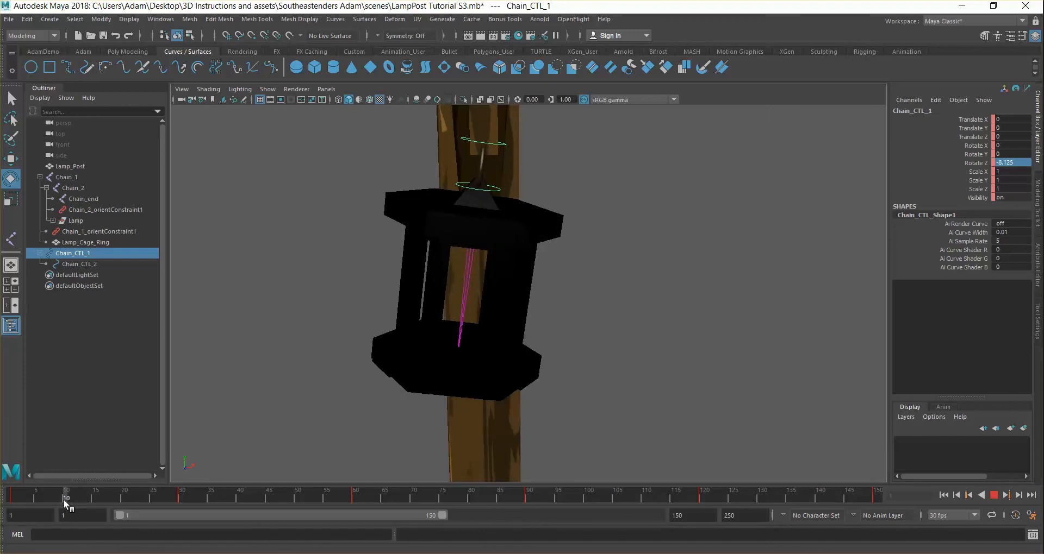
click(102, 263)
double_click(1016, 163)
text(-1)
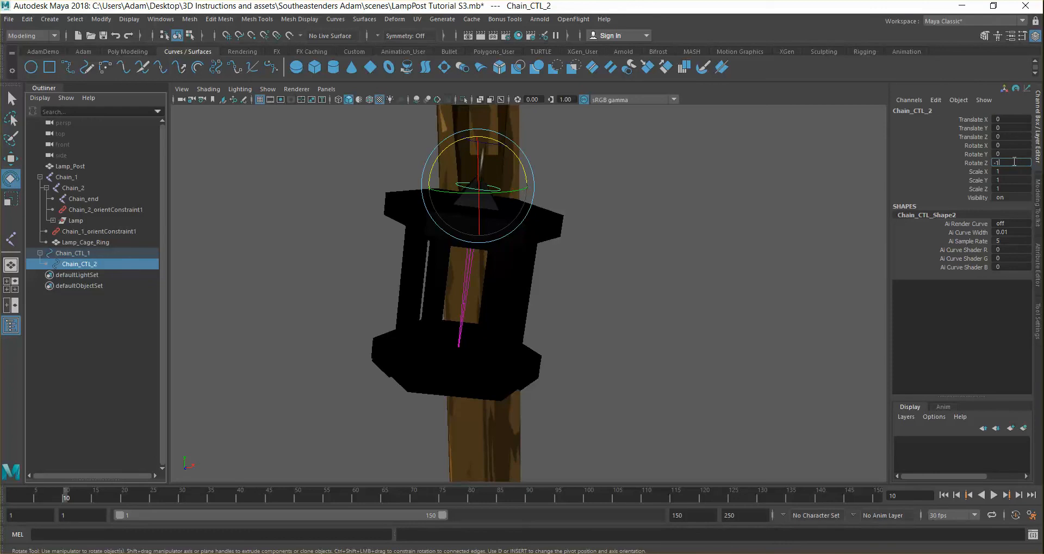
text(5)
key(Return)
key(s)
Step: Key Chain_CTL_2 at frame 40 with Rotate Z set to 15
drag(54, 493, 240, 498)
double_click(1003, 162)
text(15)
key(Return)
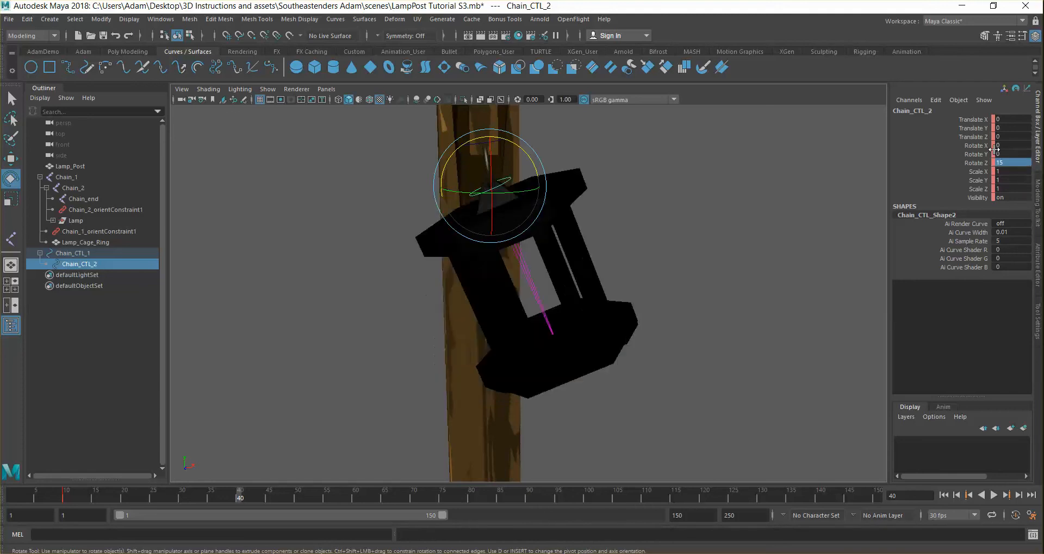
Step: Key Chain_CTL_2 at frame 70 with Rotate Z set to -15
drag(242, 496, 413, 501)
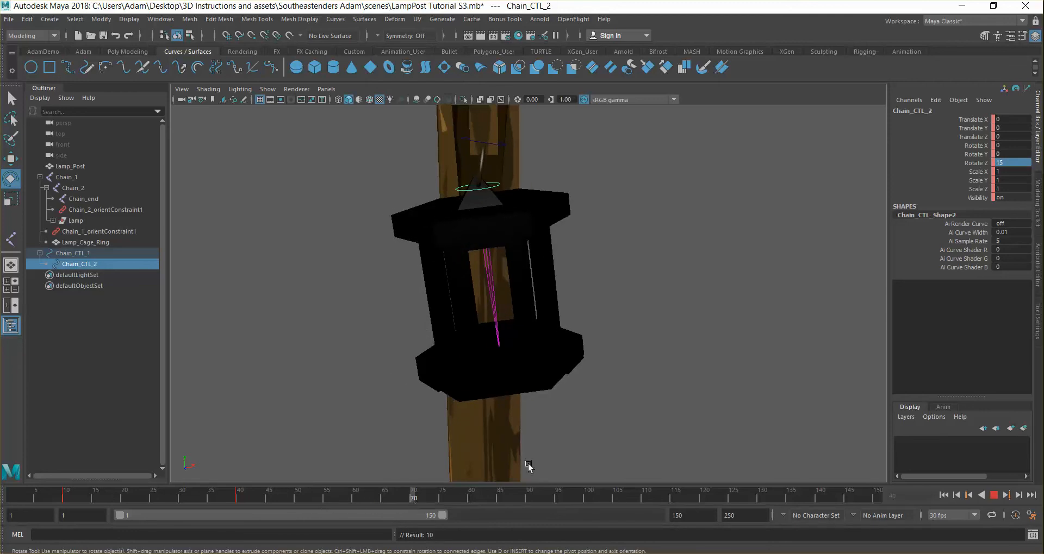
double_click(1010, 163)
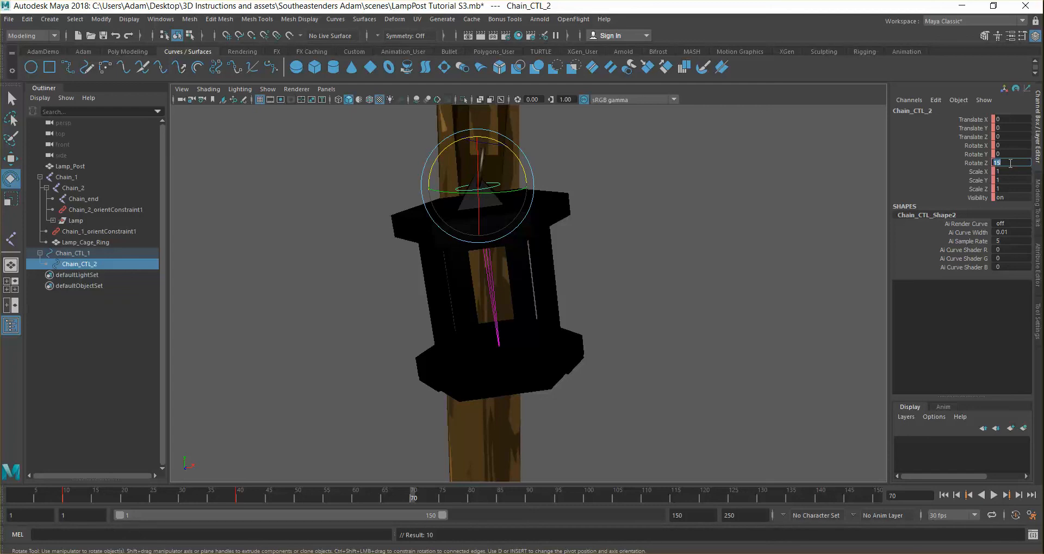
text(-15)
key(Return)
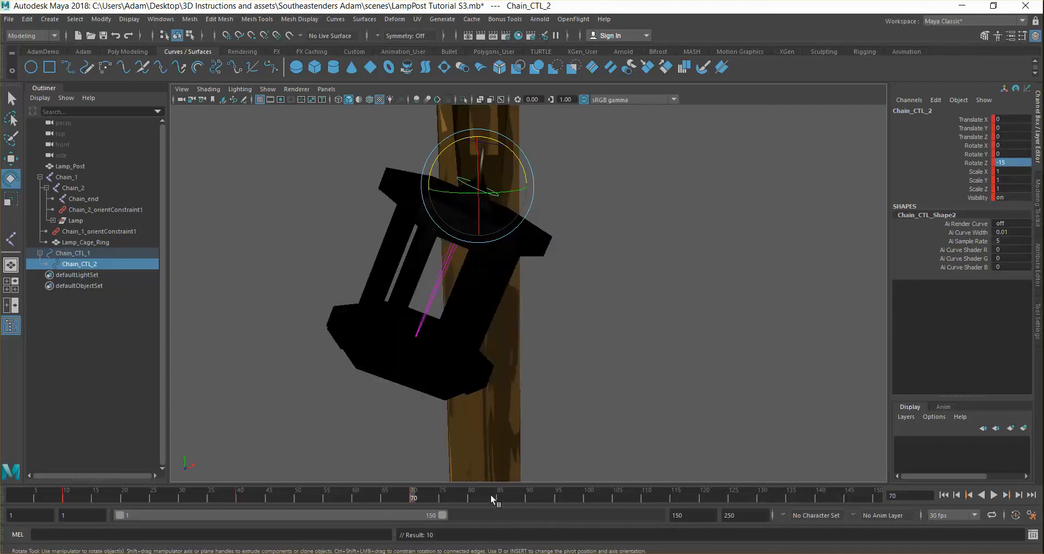
Step: Key Chain_CTL_2 at frame 100 with Rotate Z set to 10
click(587, 499)
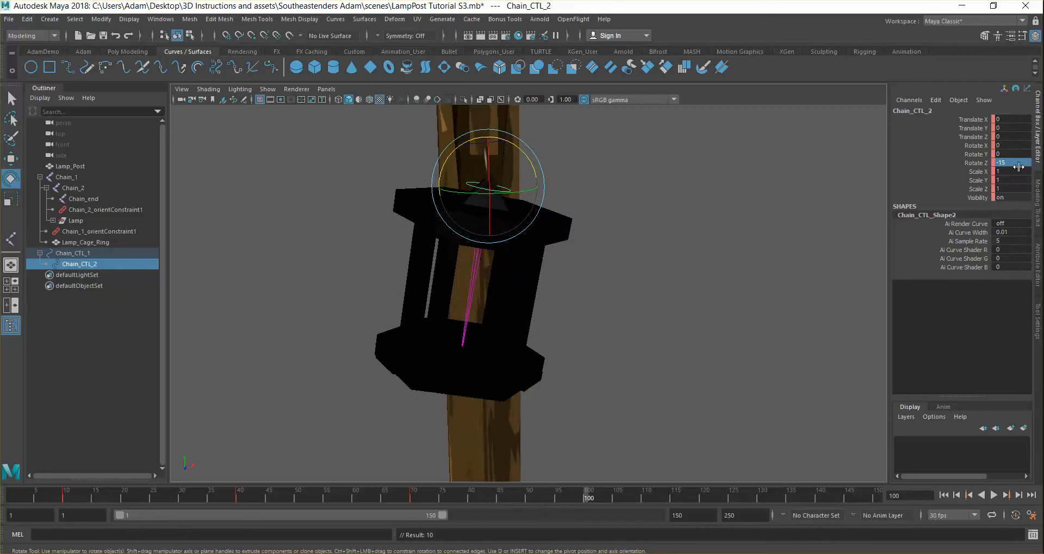
double_click(1019, 164)
key(Return)
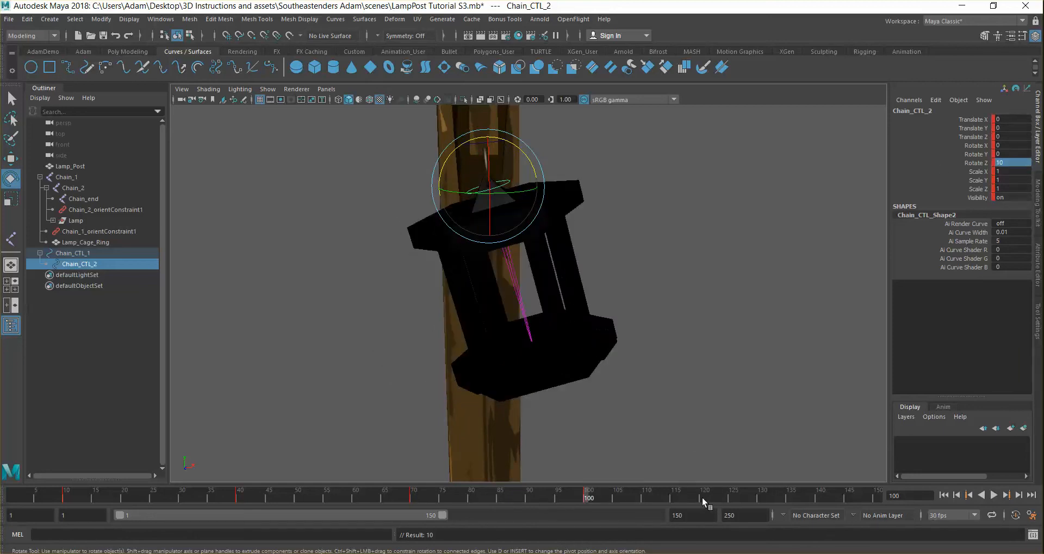
Step: Key Chain_CTL_2 at frame 130 with Rotate Z set to -10
click(705, 497)
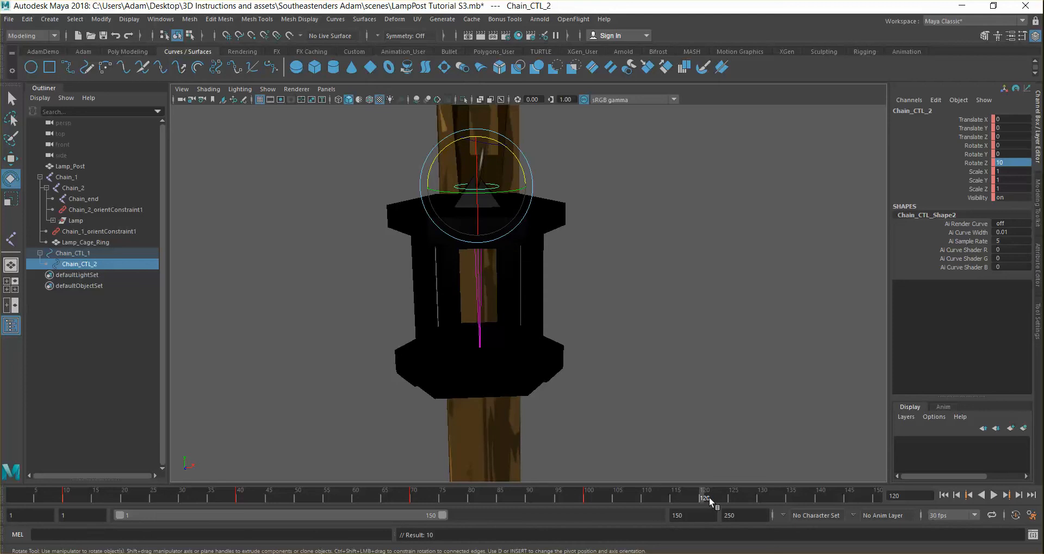
click(761, 496)
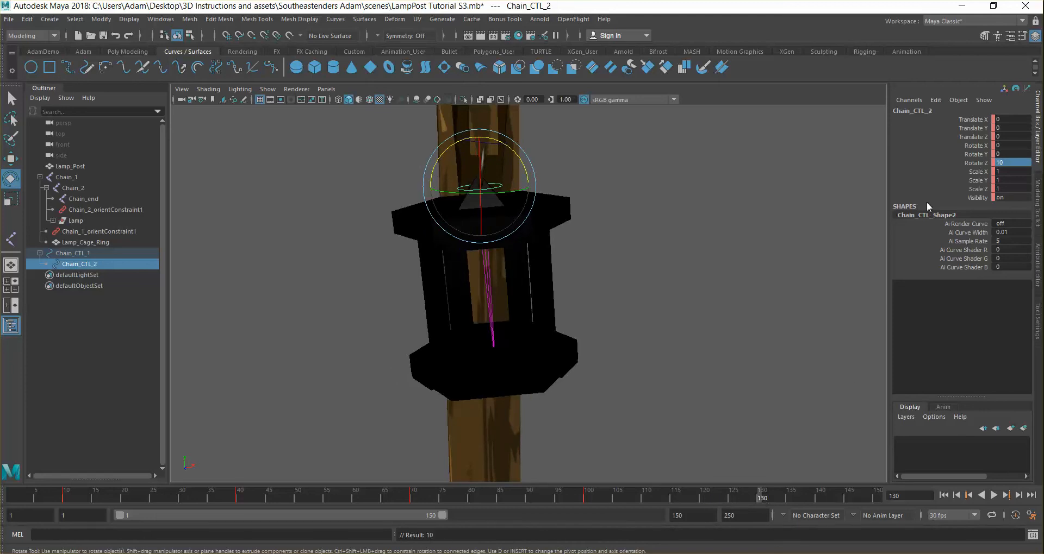
double_click(1009, 162)
text(-10)
key(Return)
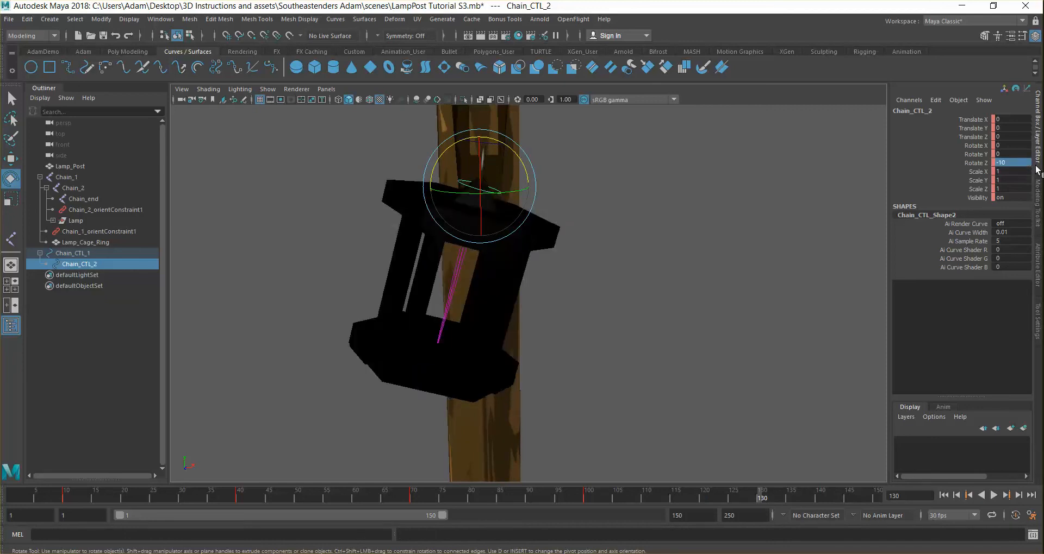
key(s)
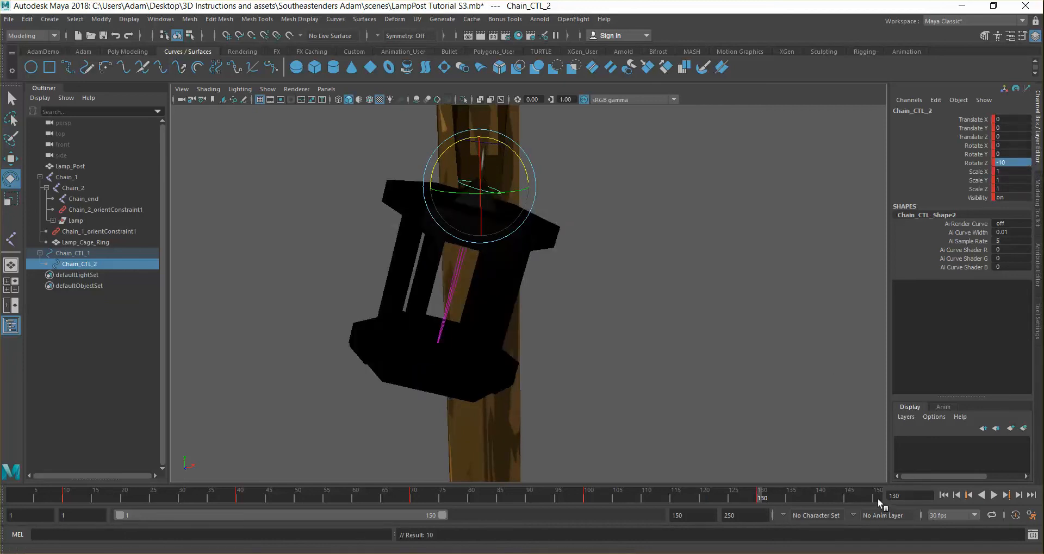
Step: Extend the playback range to frame 160 and key Chain_CTL_2 at that frame with Rotate Z set to 5
click(877, 498)
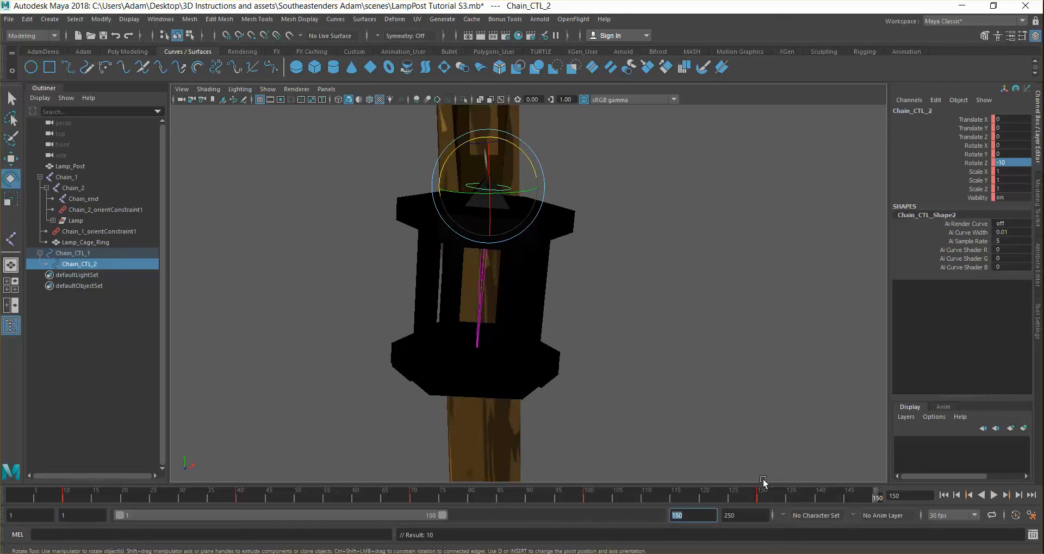
key(Return)
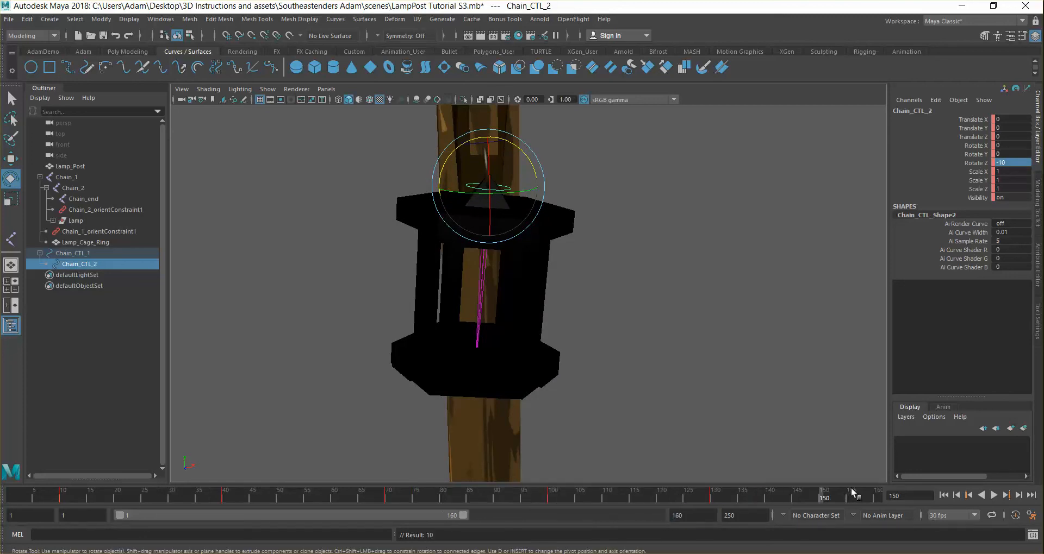
click(883, 497)
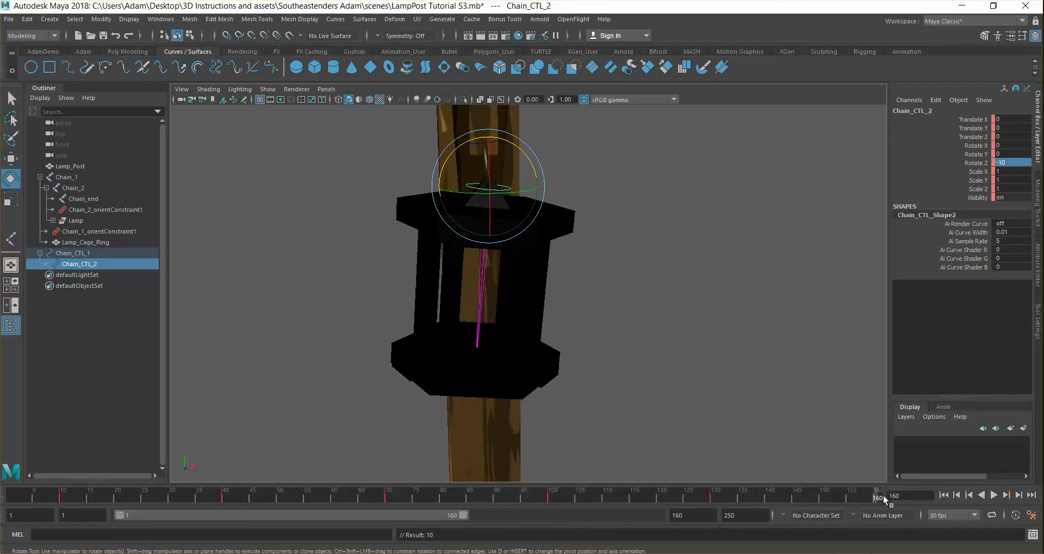
double_click(1013, 162)
key(Return)
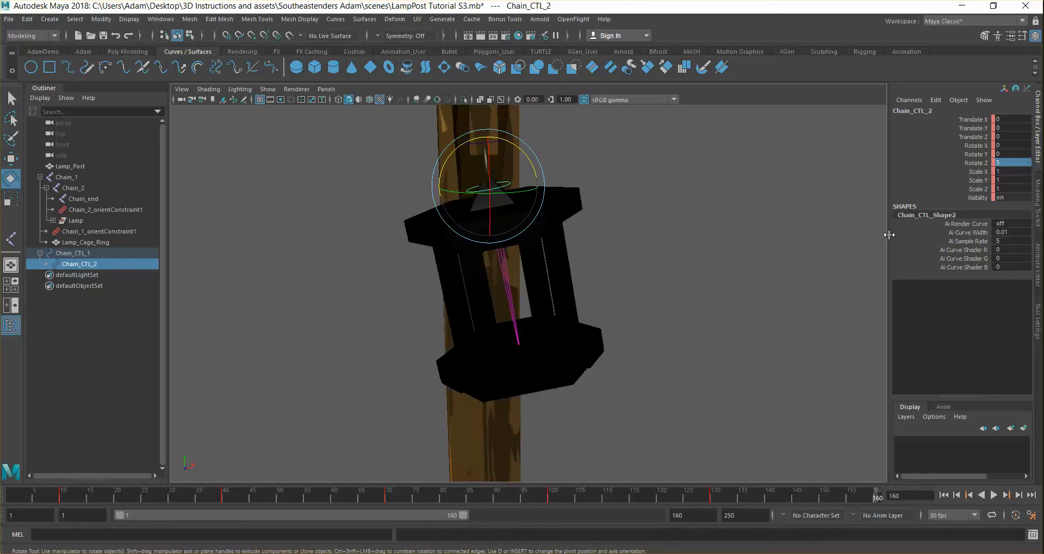
Step: Set the end of the playback range back to frame 150
double_click(681, 516)
text(150)
key(Return)
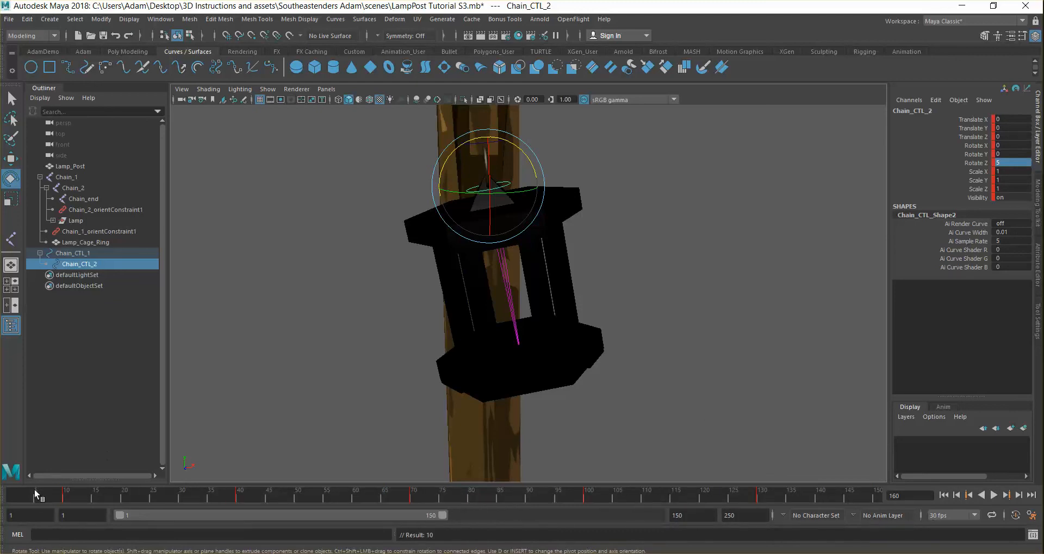
Step: Play the animation from frame 1 with nothing selected, review the two-joint swing up close and on the whole lamp post, and stop playback
drag(35, 493, 10, 495)
click(993, 496)
click(683, 324)
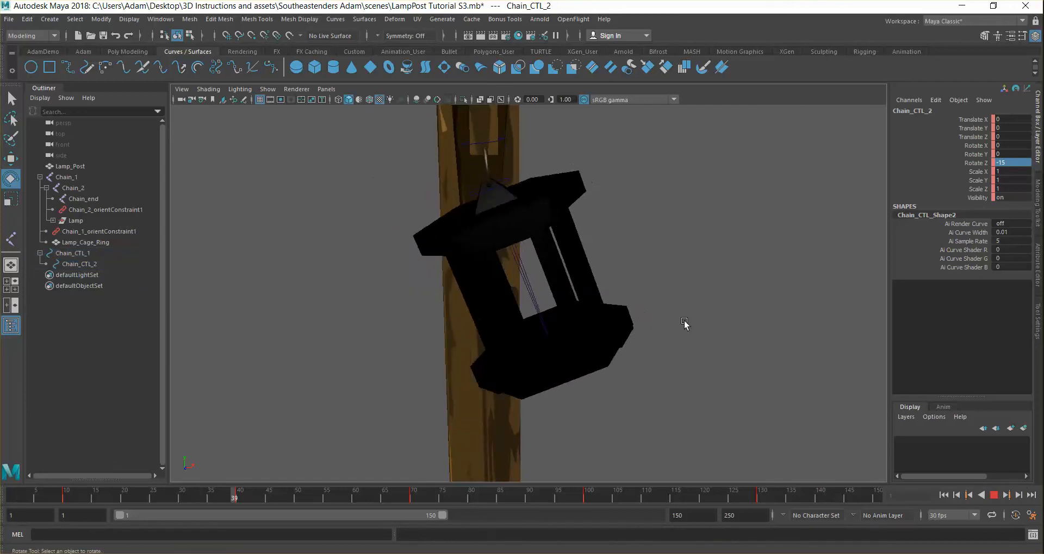
alt+drag(704, 288, 638, 288)
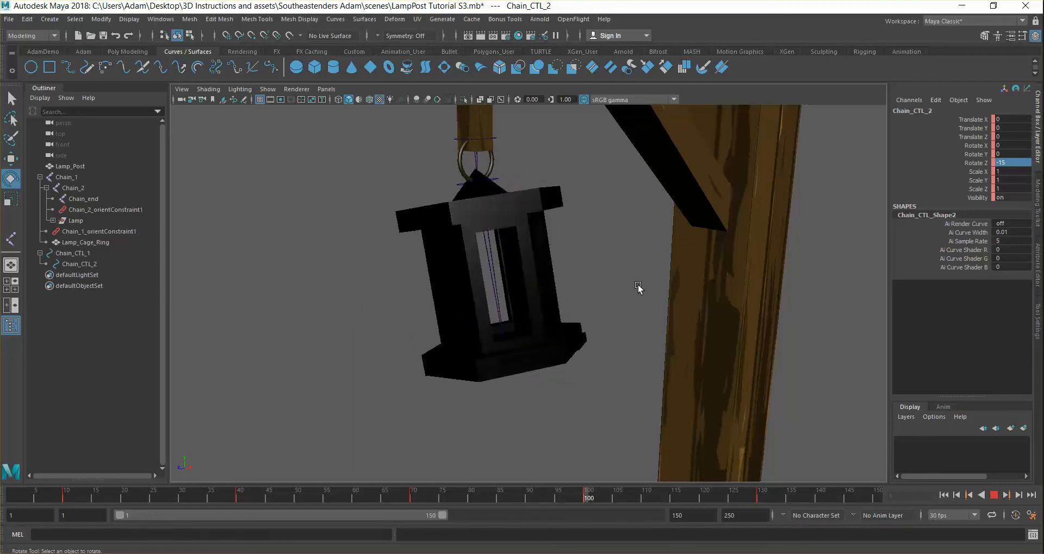
scroll(635, 290, down, 10)
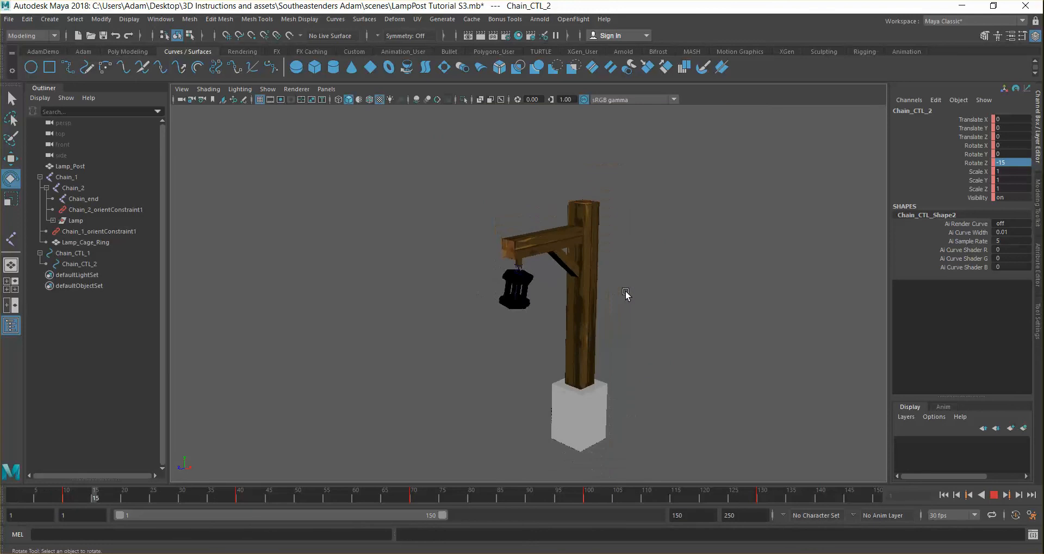
alt+drag(621, 291, 568, 250)
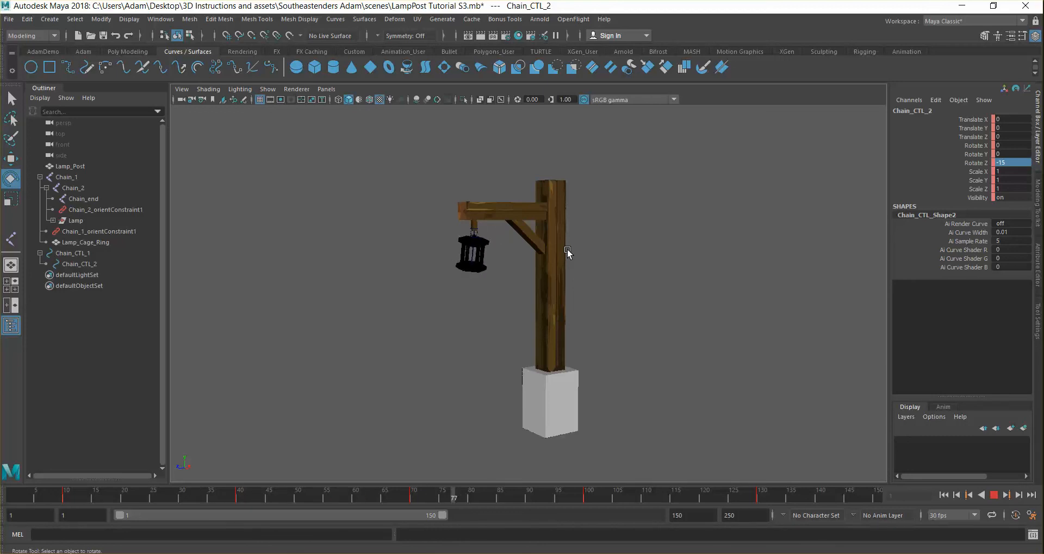
click(993, 496)
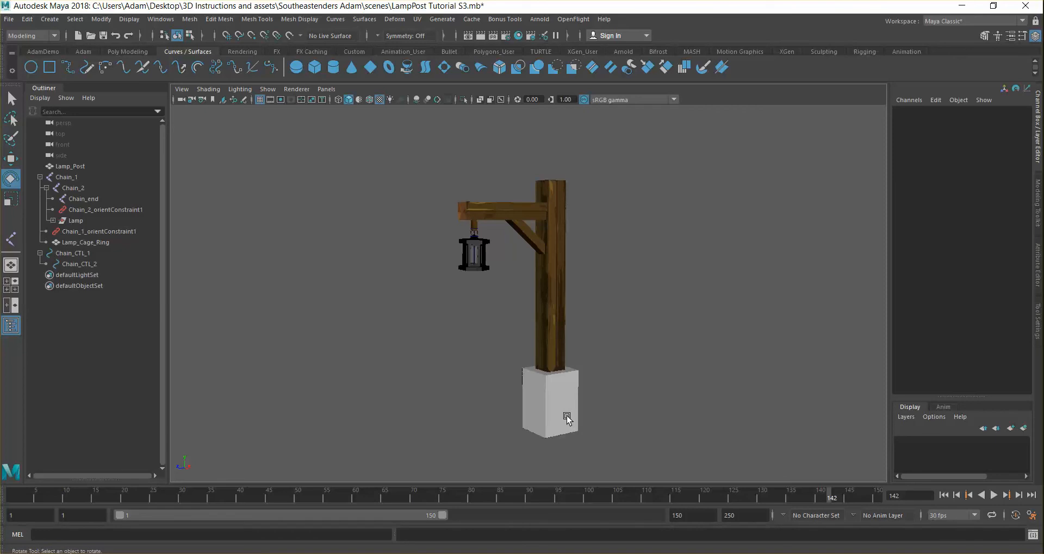